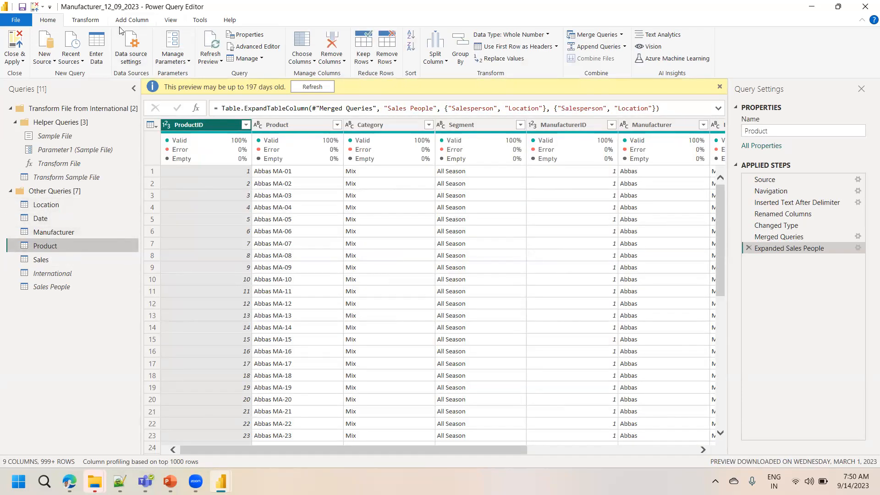
Jump to the Location column of the Product query using Go to Column
left_click(308, 62)
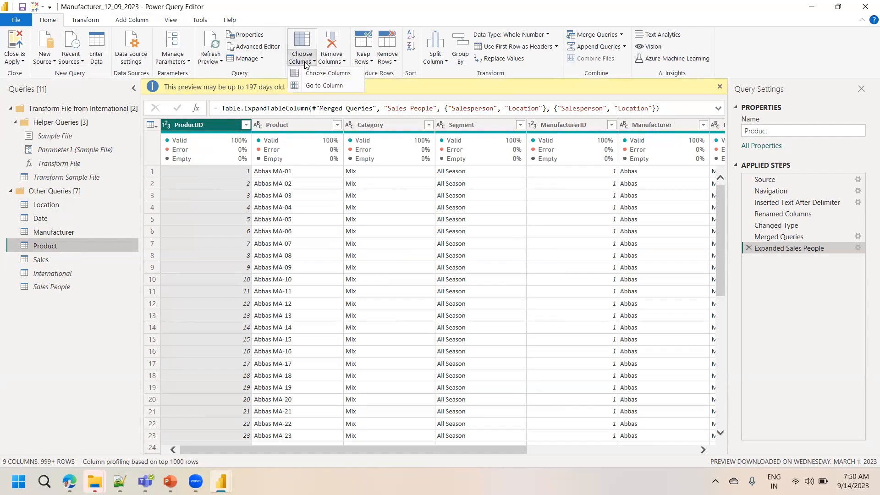
left_click(318, 86)
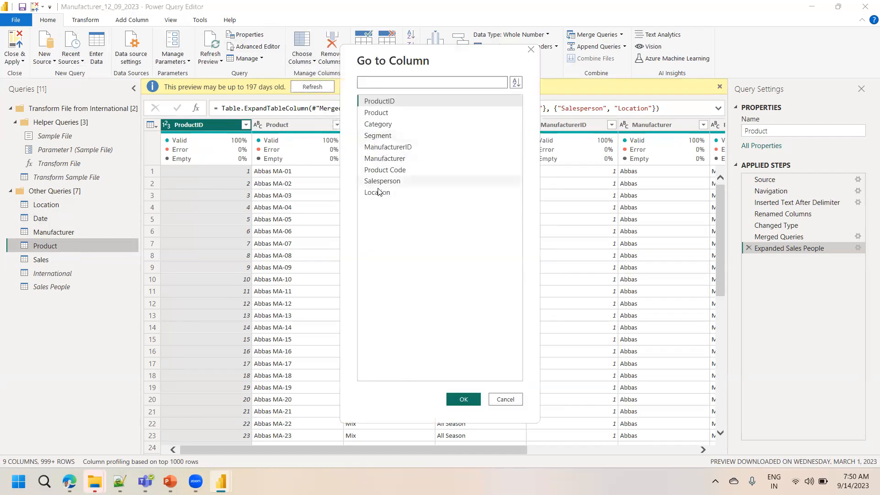
left_click(380, 194)
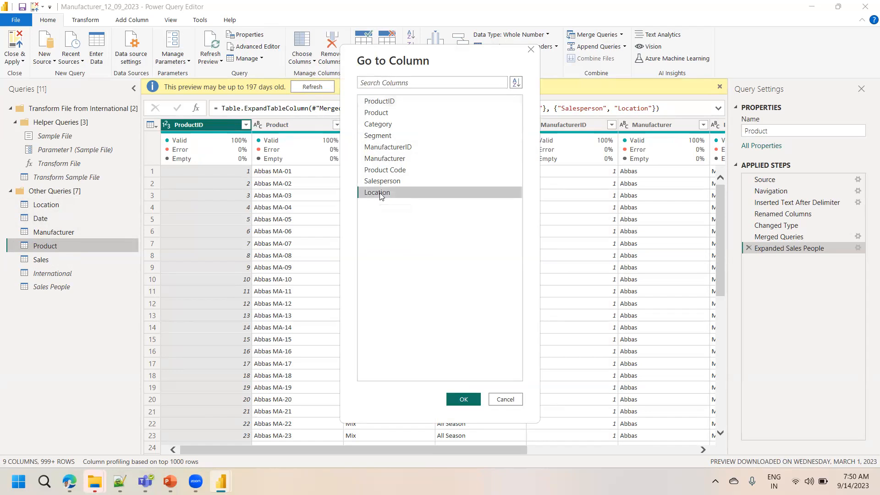
left_click(463, 400)
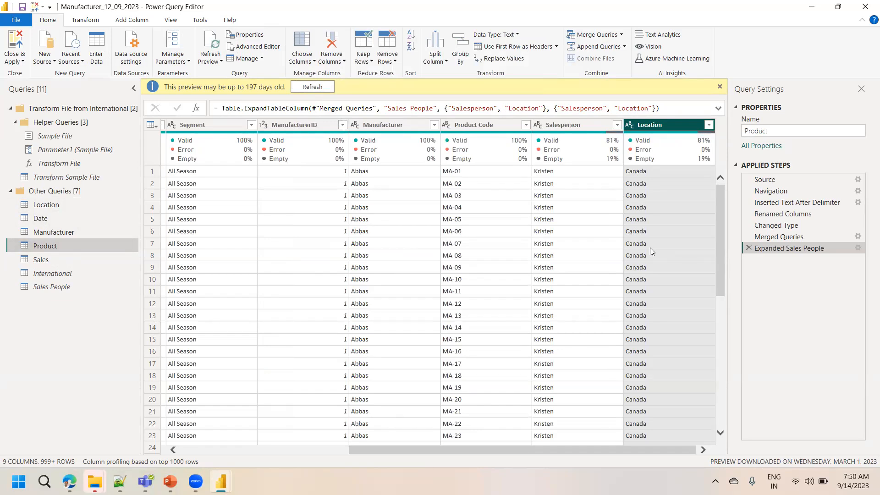
left_click_drag(431, 450, 469, 452)
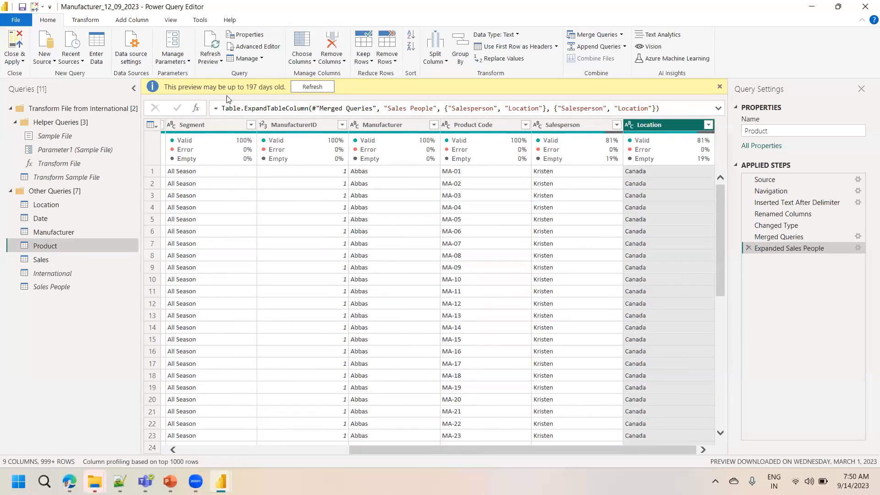
Search Go to Column for "locatio" and jump to the Location column
left_click(307, 62)
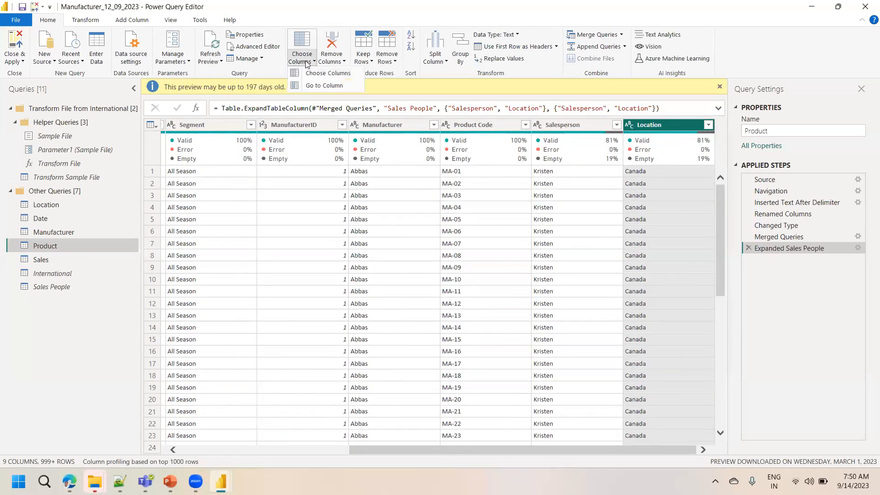
left_click(323, 85)
type("location")
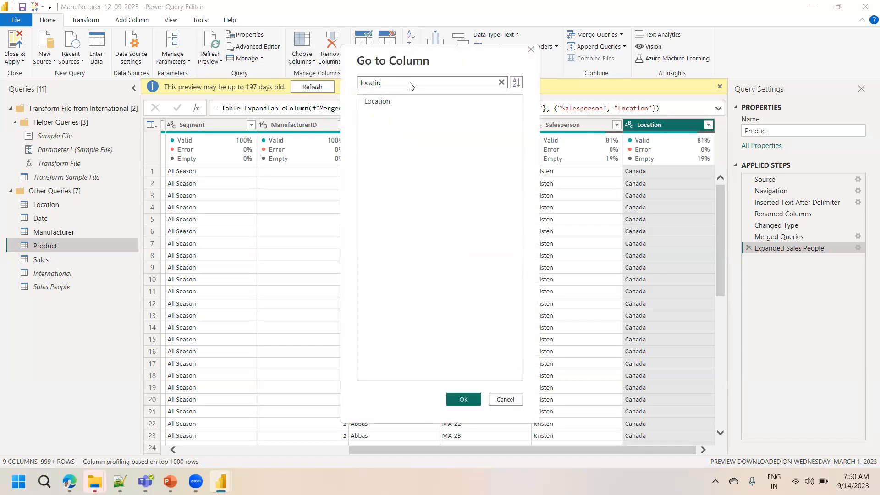
key("BackSpace")
left_click(382, 103)
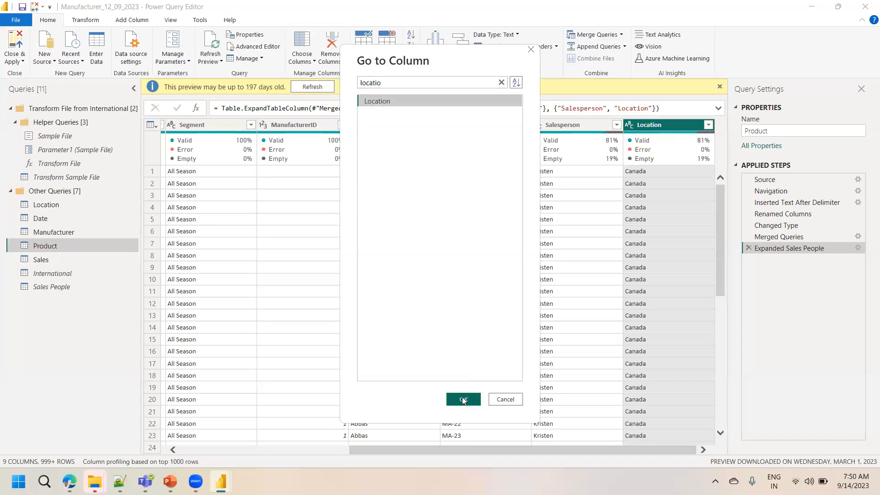
left_click(464, 399)
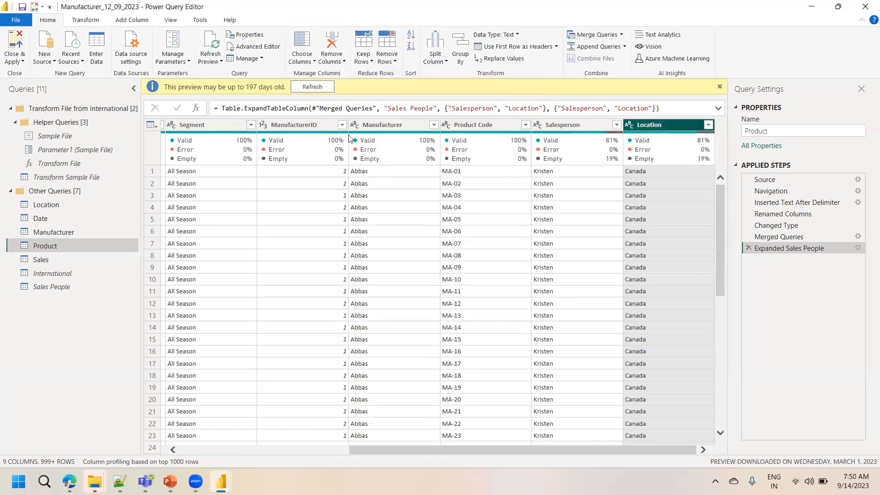
Search Go to Column for "produc" and jump to the ProductID column
left_click(303, 59)
left_click(315, 86)
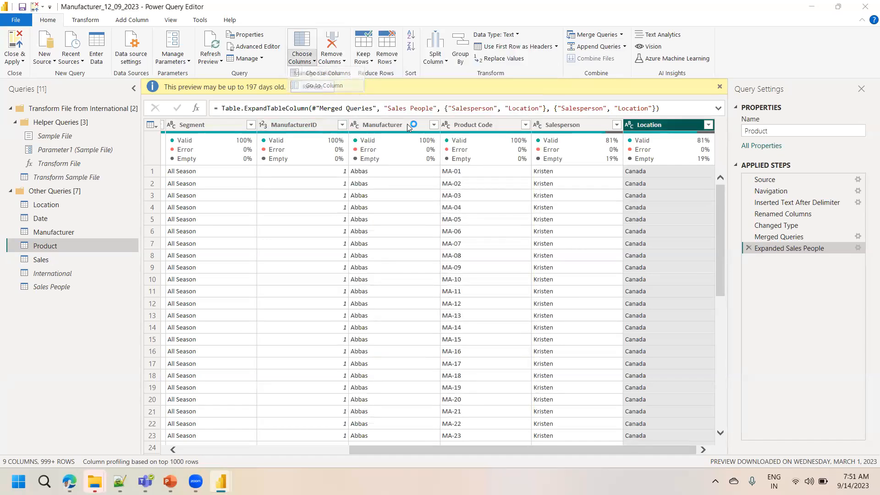
type("produc")
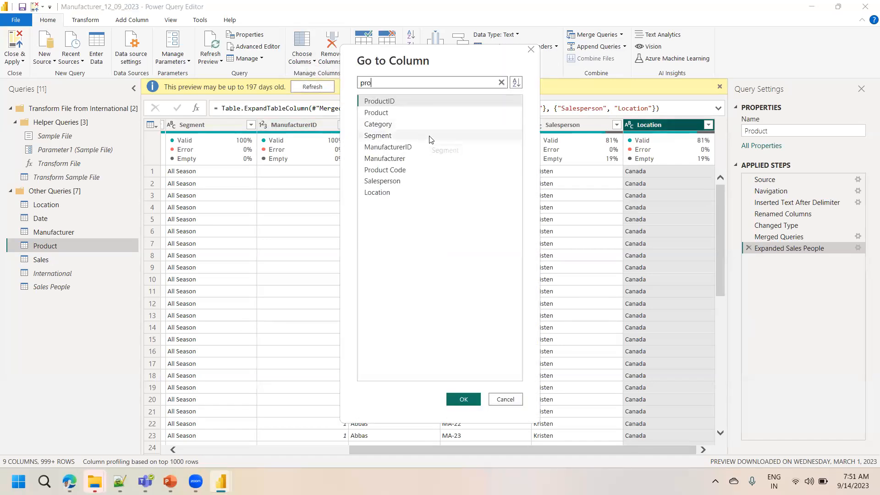
left_click(397, 104)
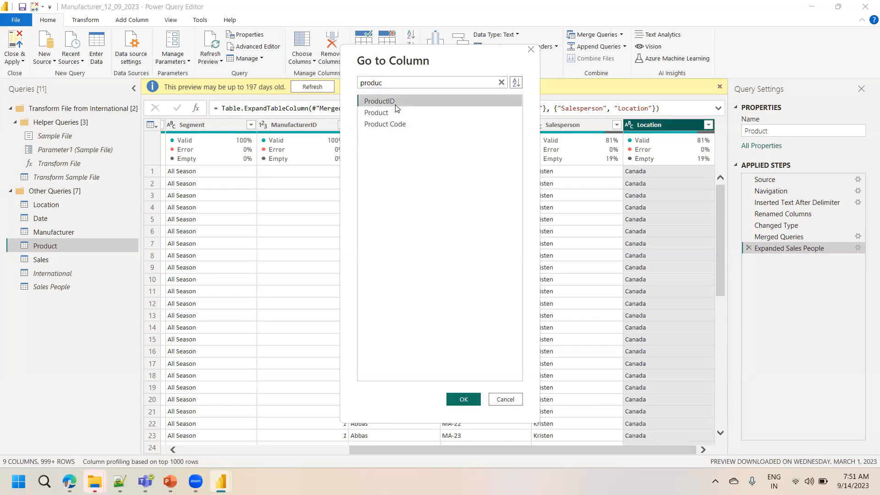
left_click(463, 399)
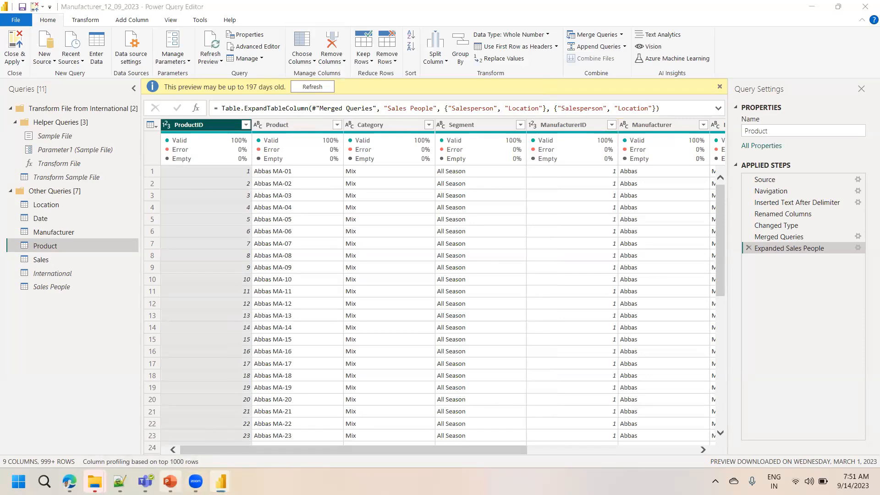
left_click(169, 481)
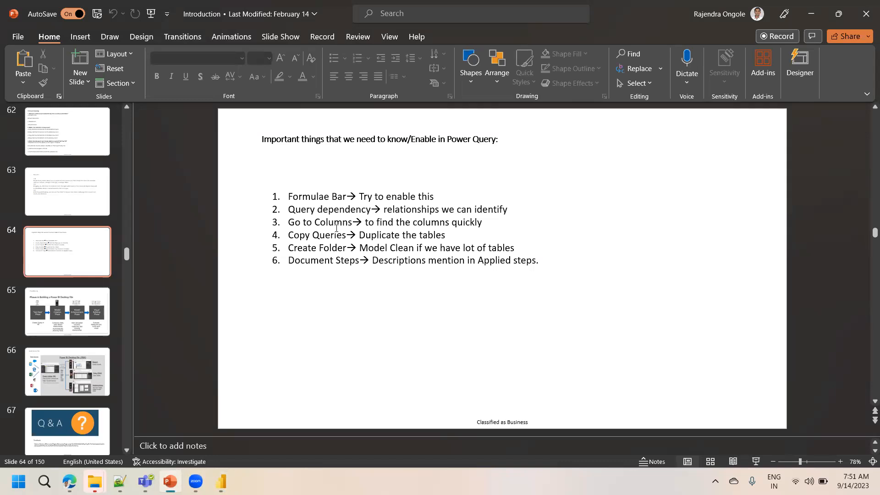
key("alt+Tab")
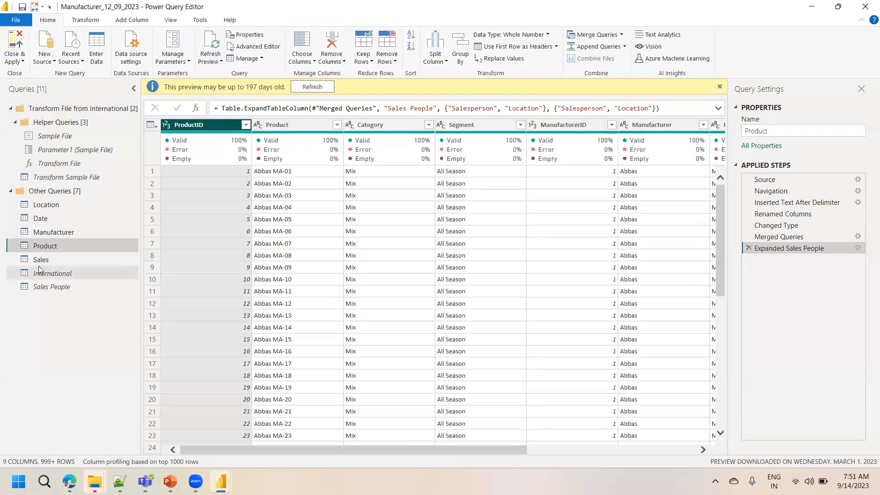
Duplicate the Location query and compare the copy with the original
right_click(40, 205)
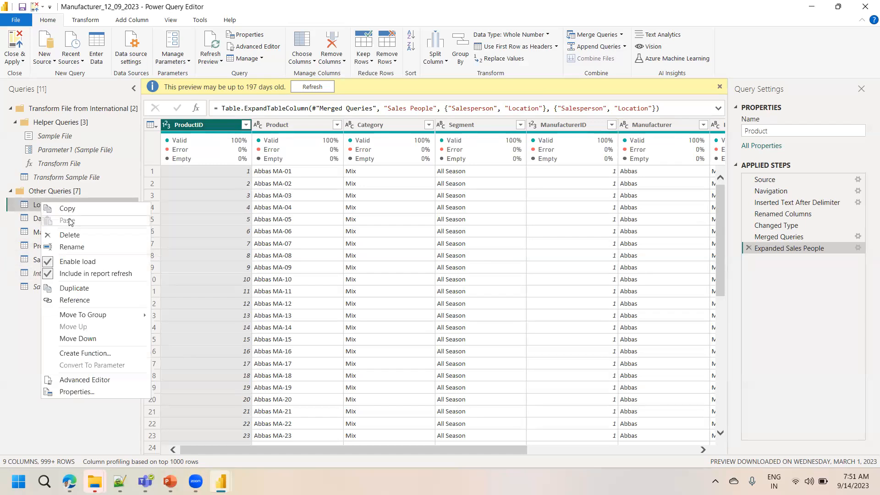
left_click(92, 290)
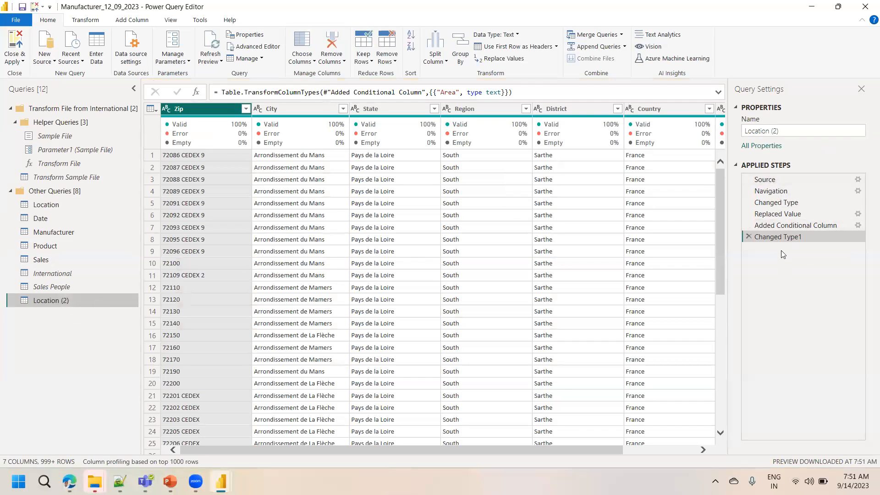
left_click(63, 205)
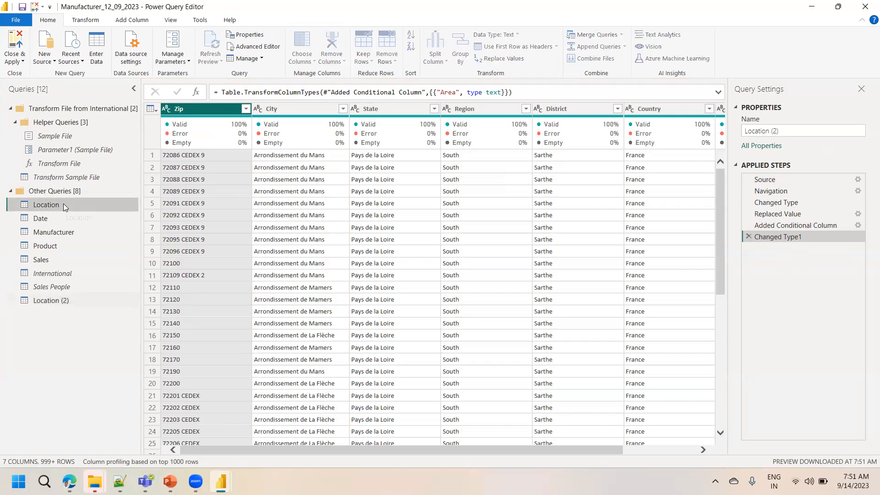
left_click(57, 305)
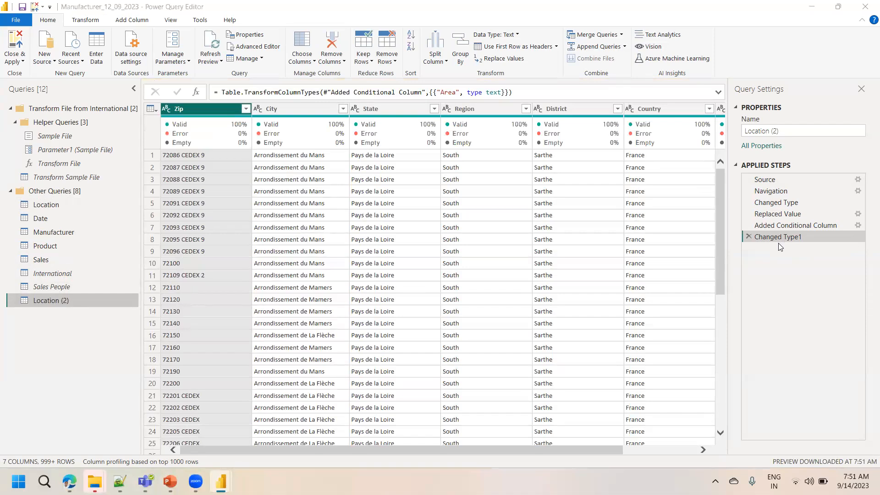
key("alt+Tab")
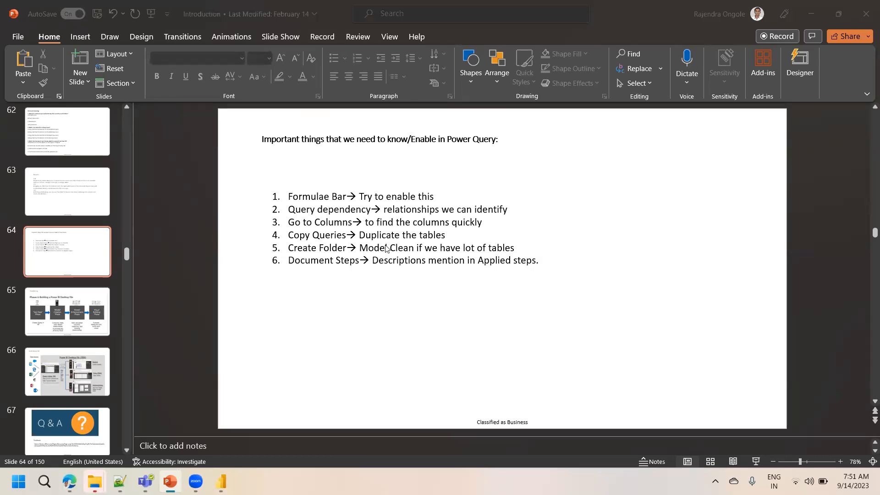
key("alt+Tab")
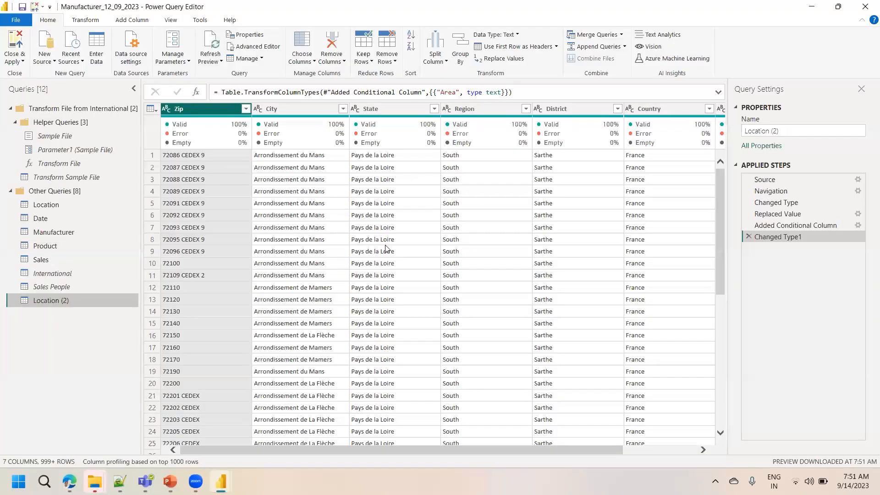
Delete the Location (2) query
right_click(54, 301)
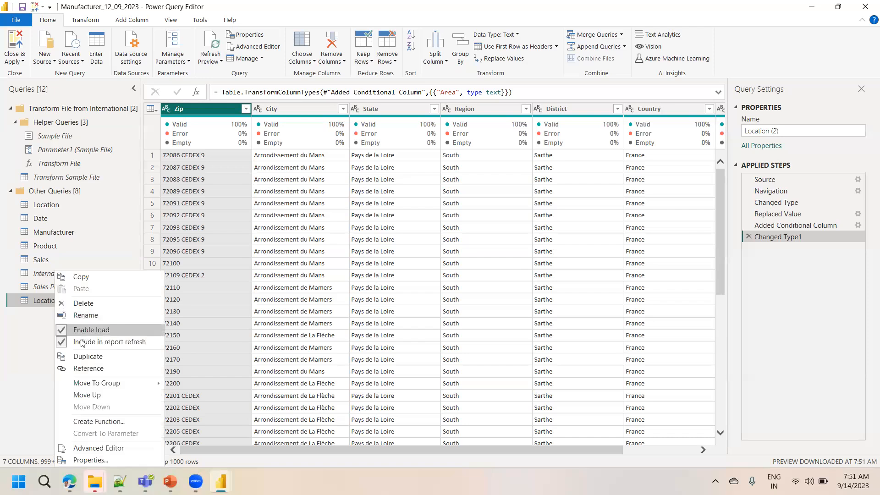
left_click(93, 304)
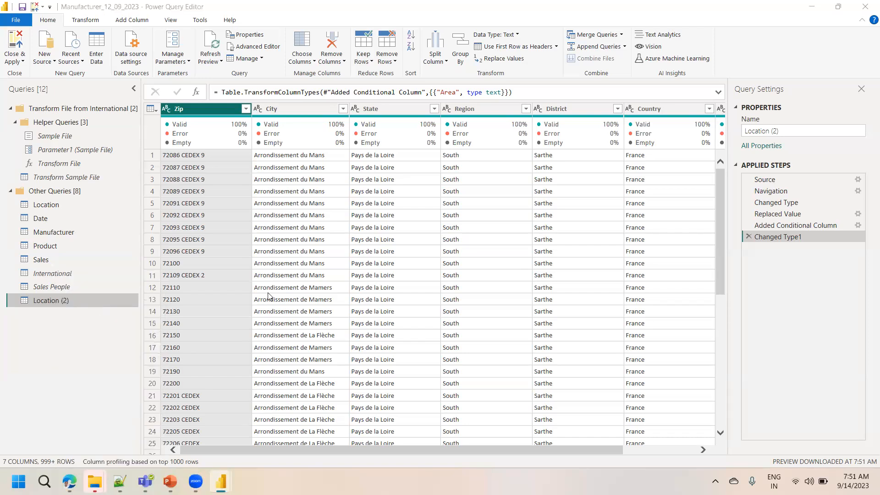
left_click(487, 252)
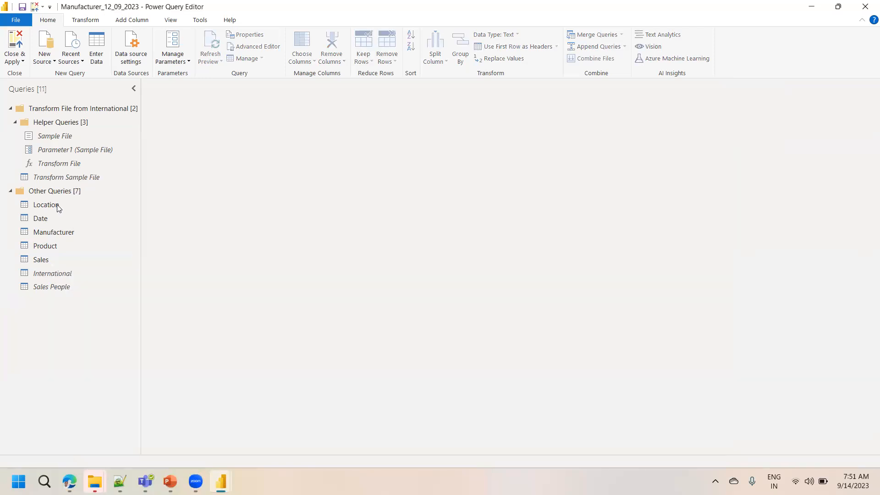
Create a new query group named Dimension with a short description about the categorical data
right_click(41, 301)
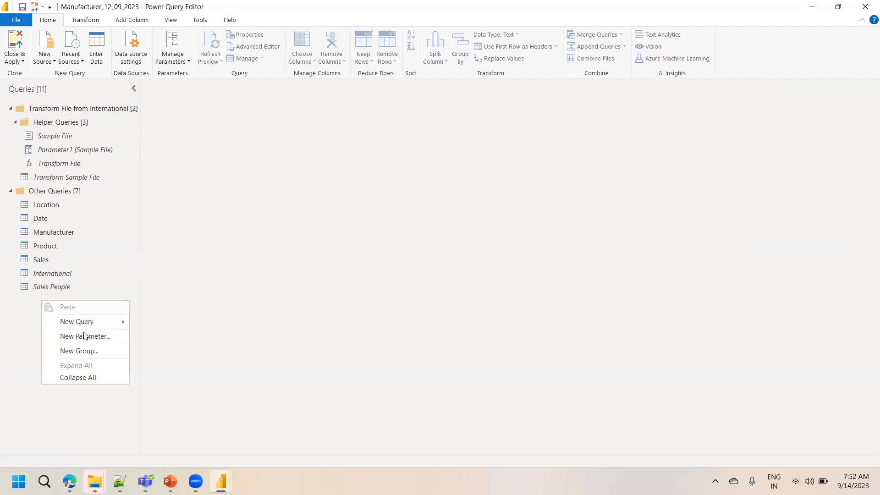
left_click(88, 350)
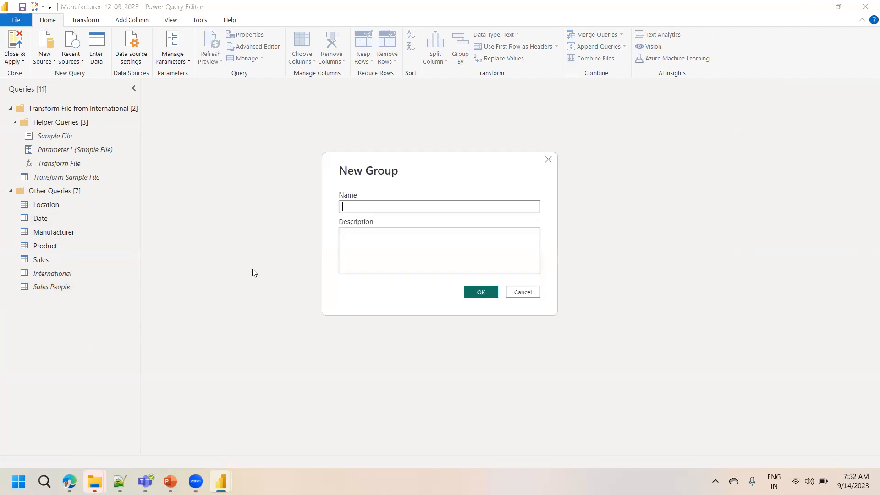
type("Dimension")
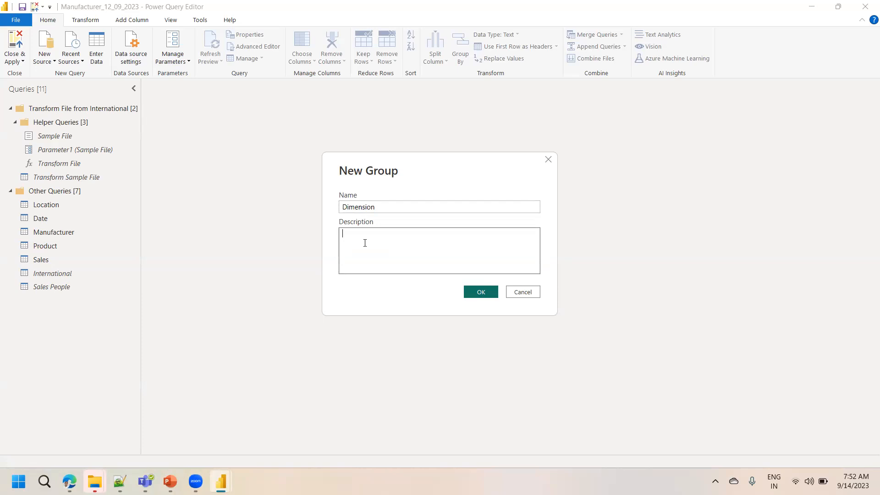
type("categori")
key("BackSpace")
key("BackSpace")
key("BackSpace")
key("BackSpace")
type("gories dat")
key("BackSpace")
key("BackSpace")
key("BackSpace")
key("BackSpace")
key("BackSpace")
type("al data")
left_click(481, 292)
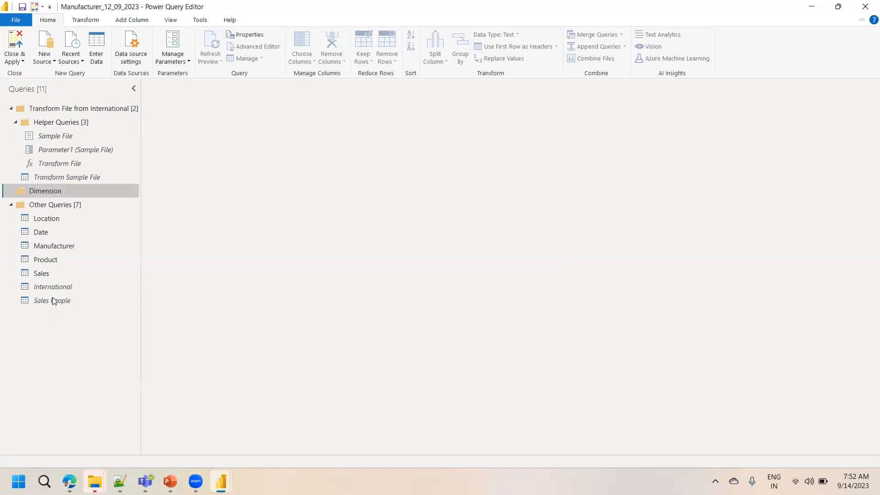
Open the Location query and inspect the filter value lists of the Region and District columns
left_click_drag(48, 219, 47, 220)
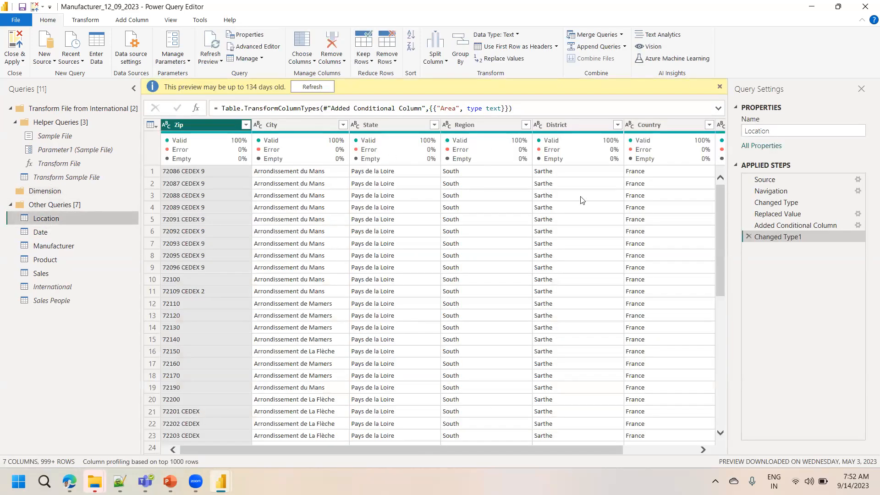
left_click_drag(350, 448, 440, 440)
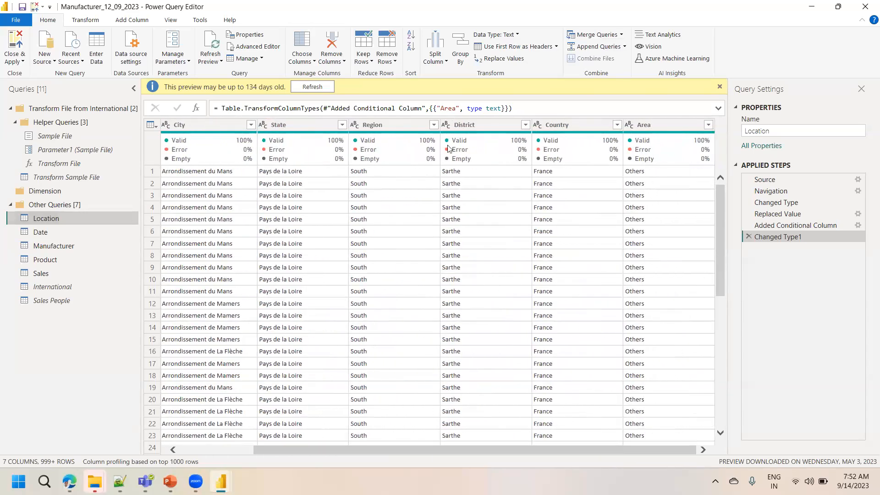
left_click(435, 125)
left_click(435, 124)
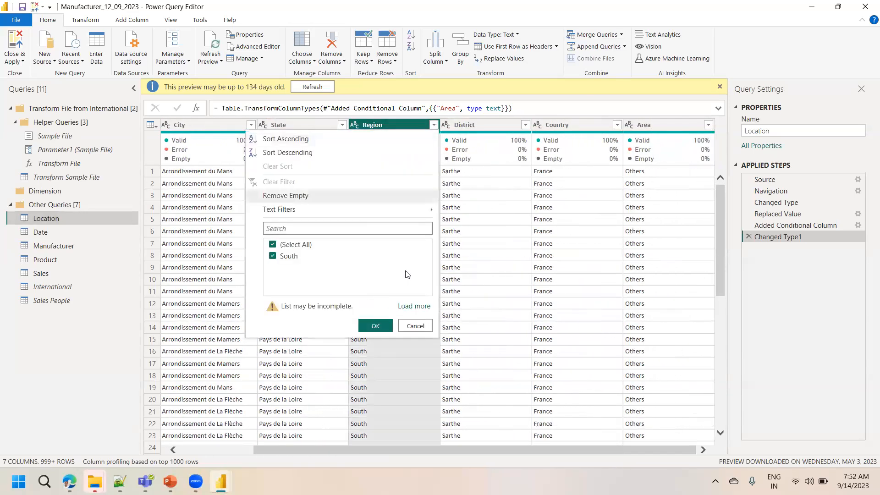
left_click(415, 304)
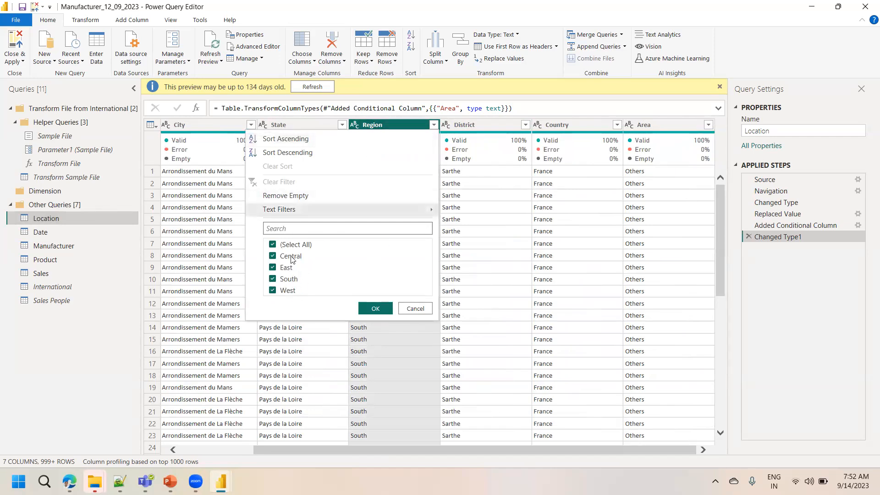
left_click(500, 126)
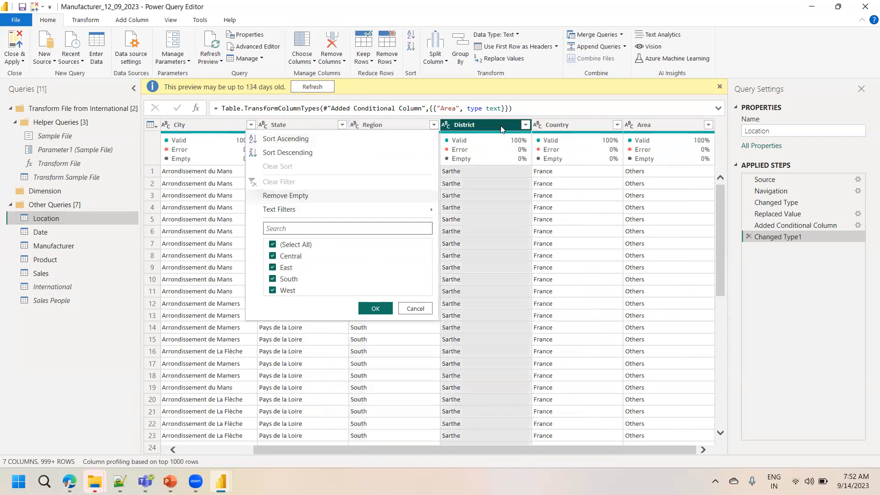
left_click(526, 125)
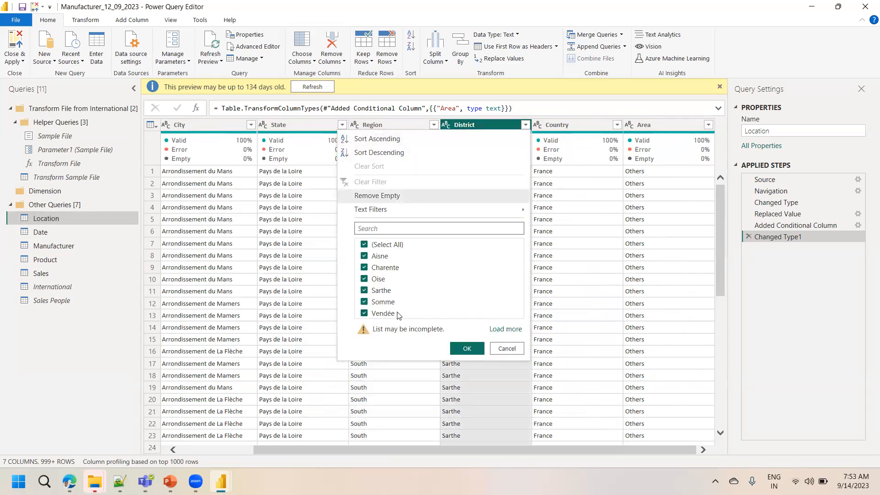
left_click(235, 304)
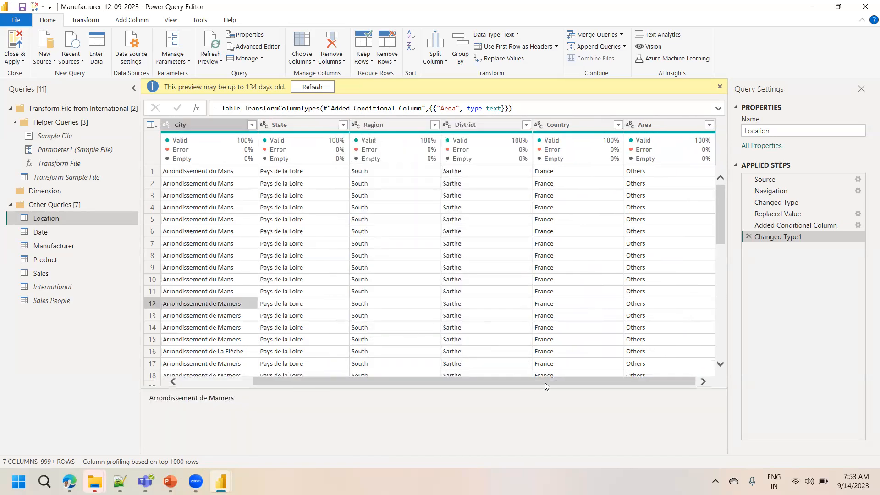
Move the Location query into the Dimension group
left_click_drag(577, 381, 380, 385)
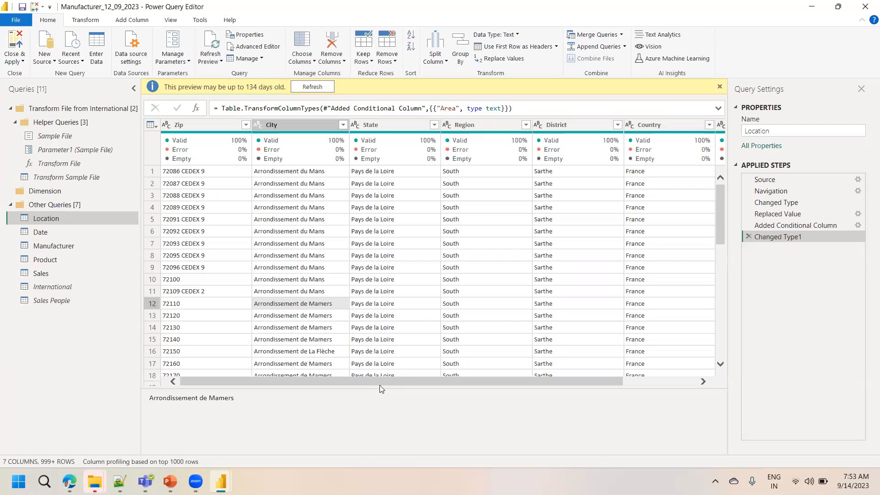
scroll(379, 385, "right", 3)
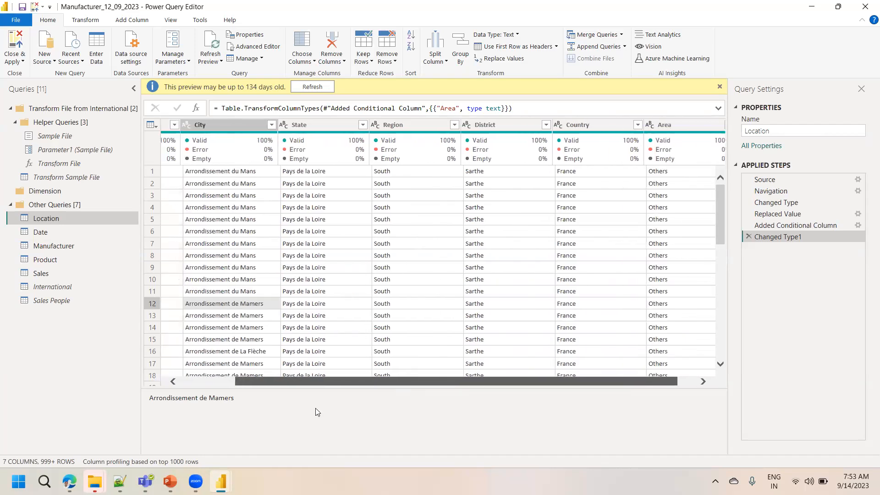
left_click_drag(316, 408, 241, 411)
left_click_drag(433, 378, 515, 372)
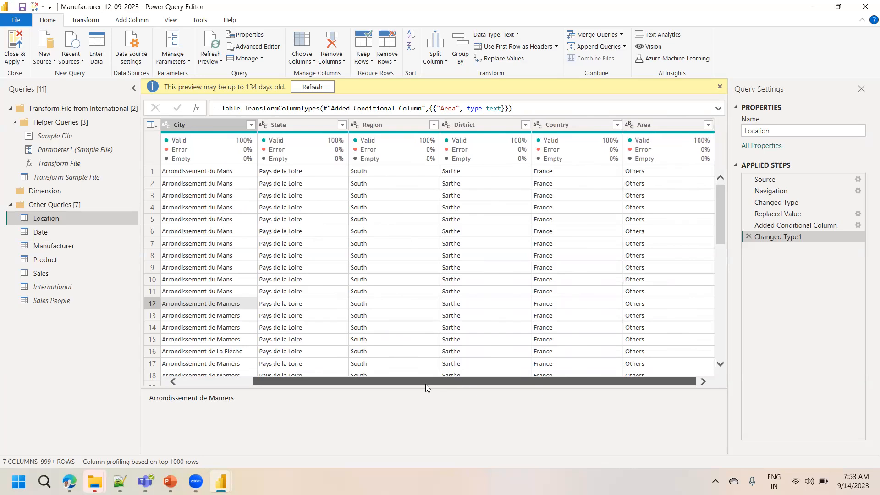
left_click_drag(426, 385, 349, 398)
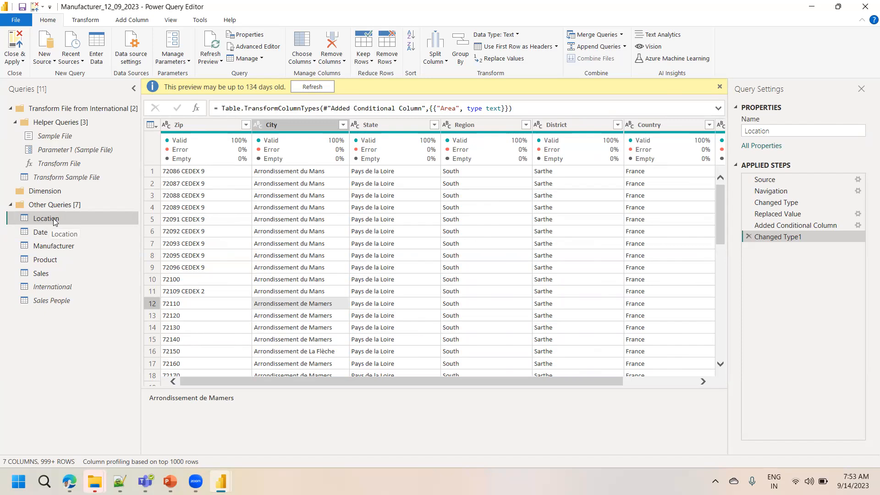
left_click_drag(42, 219, 41, 191)
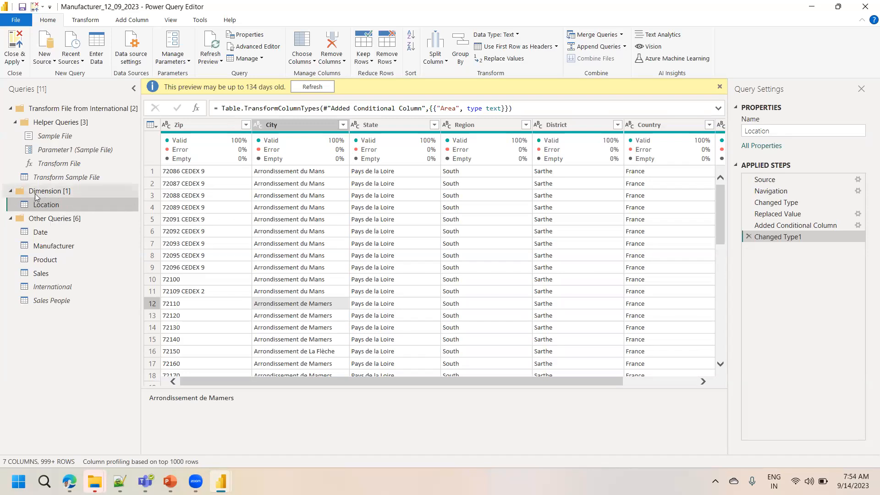
Create a new query group named Sales Fact with the description Metrics /Numeric
right_click(50, 340)
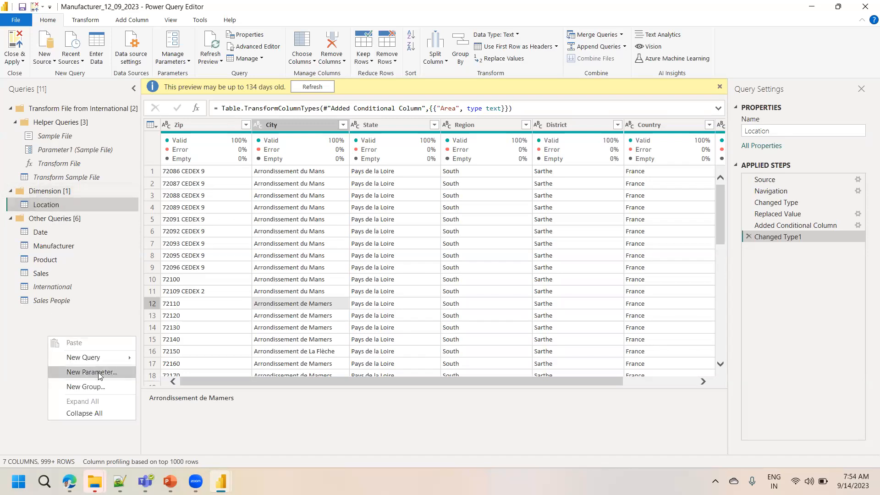
left_click(99, 388)
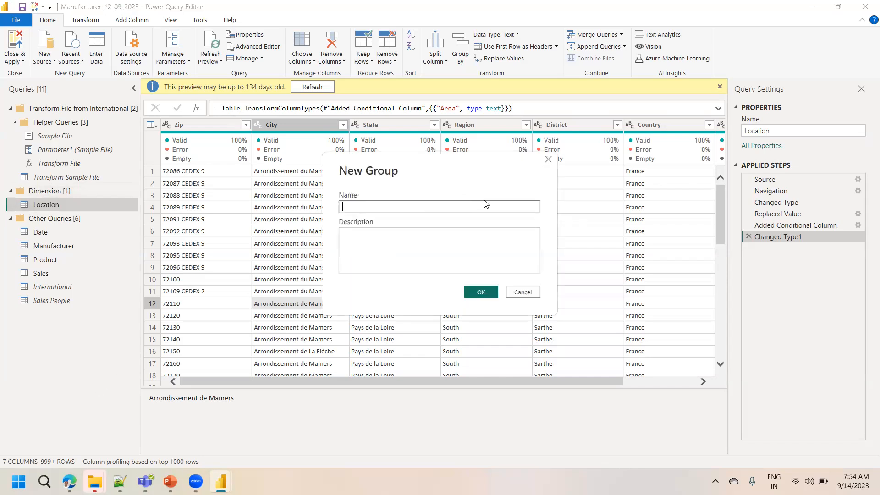
type("Sale")
key("BackSpace")
type("s Fact")
left_click(432, 248)
type("Metr")
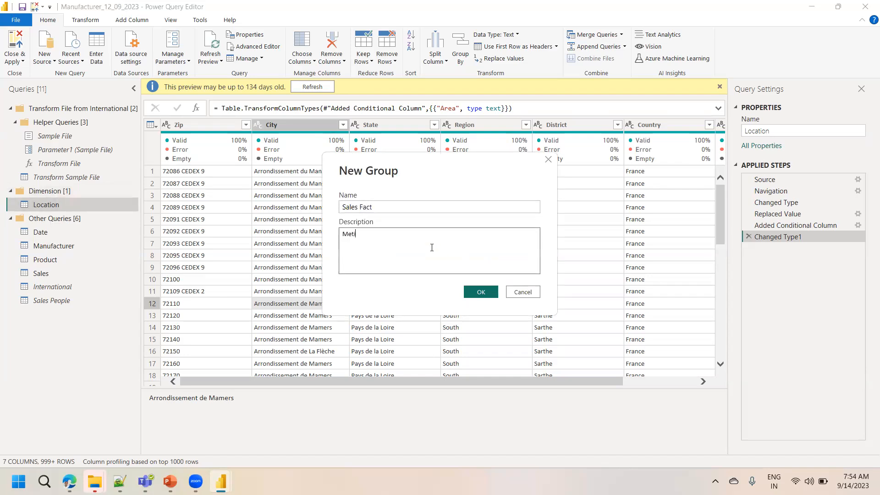
type("ics /Numeric")
left_click(478, 291)
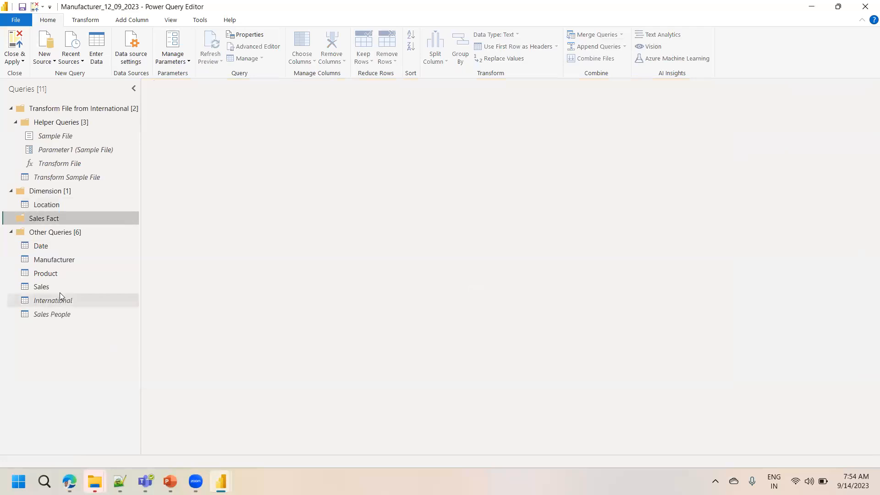
Open the Sales query and move it into the Sales Fact group
left_click(46, 289)
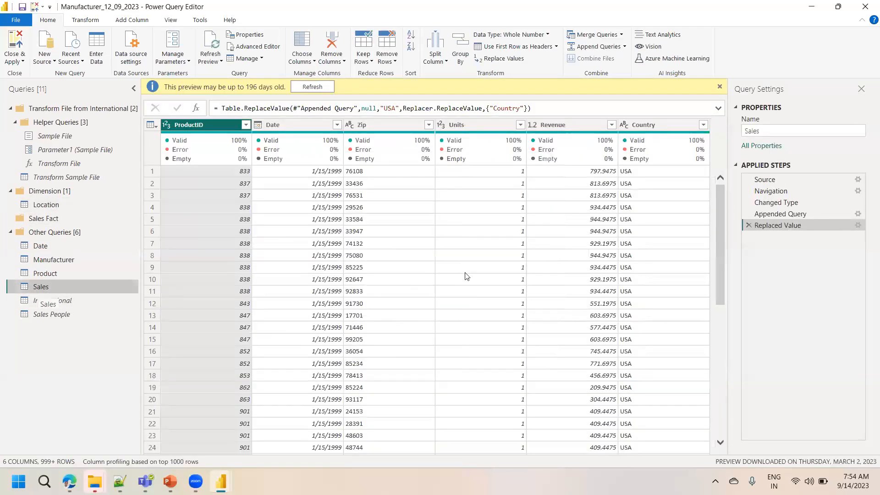
left_click(555, 127)
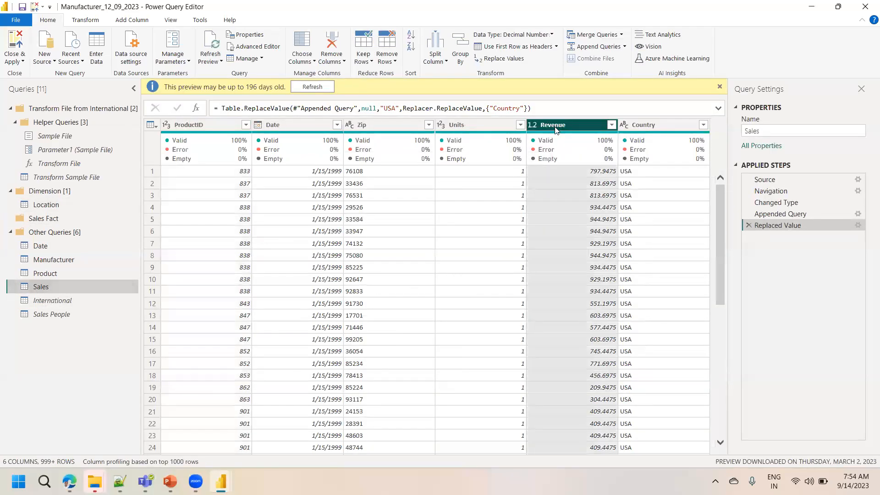
left_click(474, 129)
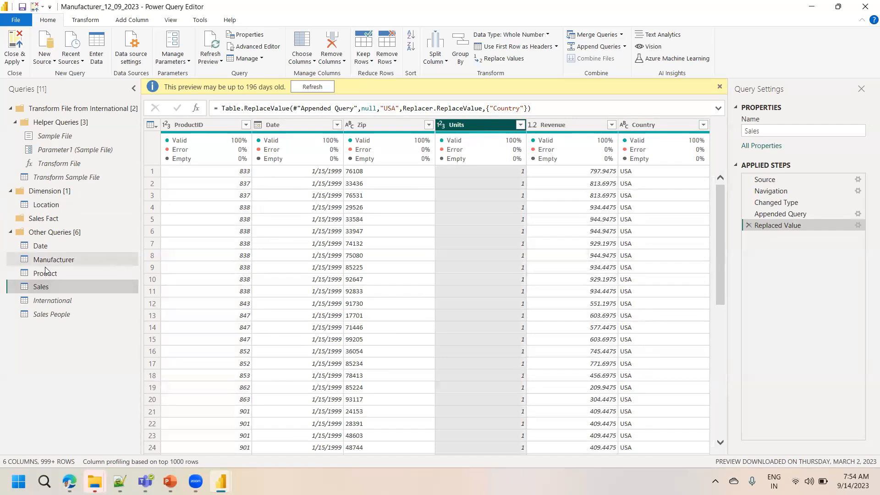
left_click_drag(44, 286, 40, 219)
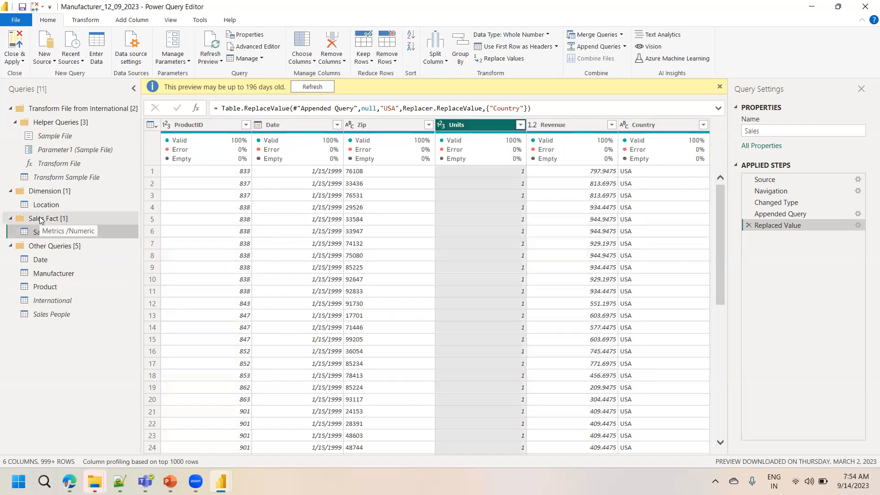
Move the Product query into the Dimension group
left_click(40, 291)
left_click_drag(39, 293, 42, 197)
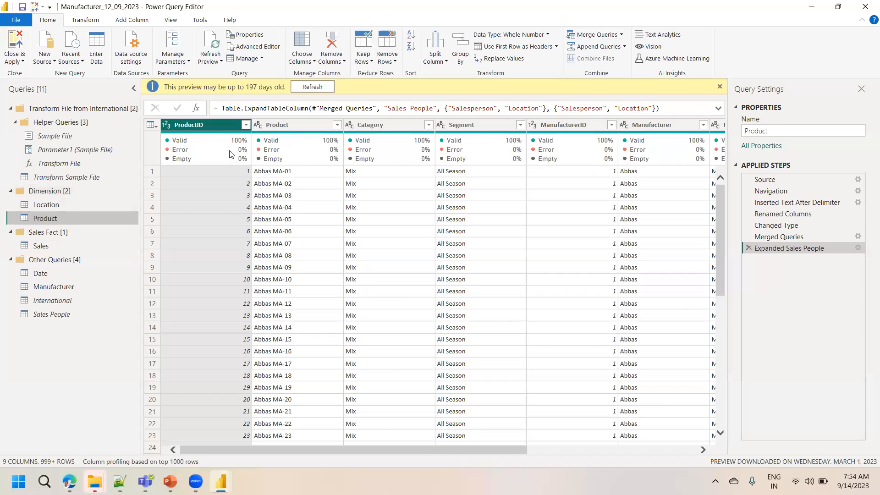
left_click_drag(419, 453, 303, 427)
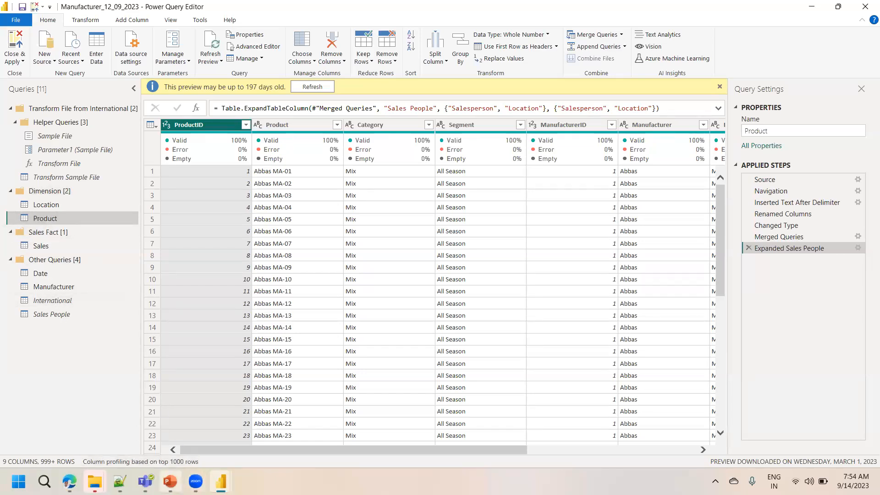
Switch to the PowerPoint tips slide and return to the Power Query Editor
left_click(170, 481)
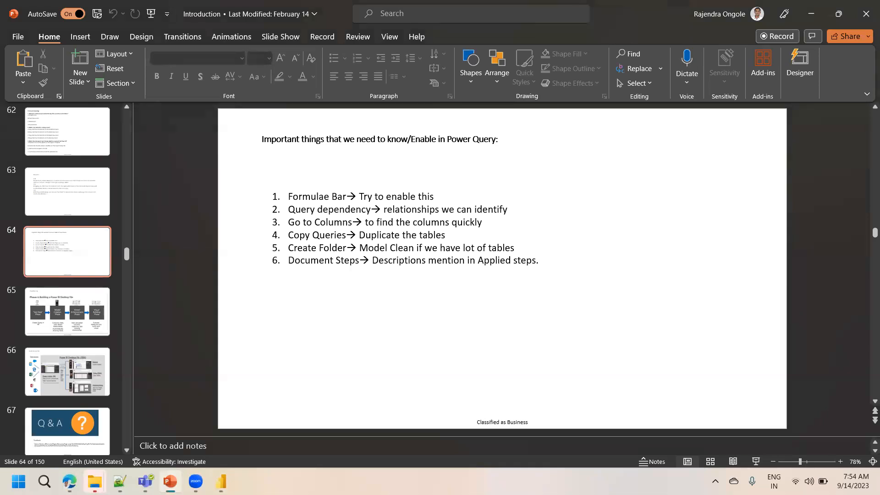
left_click(221, 482)
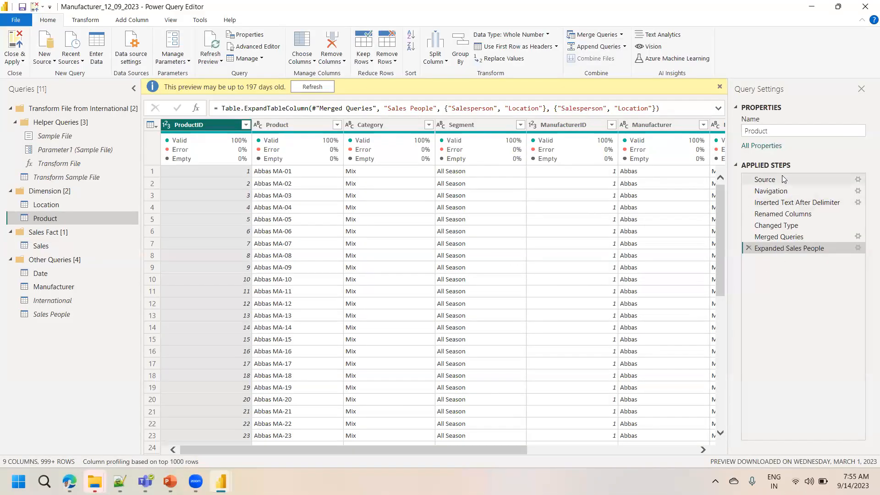
Step through each applied step of the Product query in order
left_click(778, 191)
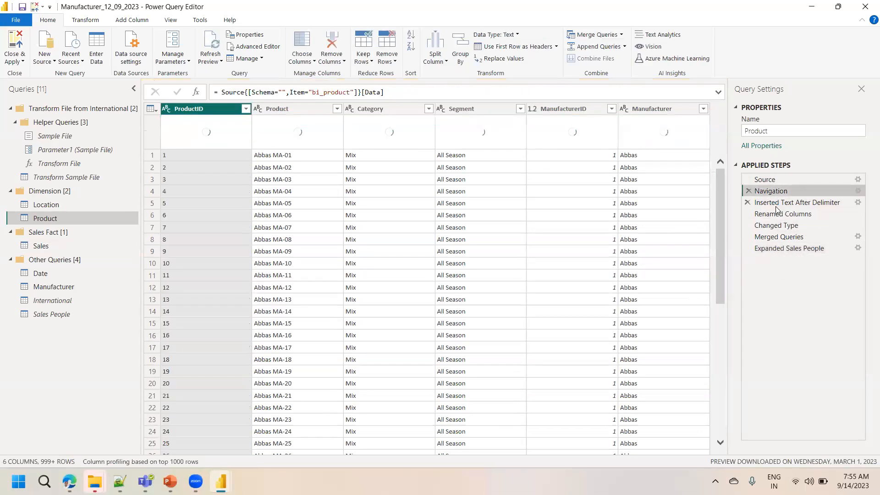
left_click(778, 204)
left_click(776, 215)
left_click(777, 225)
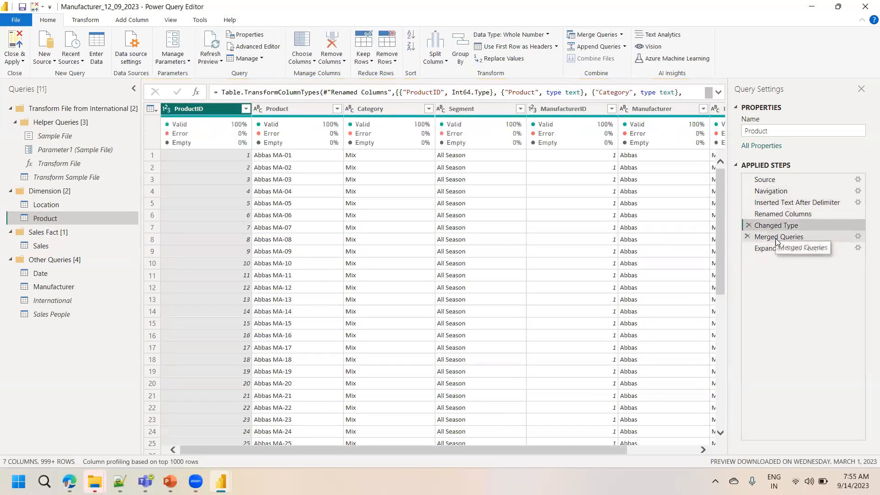
left_click(778, 237)
left_click(778, 247)
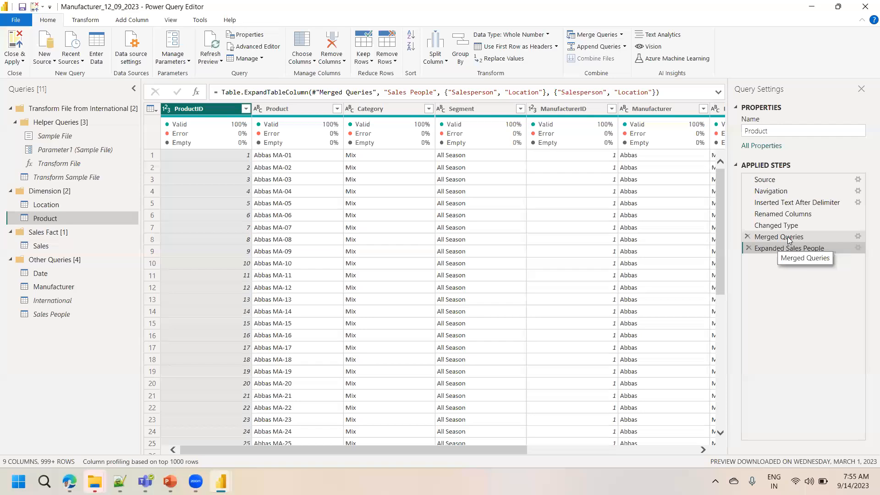
Add the description Product table is joined with Sales person to the Merged Queries step's properties
right_click(789, 241)
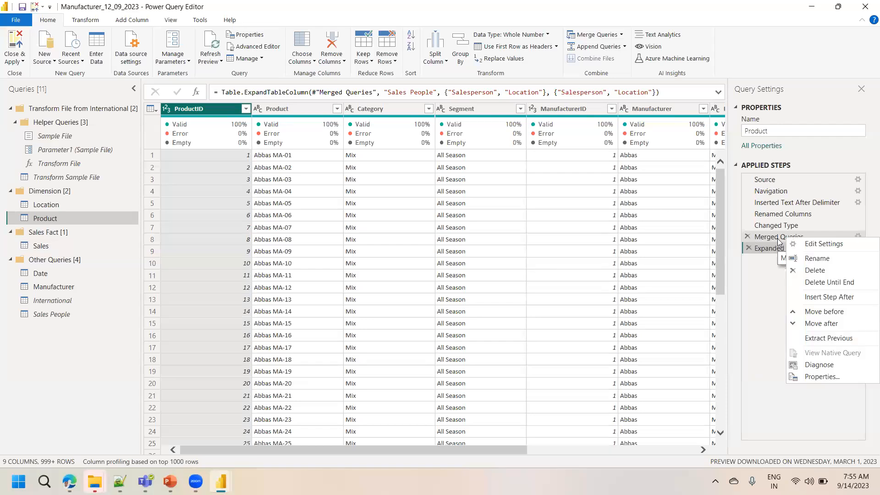
left_click(759, 326)
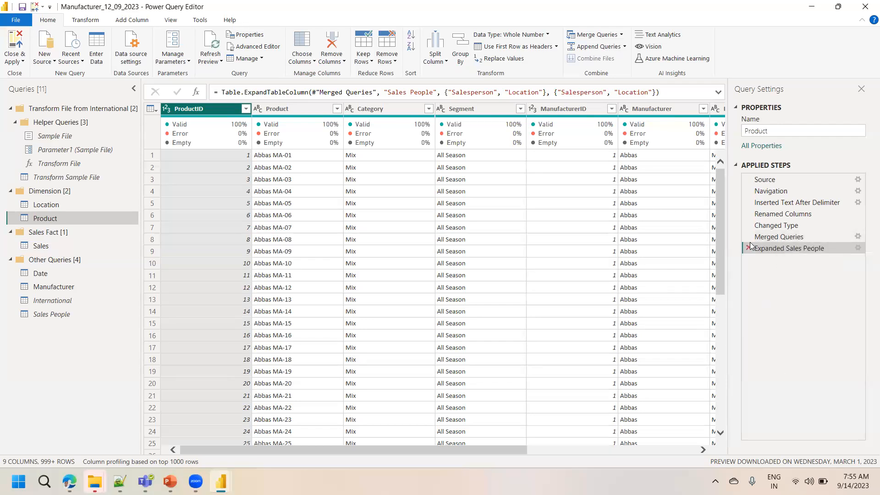
right_click(785, 241)
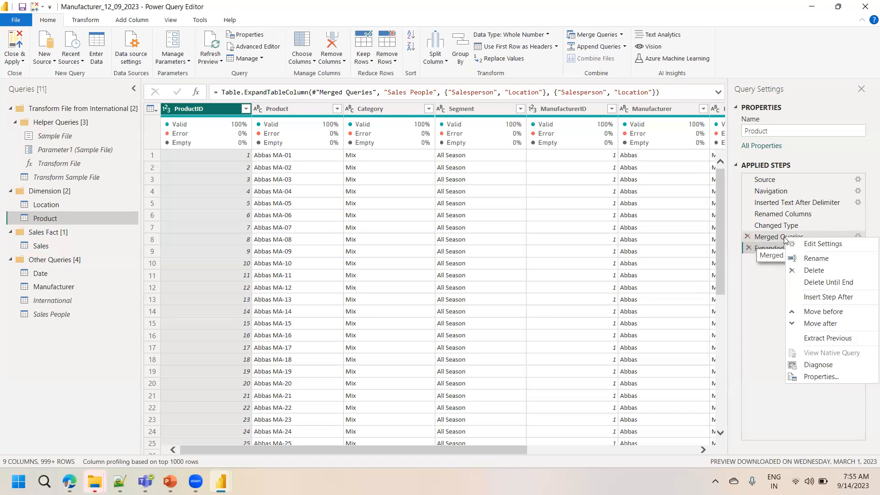
left_click(814, 377)
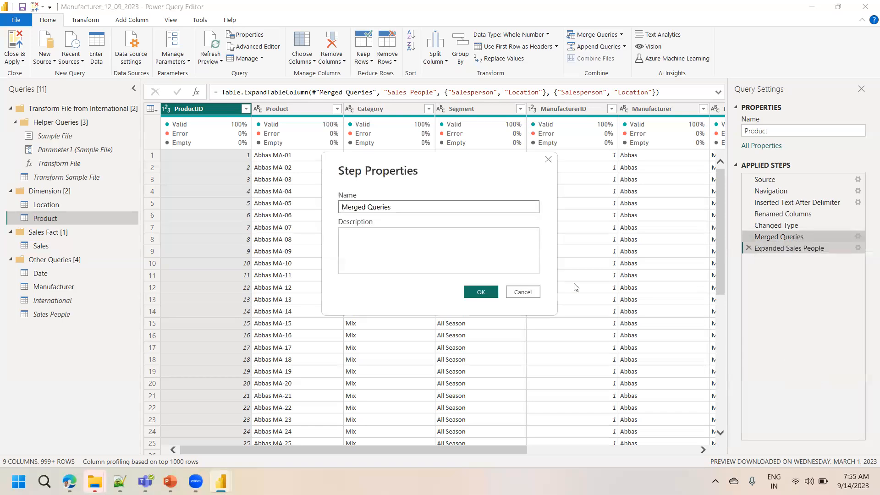
left_click(381, 248)
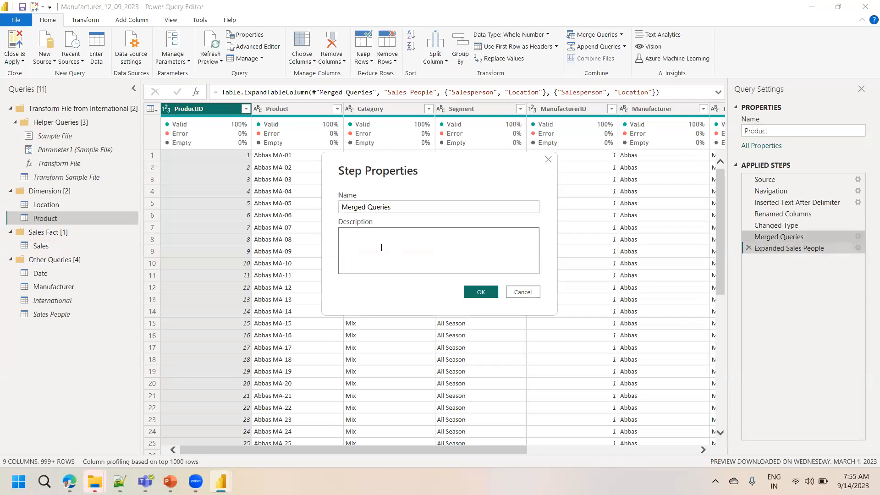
type("Product table is joined with Sales person tabl")
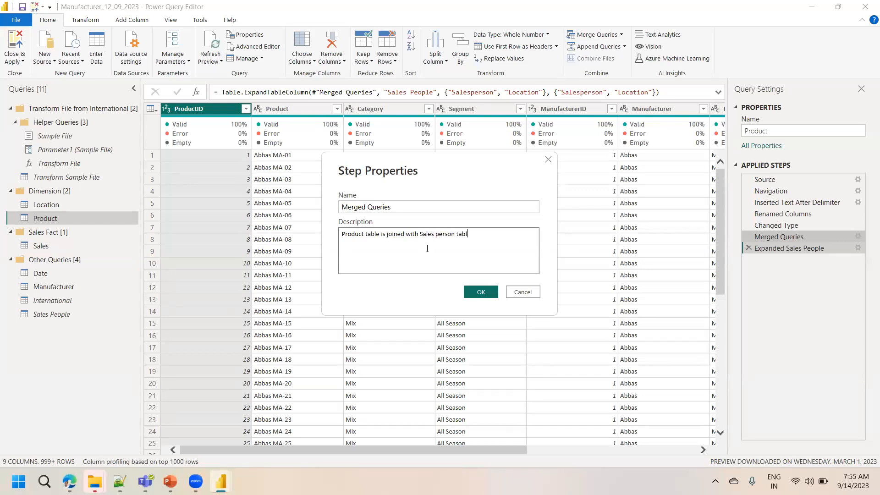
key("BackSpace")
key("BackSpace")
key("BackSpace")
key("BackSpace")
left_click(483, 294)
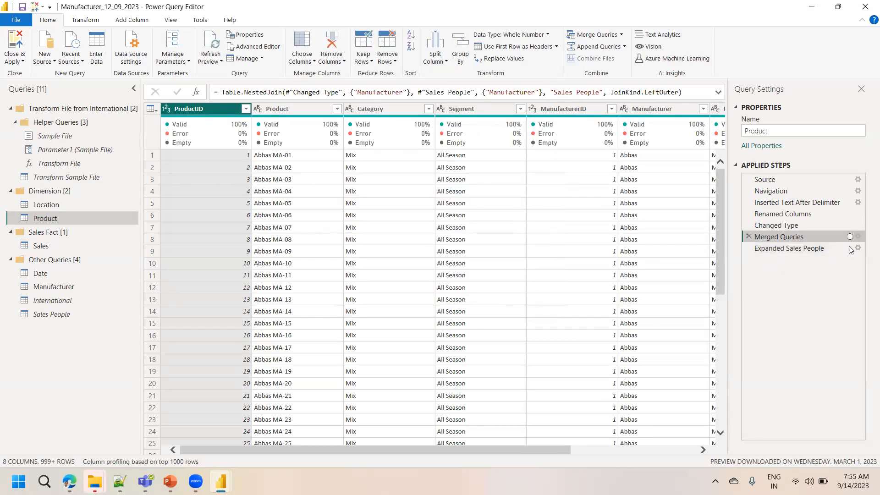
Check the Merged Queries step's description through its information indicator
mouse_move(851, 237)
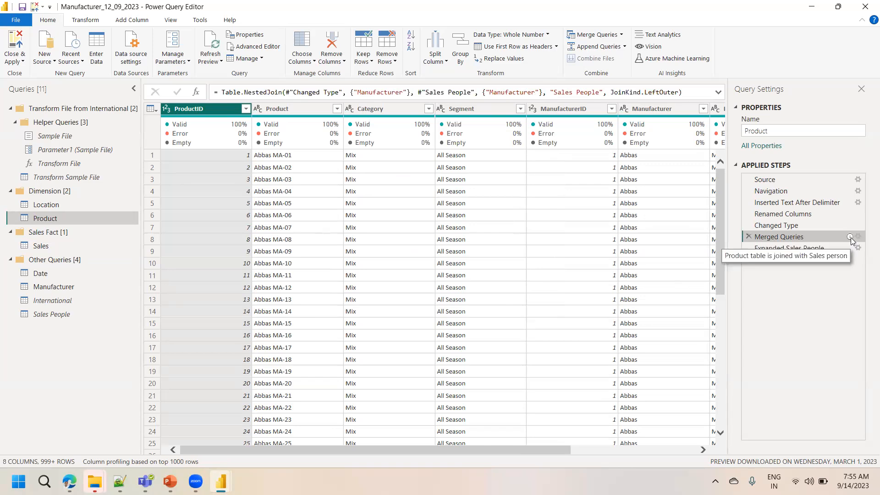
left_click_drag(804, 204, 803, 204)
mouse_move(851, 238)
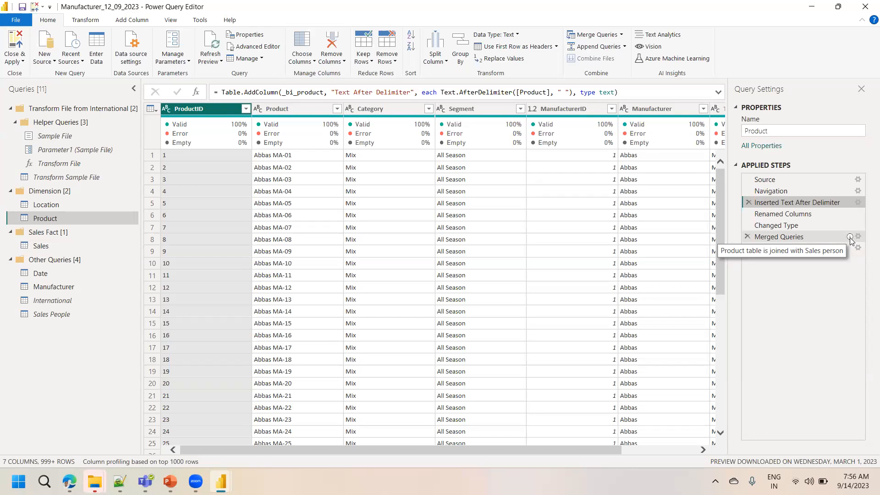
Switch to the PowerPoint tips slide and return to the Power Query Editor
left_click(171, 482)
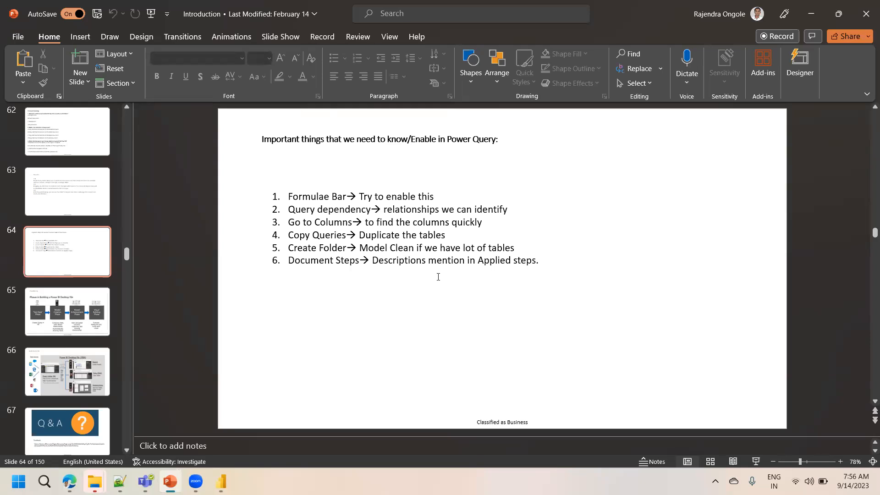
key("alt+Tab")
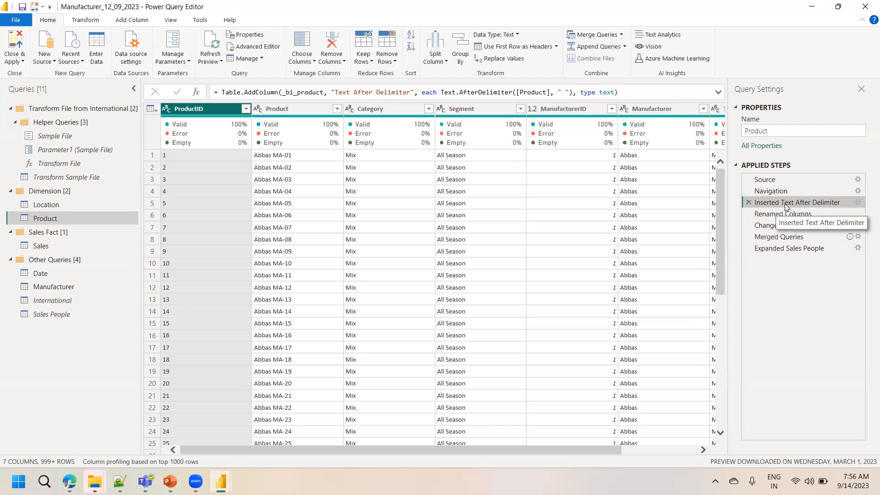
right_click(785, 204)
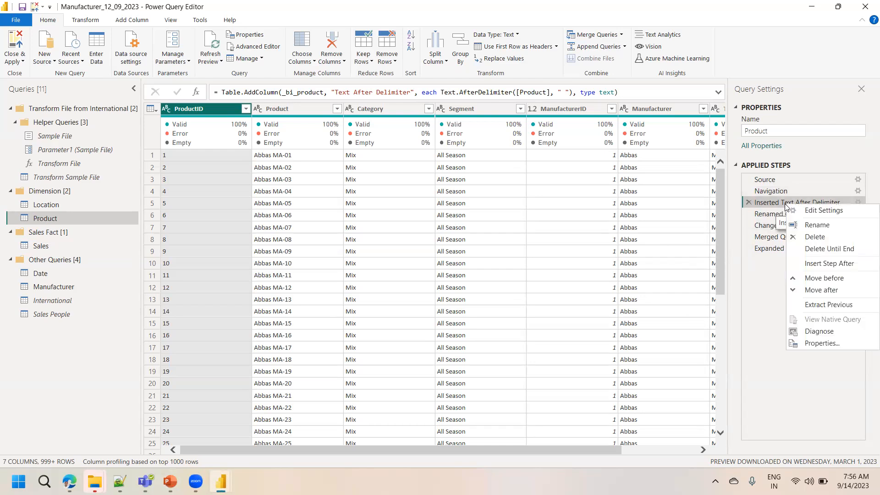
left_click(824, 343)
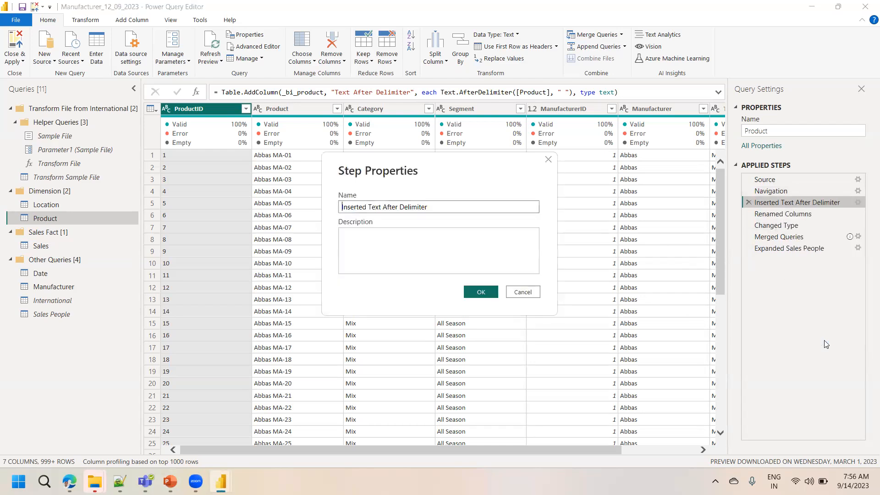
left_click(529, 296)
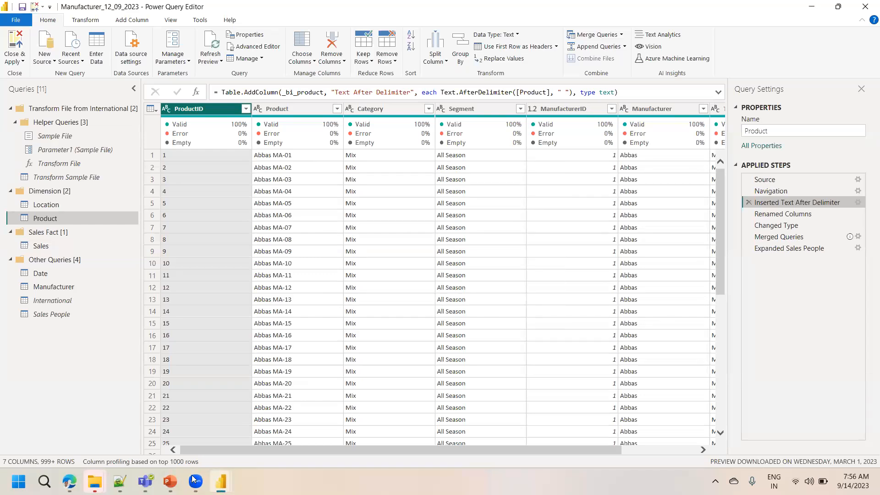
Switch to the PowerPoint tips slide
left_click(170, 482)
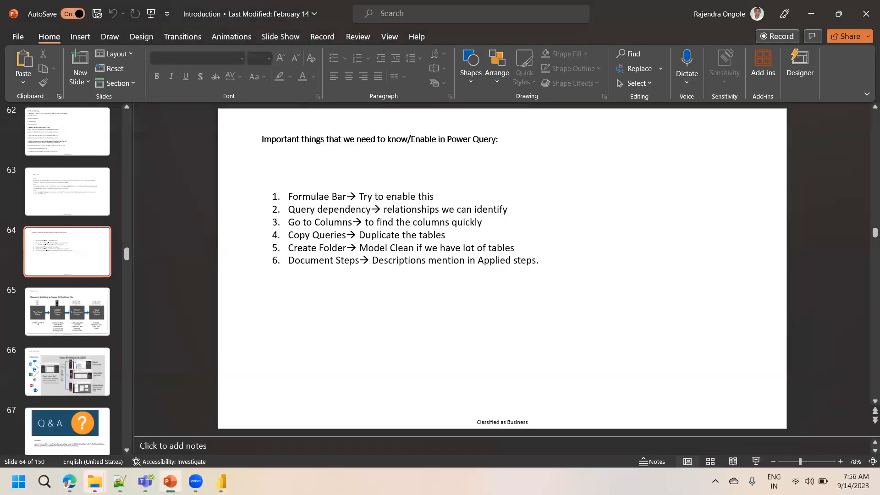
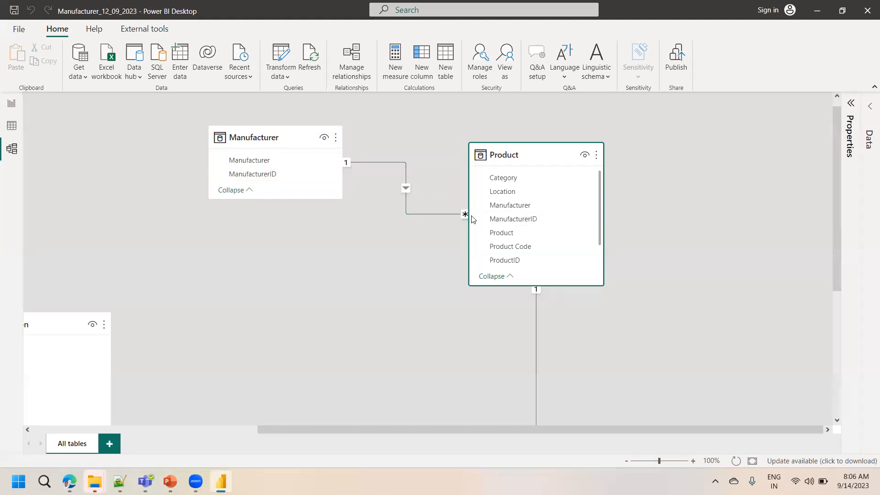
Browse the Manufacturer and Product tables in Data view, switching briefly to Model view and back
left_click(13, 128)
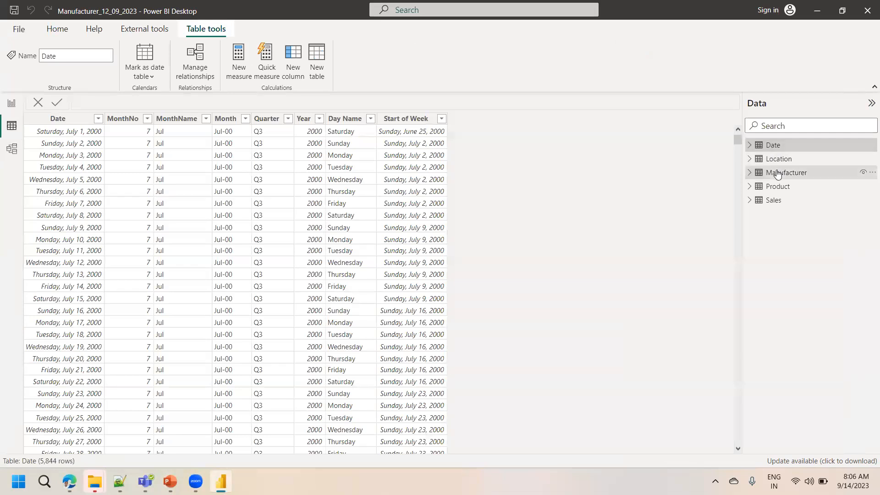
left_click(778, 174)
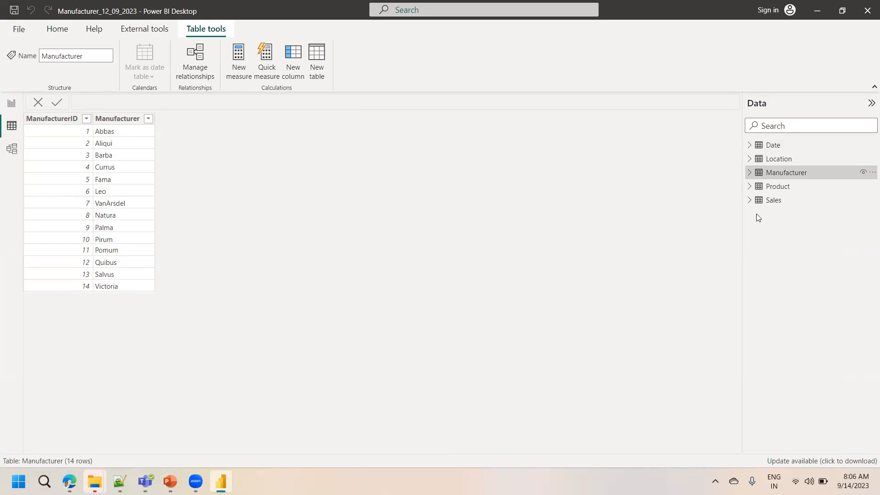
left_click(778, 189)
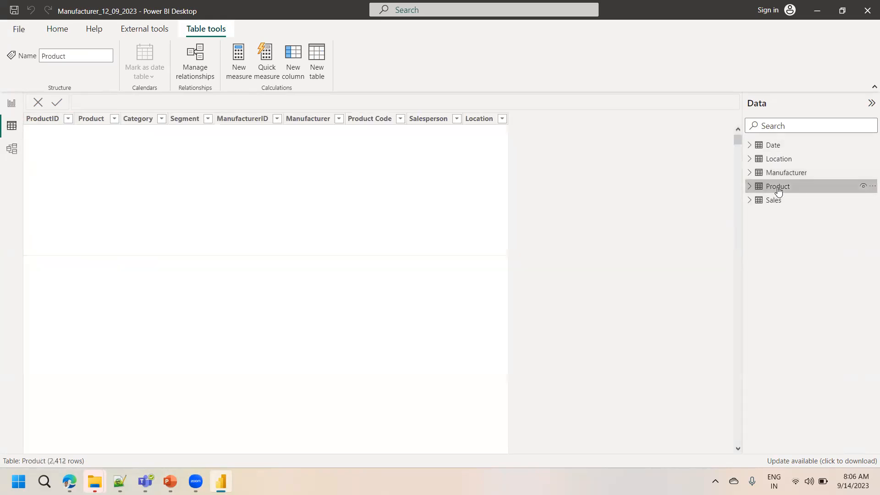
left_click(12, 150)
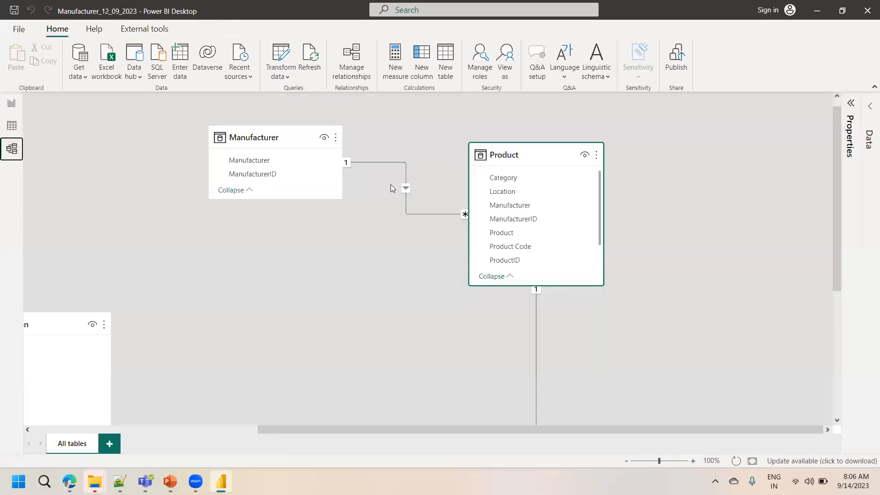
left_click(12, 124)
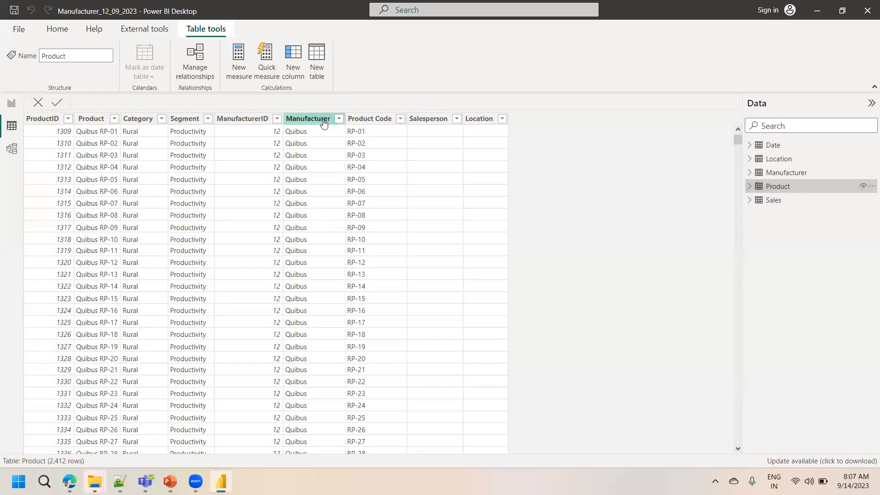
Inspect the ManufacturerID values in the Product table's filter list, then return to Model view
left_click(275, 121)
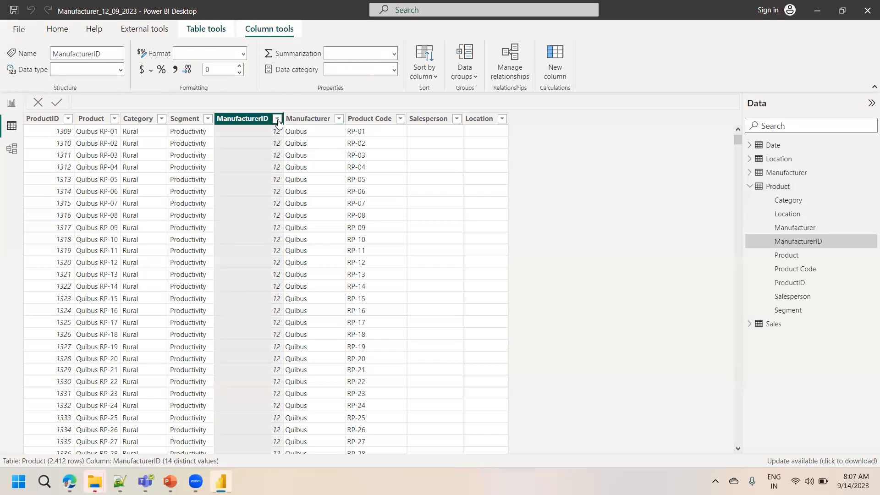
left_click(277, 119)
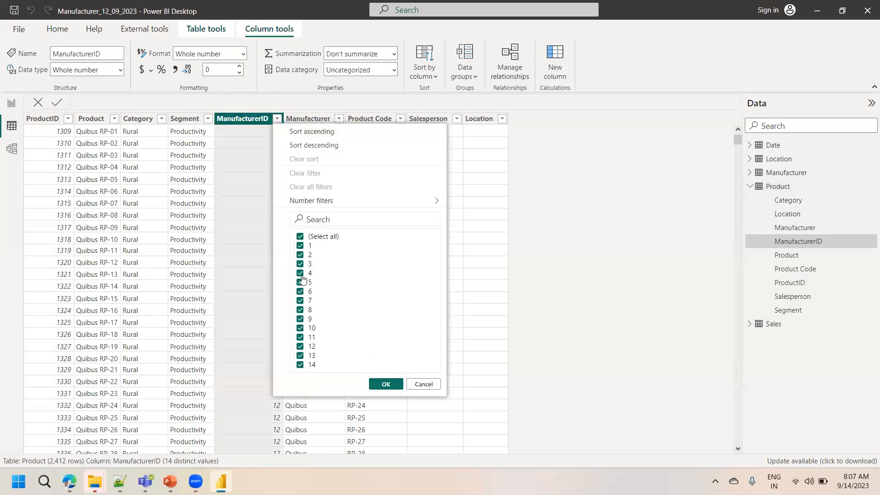
left_click(565, 240)
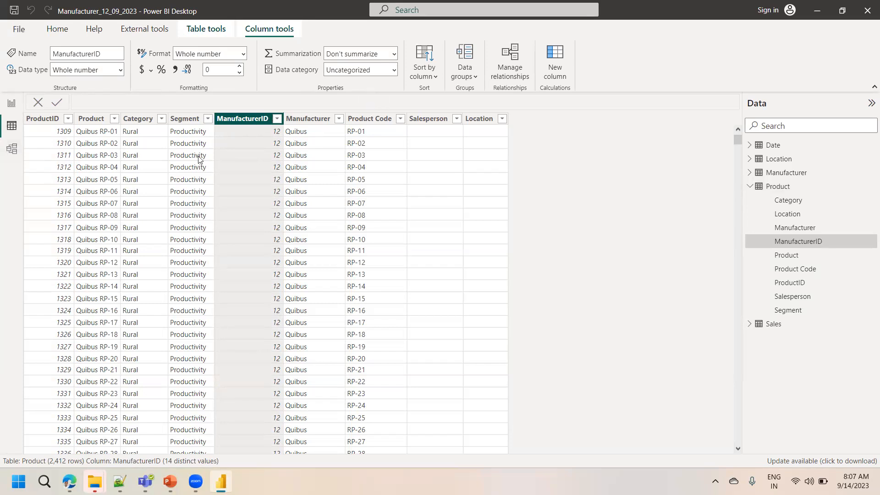
left_click(779, 174)
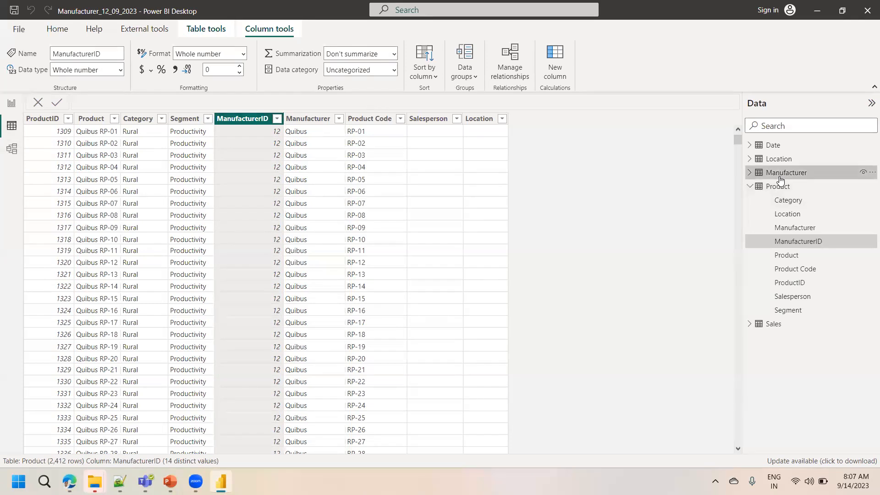
left_click(777, 187)
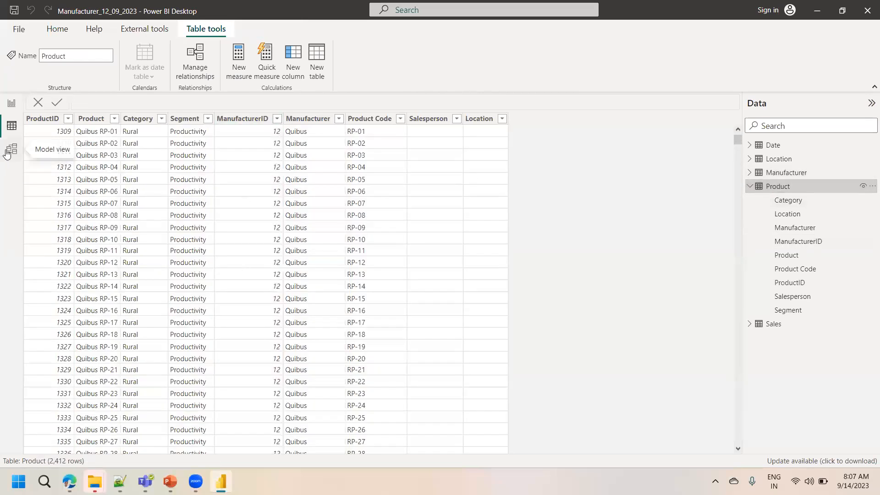
left_click(8, 154)
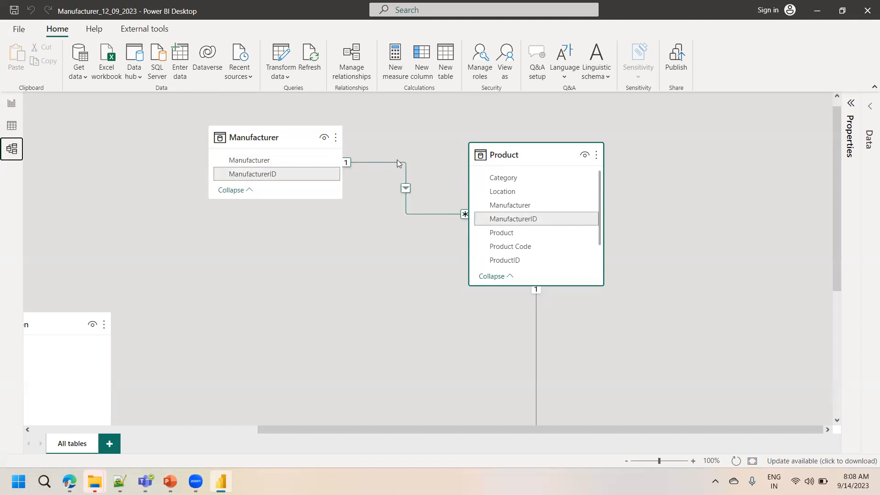
Move the Sales table up beside the Product table in the model diagram
left_click(287, 138)
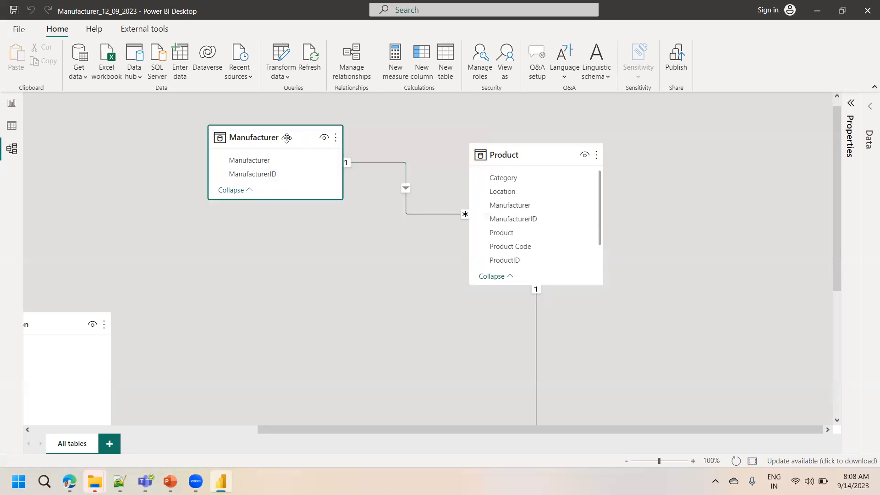
left_click(527, 156)
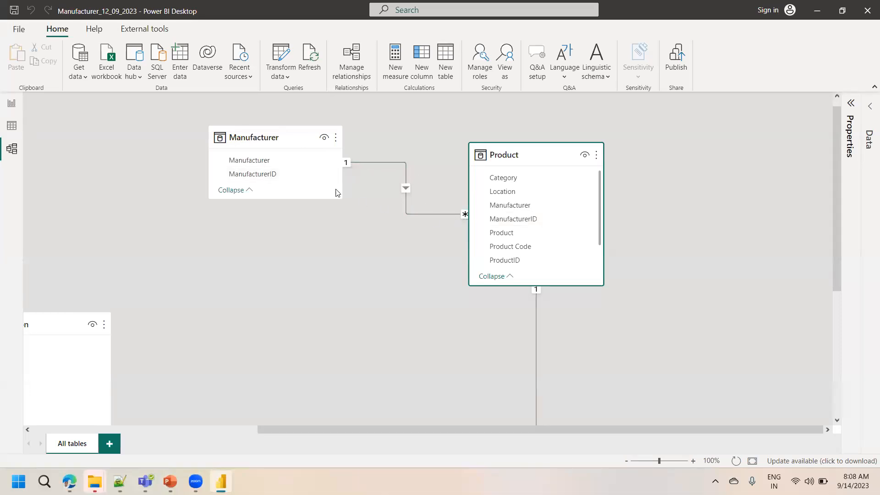
mouse_move(511, 156)
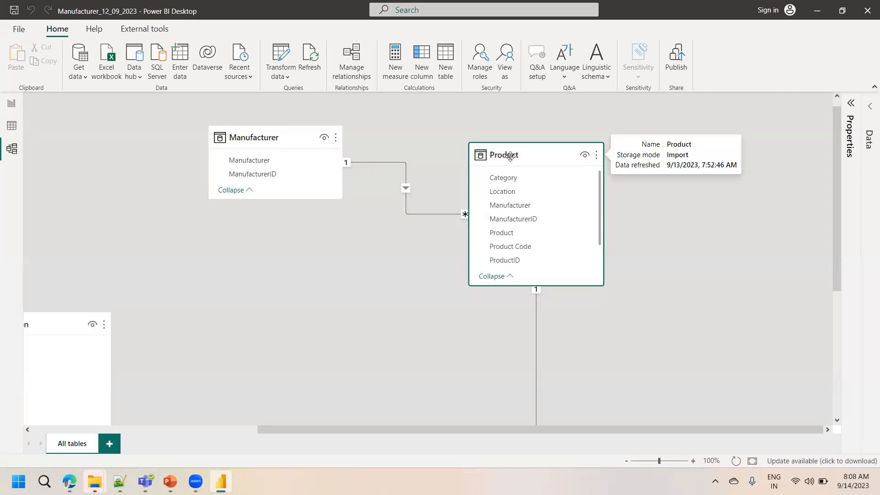
left_click_drag(836, 170, 830, 245)
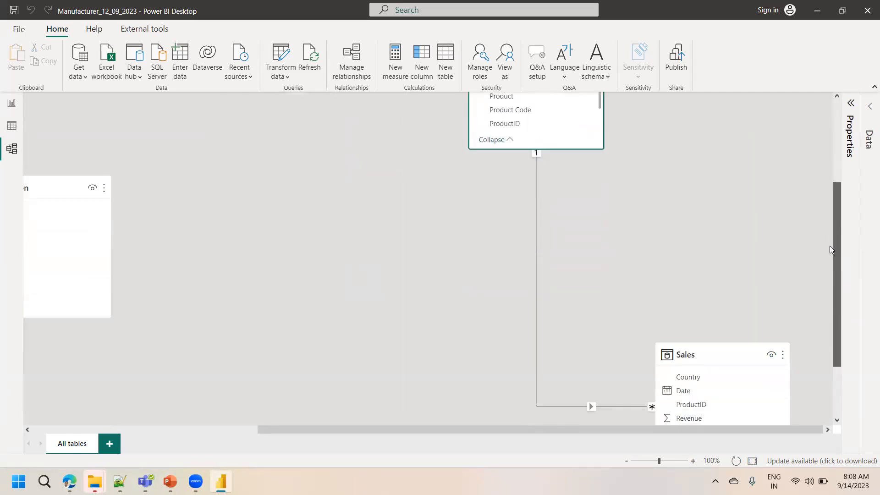
left_click_drag(701, 354, 719, 210)
left_click_drag(835, 234, 836, 194)
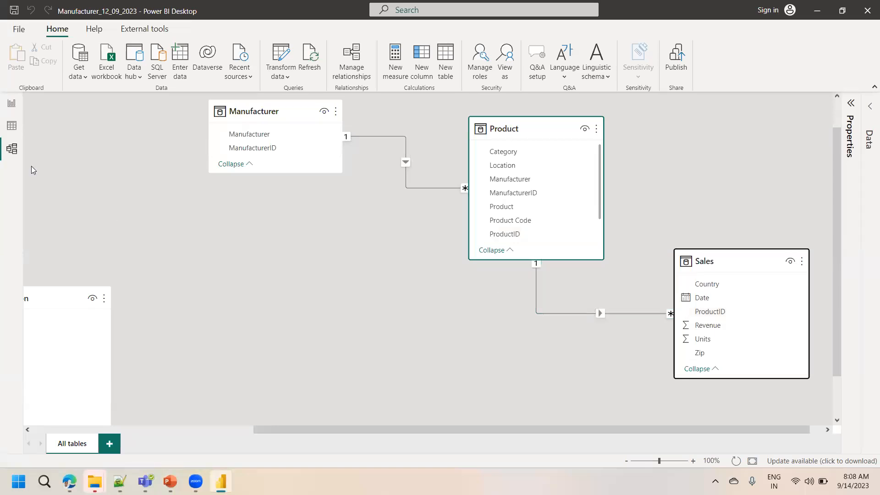
Sort the Product table ascending by ProductID in Data view
left_click(13, 128)
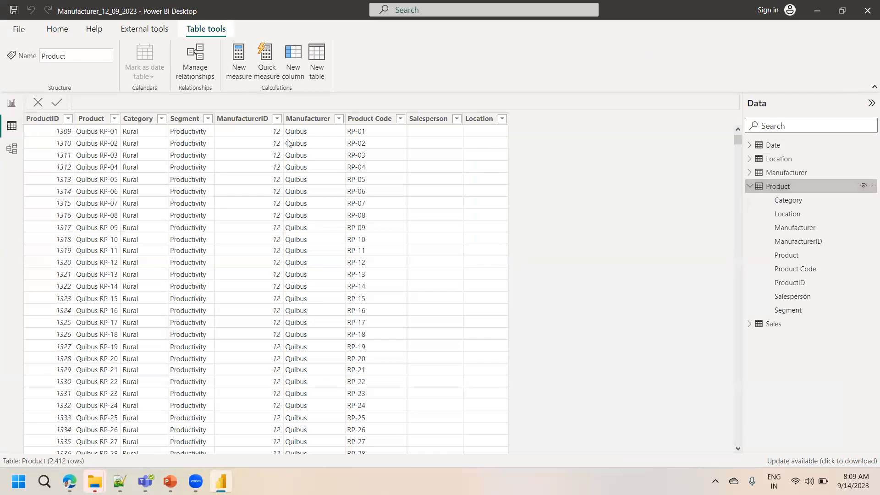
left_click(68, 120)
left_click(127, 124)
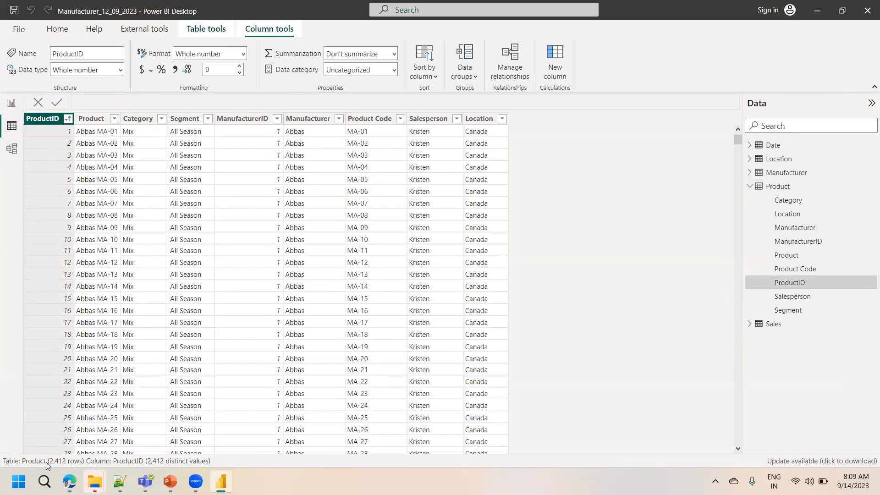
Sort the Sales table ascending by ProductID
left_click(781, 326)
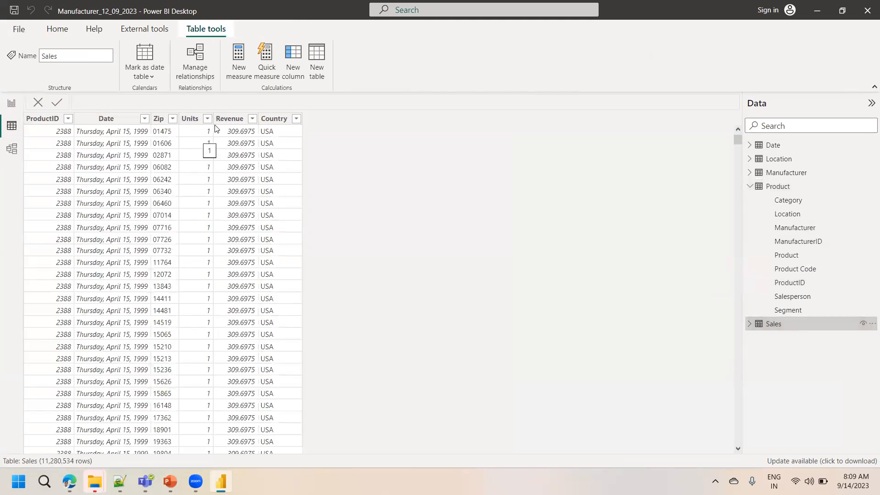
left_click(68, 119)
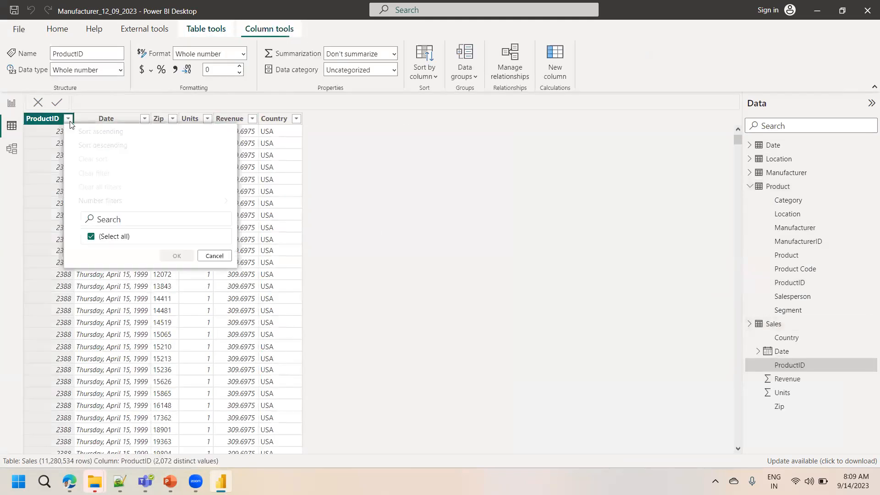
left_click(94, 132)
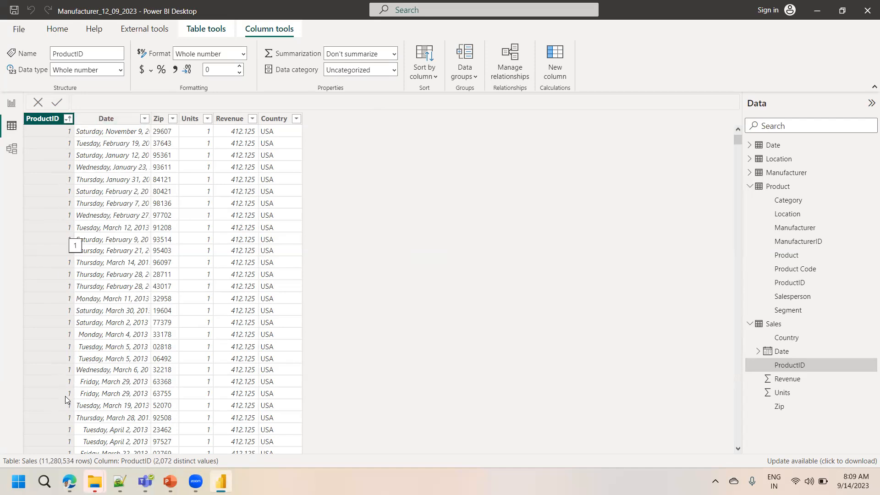
Reposition the Location and Date tables next to the Manufacturer table in the model diagram
left_click(11, 151)
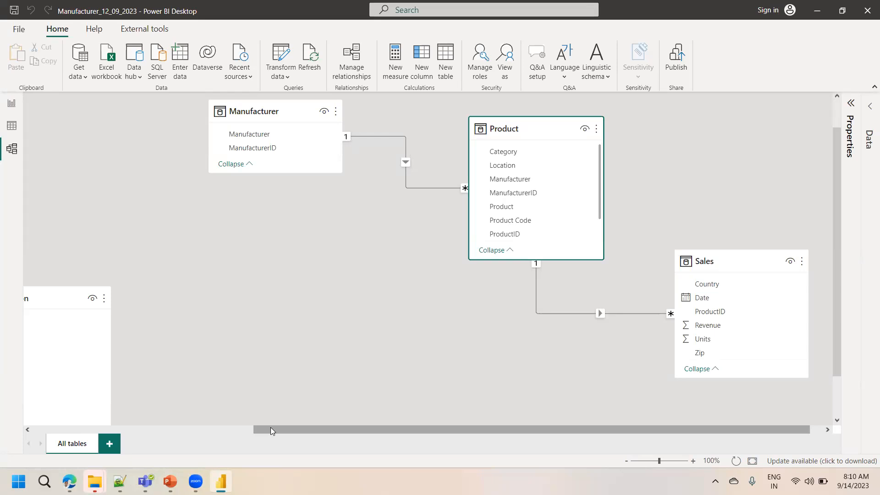
left_click_drag(267, 427, 42, 414)
left_click_drag(334, 298, 380, 124)
left_click_drag(119, 299, 552, 298)
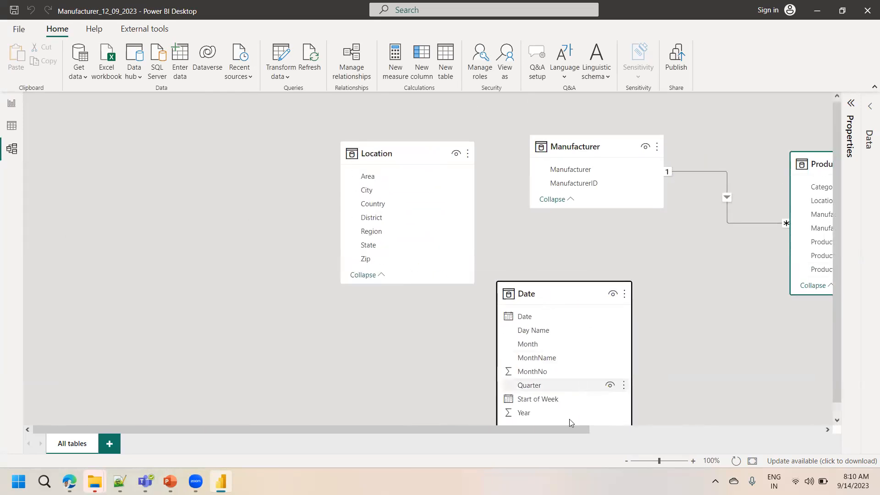
left_click(723, 431)
left_click_drag(497, 430, 400, 424)
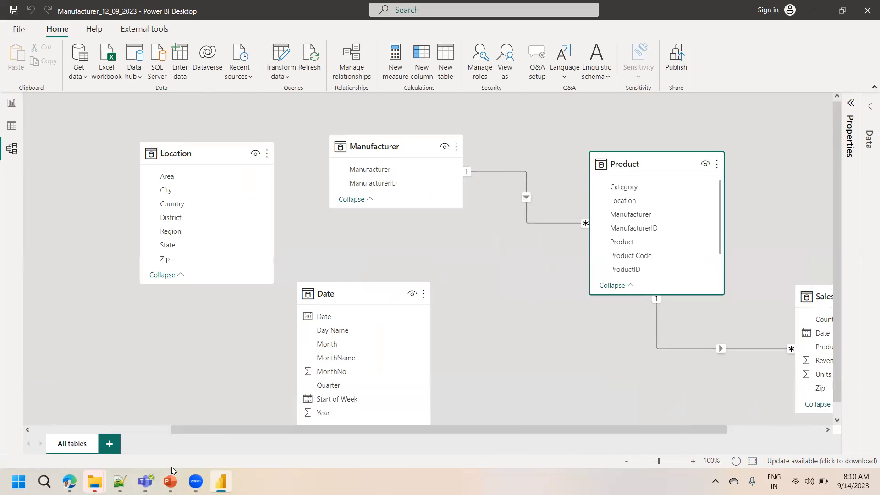
Switch to the PowerPoint slide on phases in building a Power BI Desktop file, then return to Power BI
mouse_move(170, 480)
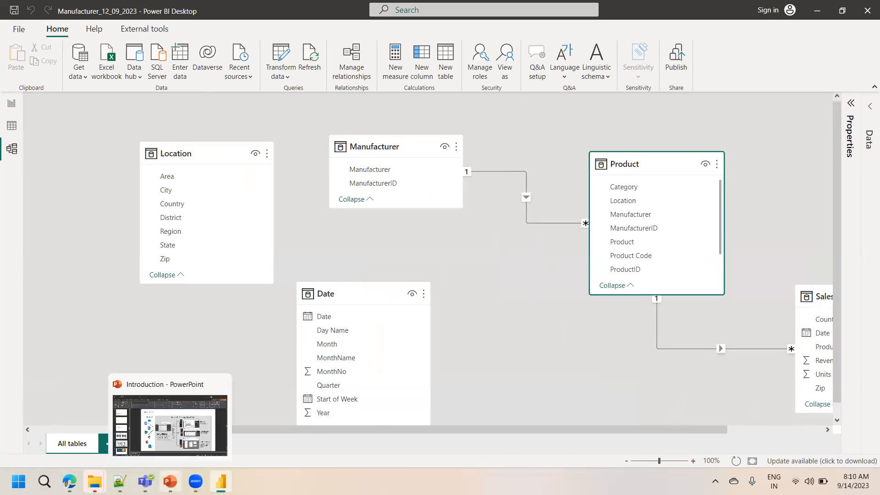
left_click(170, 425)
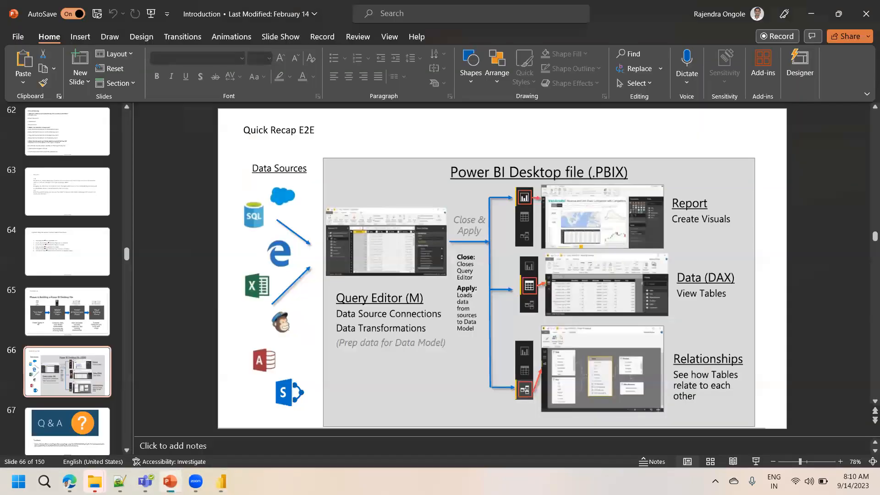
left_click(73, 308)
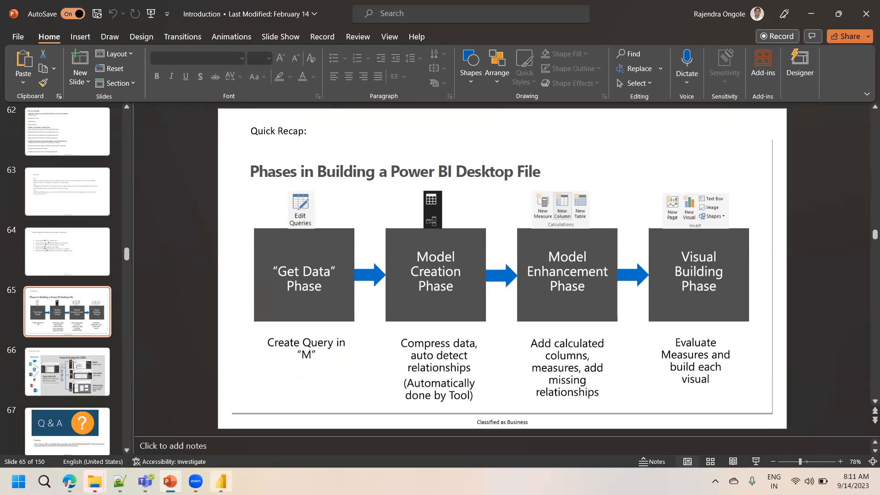
left_click(221, 481)
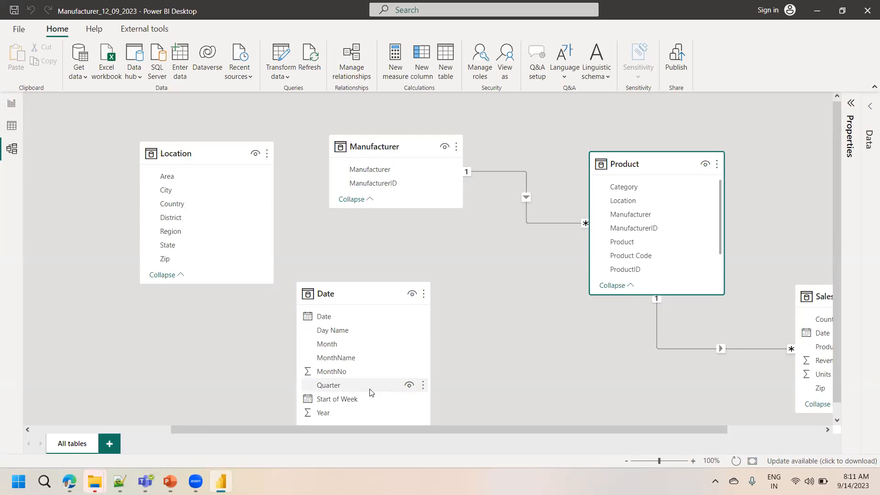
Move the Sales table directly below the Product table in the model diagram
left_click_drag(533, 430, 575, 435)
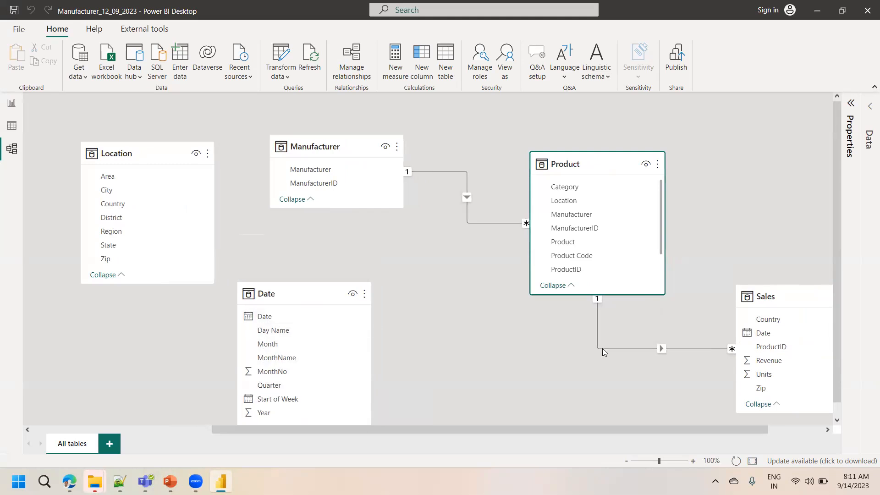
left_click_drag(807, 300, 662, 338)
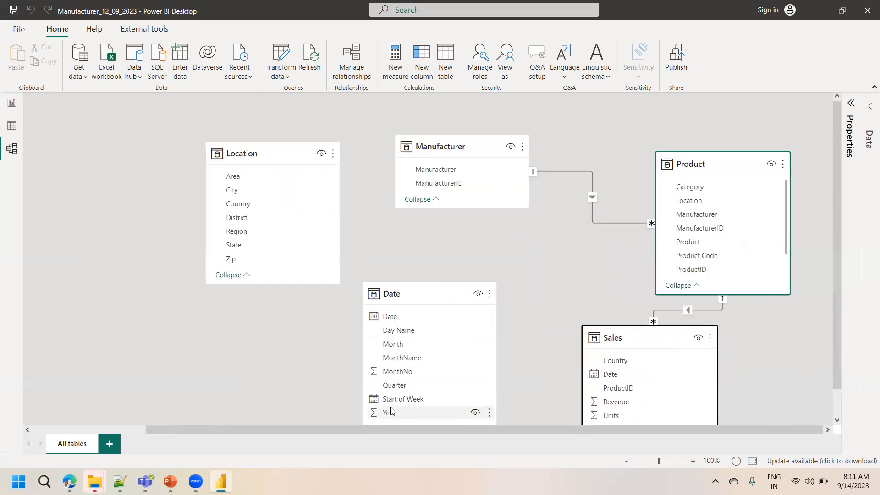
left_click(390, 319)
left_click(391, 401)
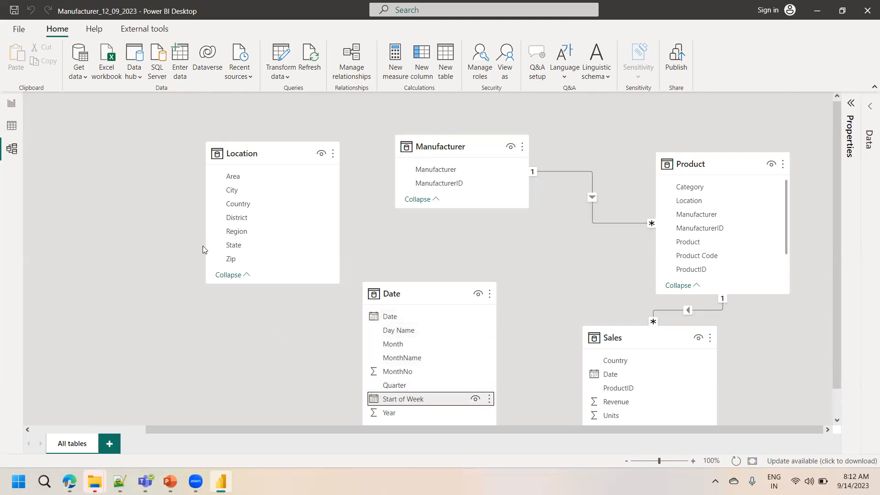
Inspect the Date table's Date and Start of Week columns in Data view
left_click(15, 129)
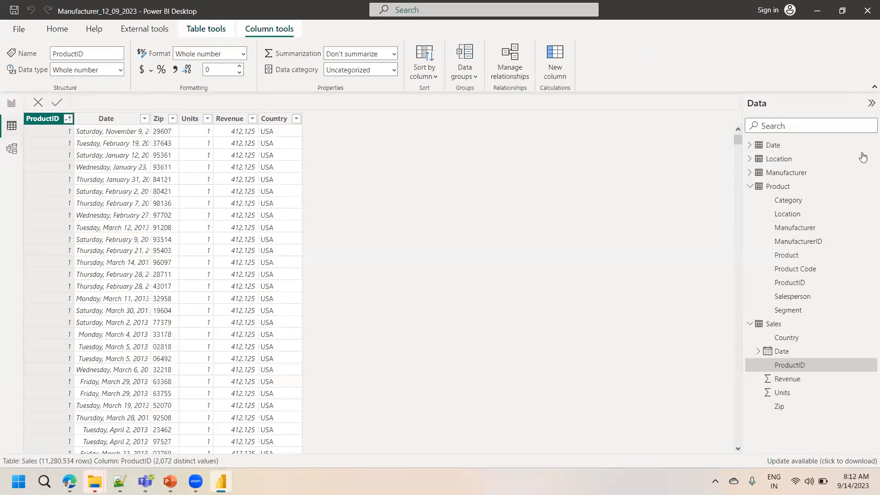
left_click(796, 146)
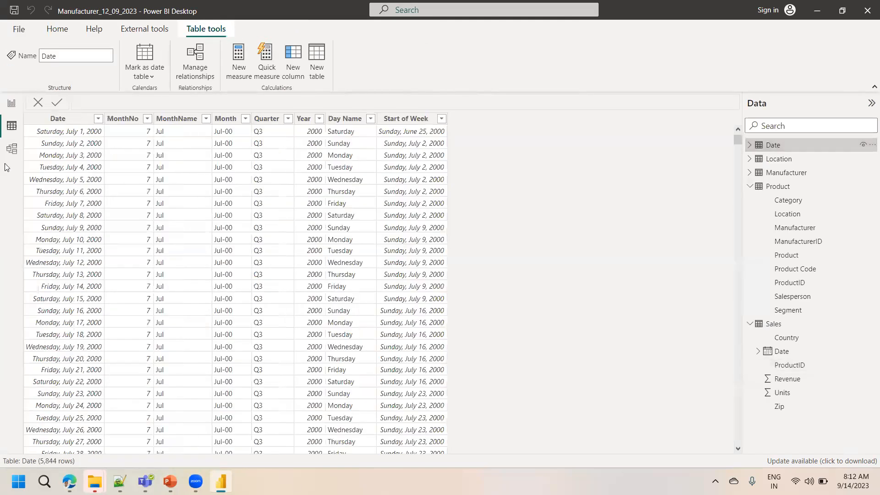
left_click(57, 121)
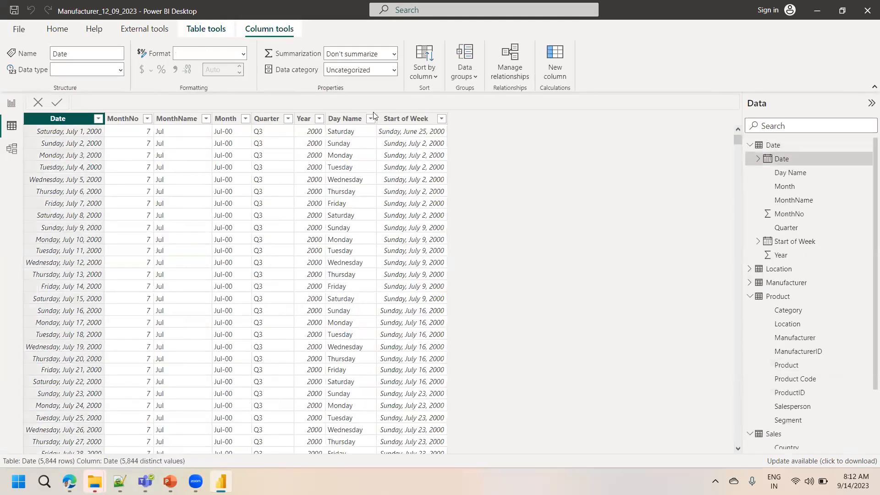
left_click(403, 120)
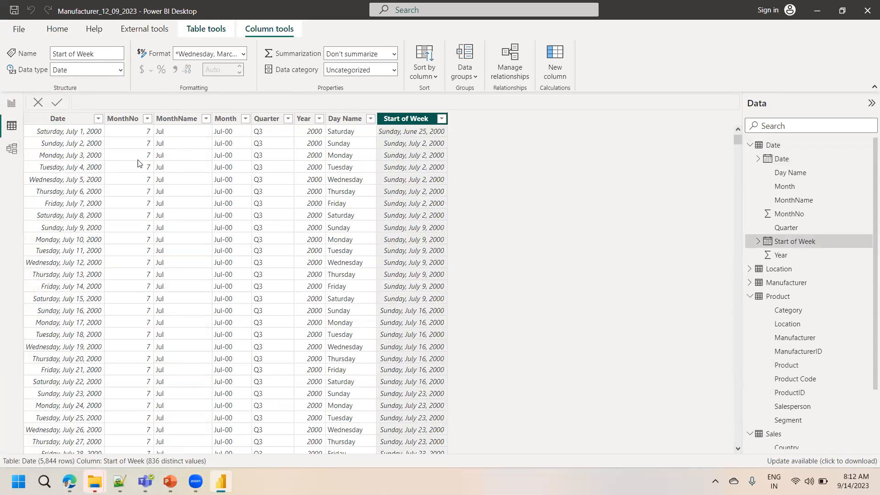
Relate the Date table's Date column to the Sales table's Date column in the model diagram
left_click(11, 151)
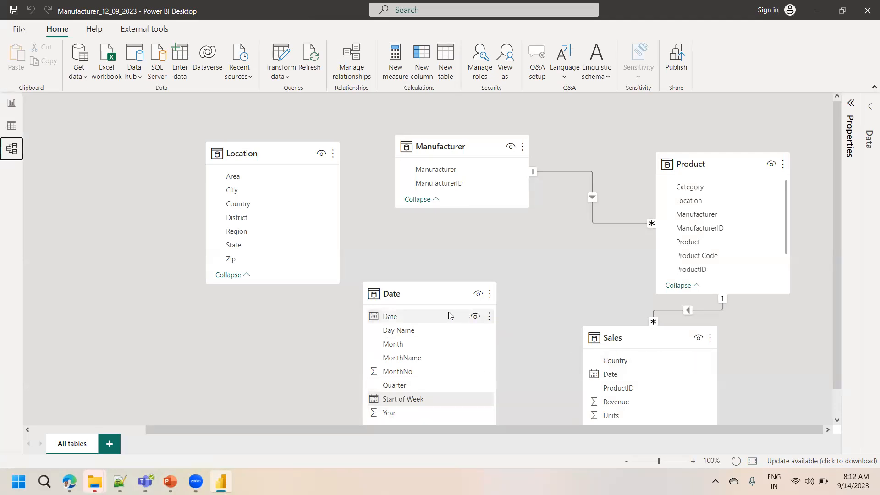
left_click_drag(414, 314, 457, 308)
left_click_drag(423, 306, 618, 373)
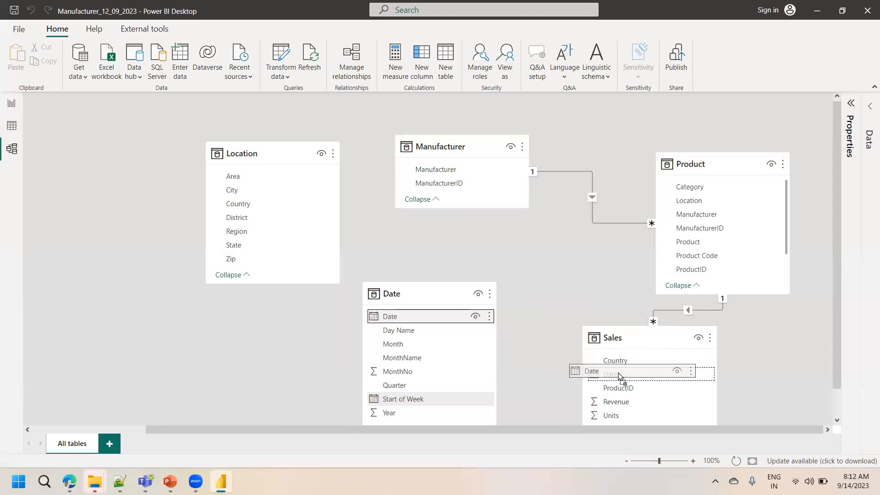
left_click_drag(618, 372, 626, 374)
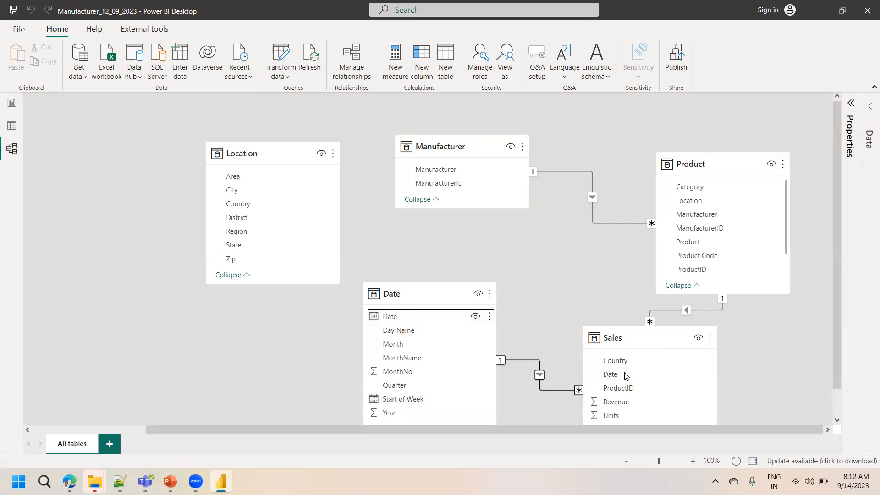
Delete the relationship between the Date and Sales tables
right_click(534, 361)
left_click(549, 364)
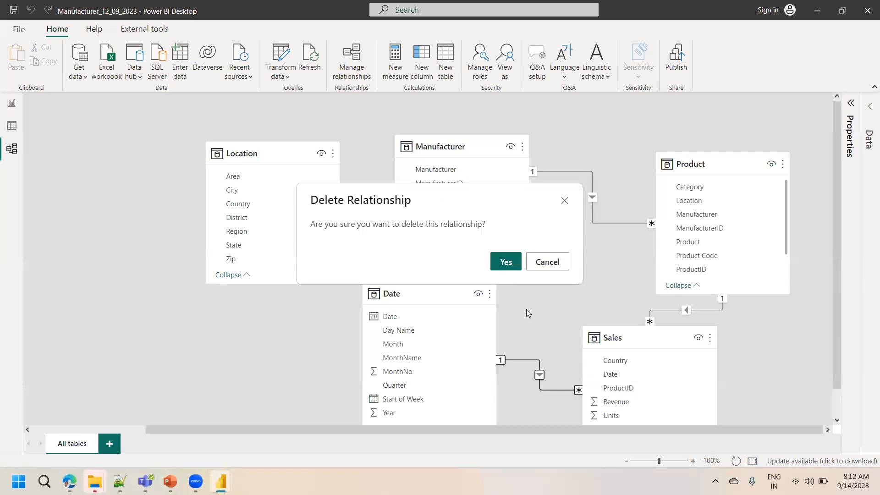
left_click(506, 259)
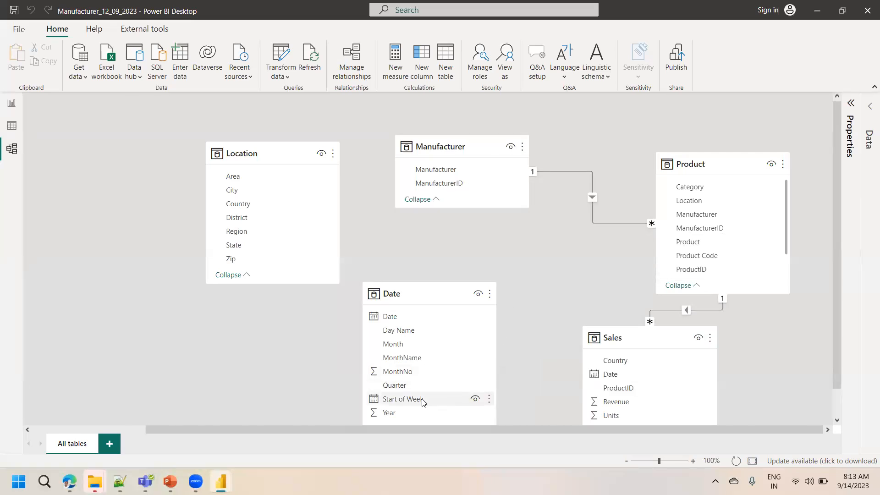
Try linking Start of Week to Sales Date, cancel it, and relate the Date table's Date column to Sales Date instead
left_click_drag(420, 402, 620, 378)
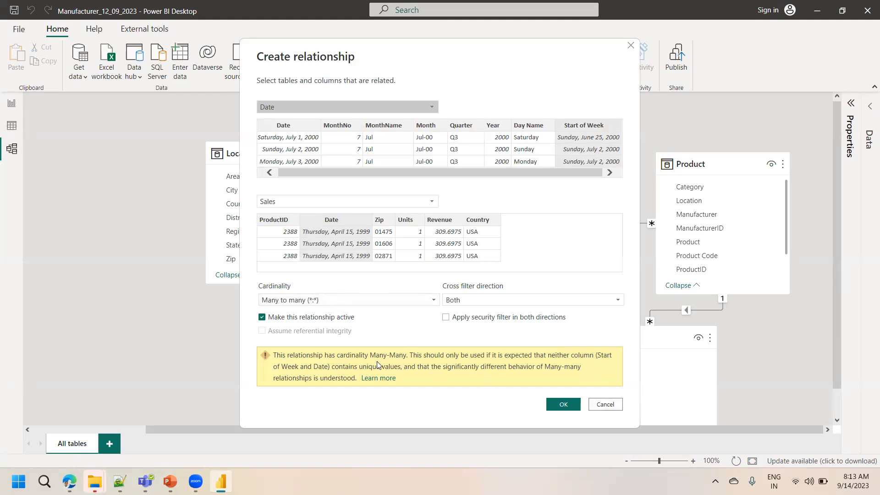
left_click(603, 405)
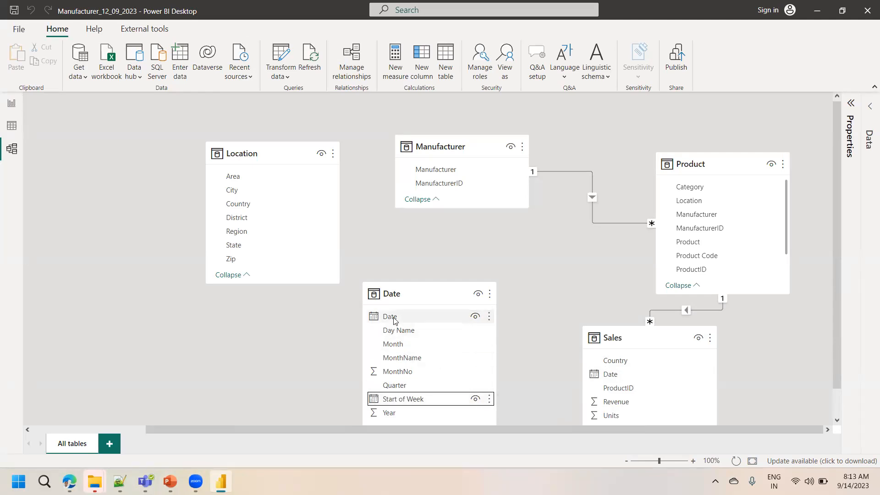
left_click_drag(394, 320, 614, 376)
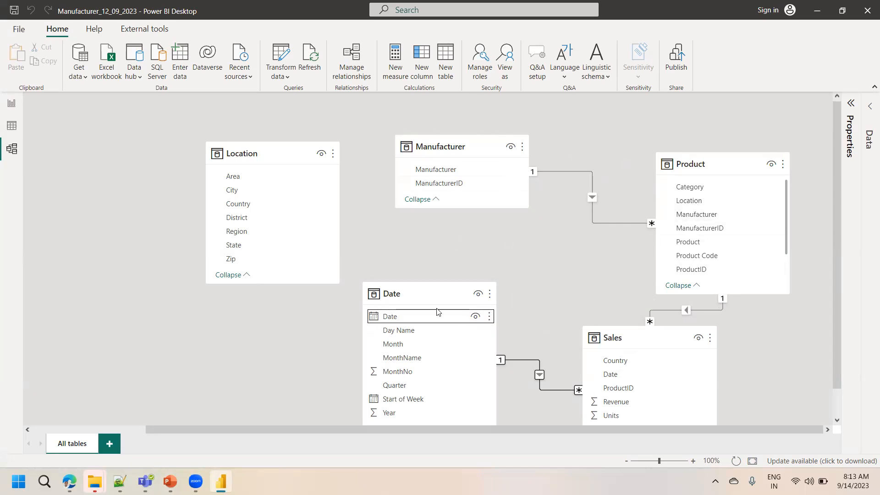
Rearrange the diagram: move Location leftward, Date lower, and Sales up into the middle
left_click_drag(270, 156, 179, 149)
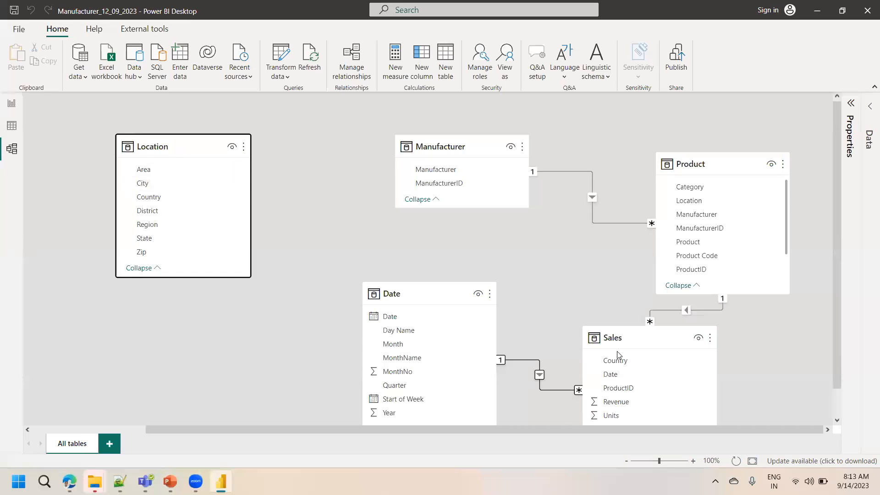
left_click_drag(835, 304, 836, 322)
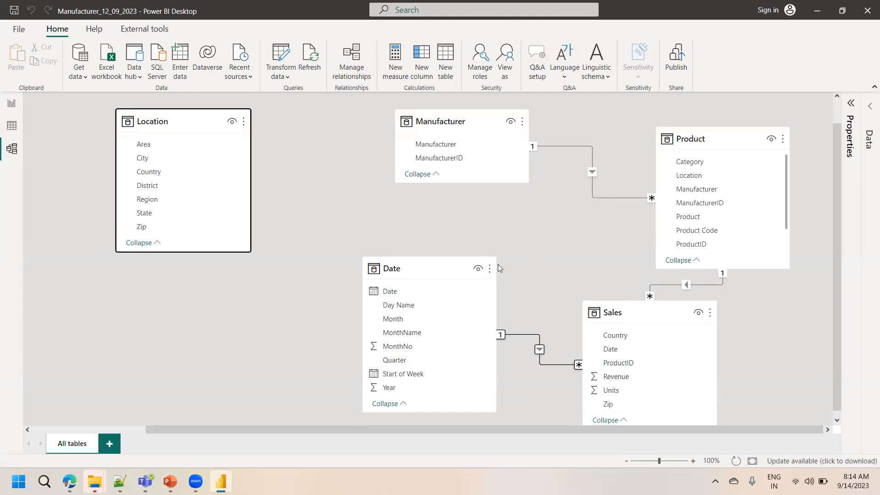
left_click_drag(436, 263, 432, 404)
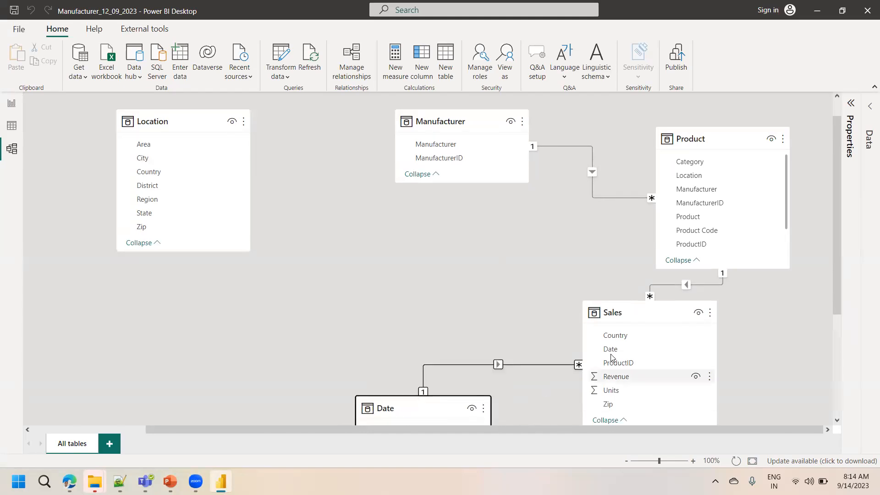
left_click_drag(610, 313, 381, 232)
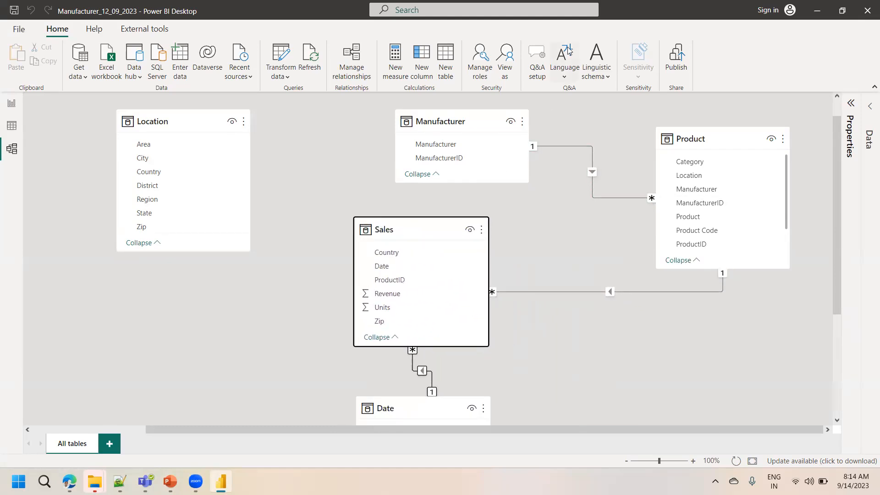
Try to relate the Location table's Country column to the Sales table's Country column, then cancel
left_click(147, 229)
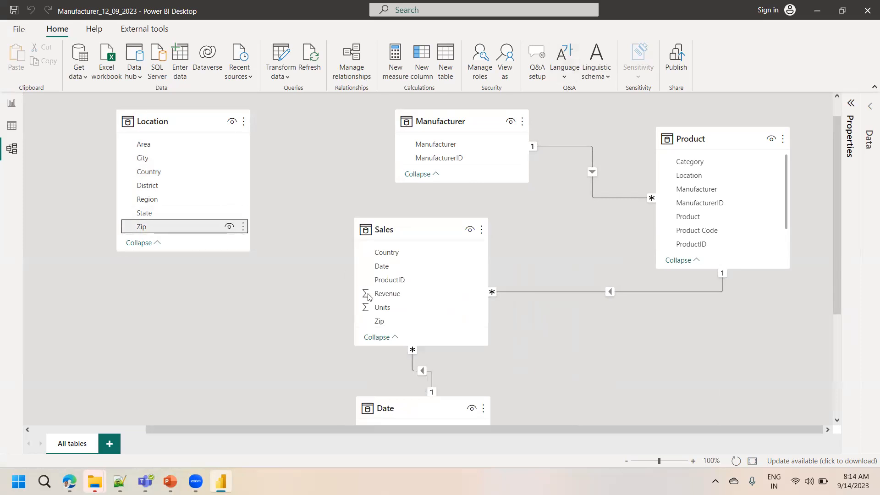
left_click(153, 173)
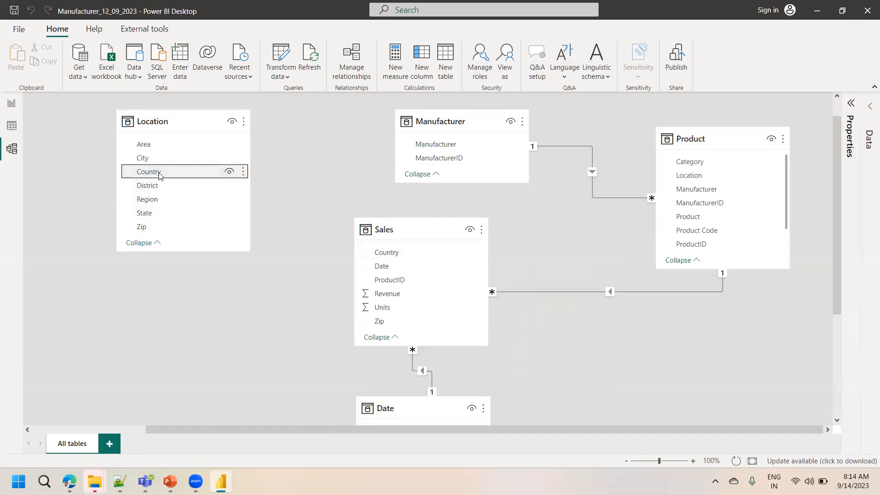
left_click_drag(159, 175, 400, 255)
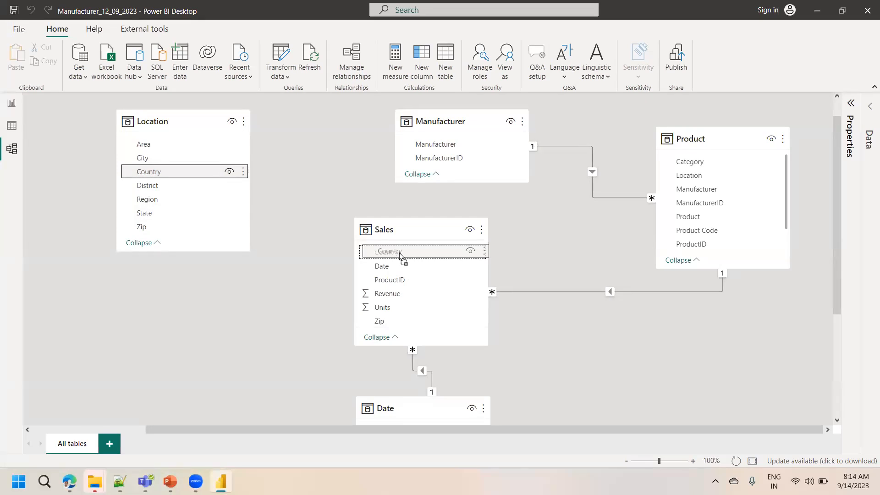
mouse_move(400, 252)
left_mouse_down()
mouse_move(397, 271)
mouse_move(399, 254)
left_mouse_up()
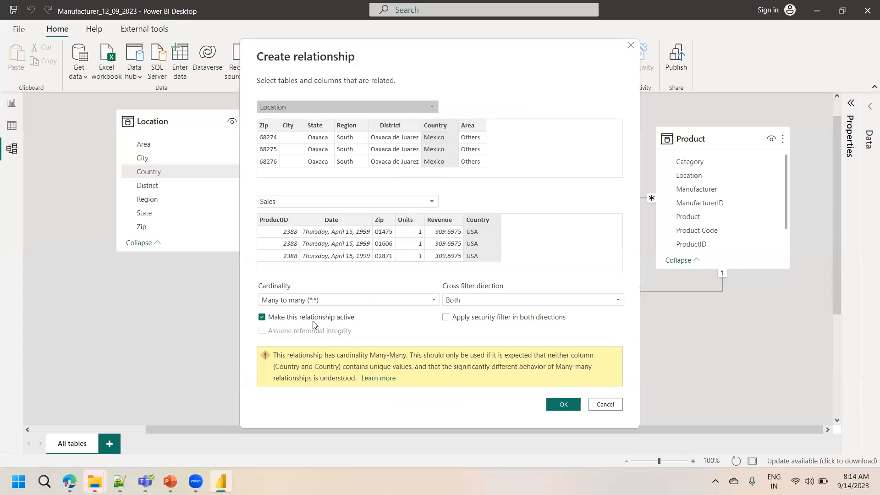
left_click(605, 405)
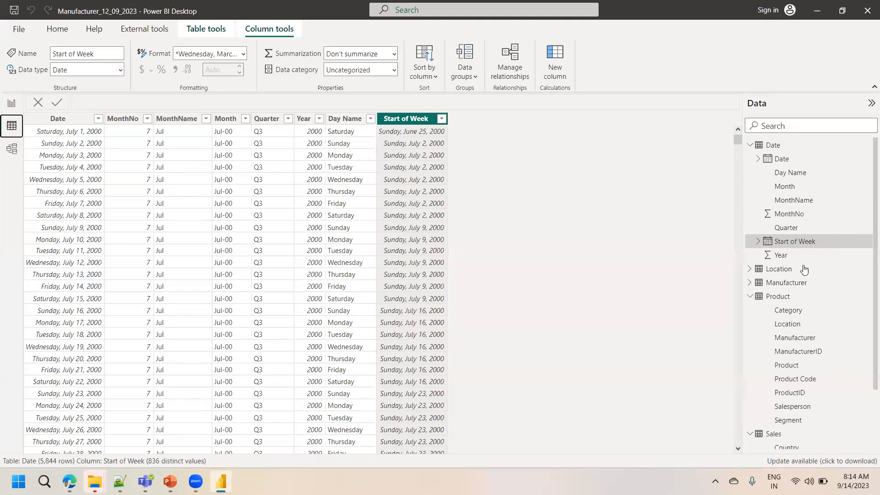
View the Location table, then filter the Sales table's Country column to show only Mexico
left_click(800, 270)
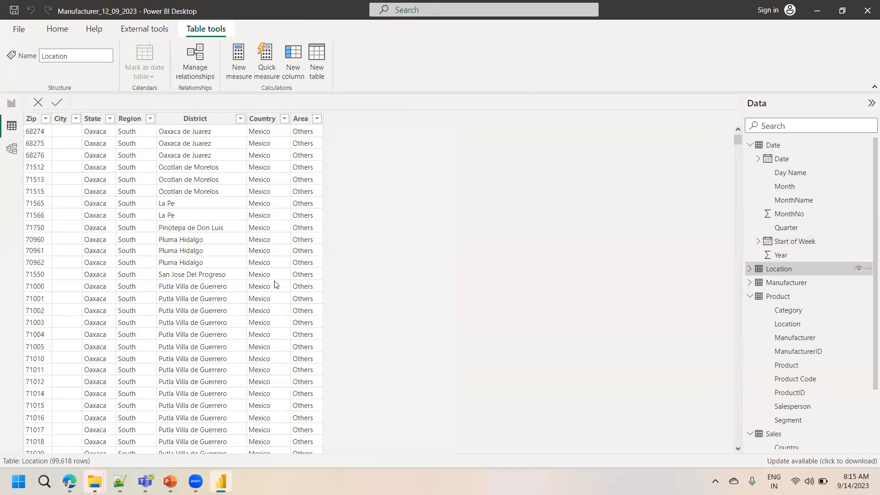
left_click(778, 436)
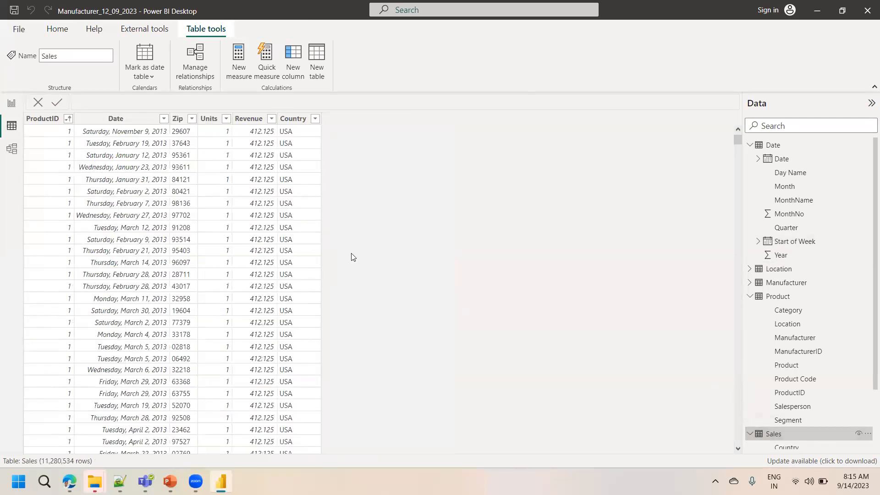
left_click(315, 119)
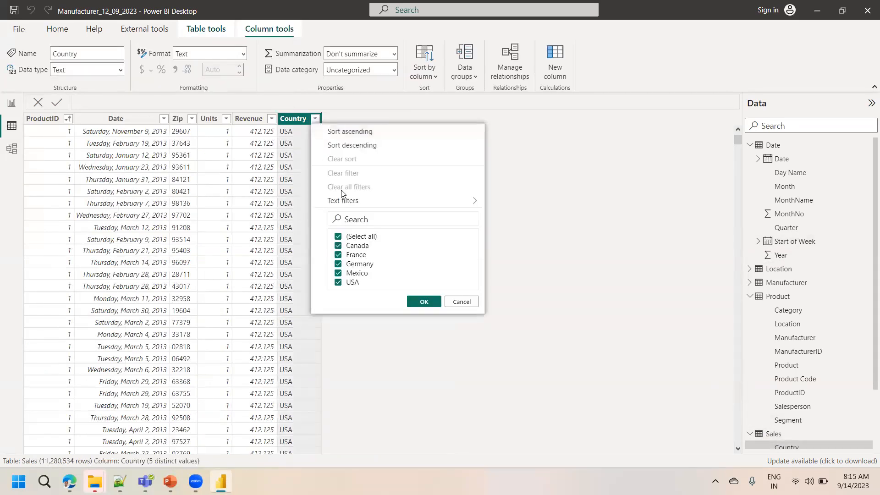
left_click(359, 237)
left_click(357, 273)
left_click(424, 302)
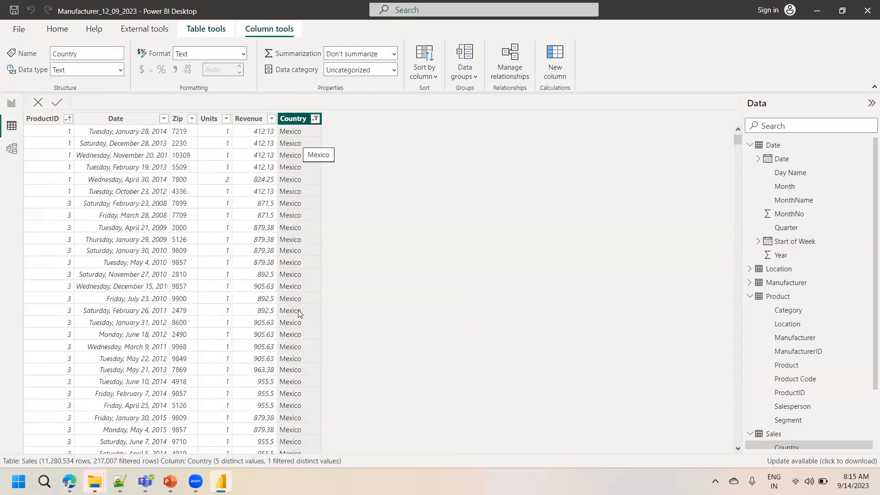
Try to relate the Location table's Zip column to the Sales table's Zip column, then cancel
left_click(11, 149)
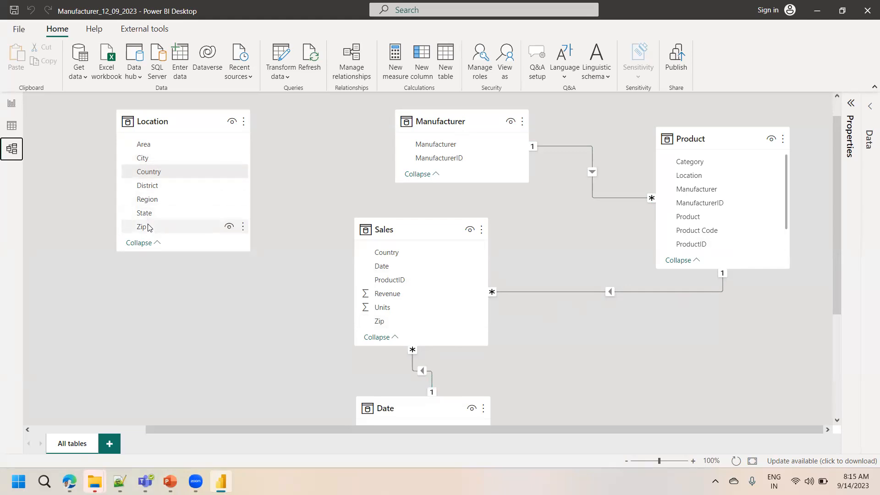
left_click_drag(148, 231, 385, 323)
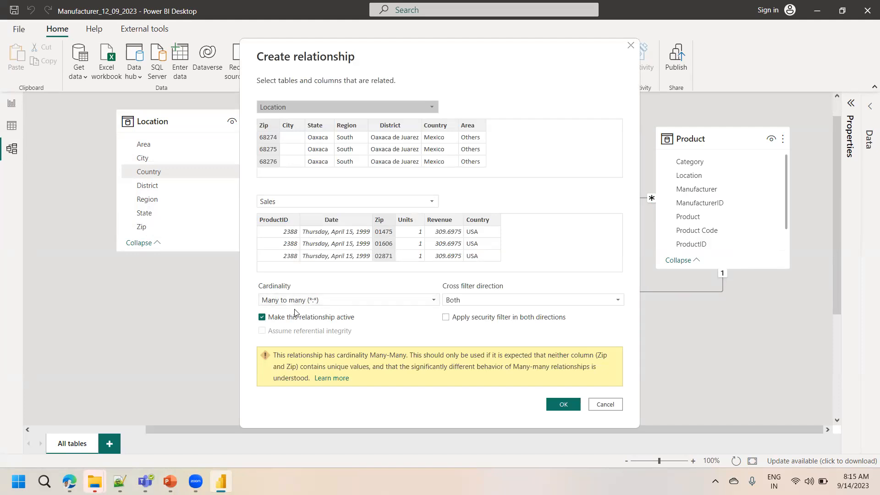
left_click(605, 405)
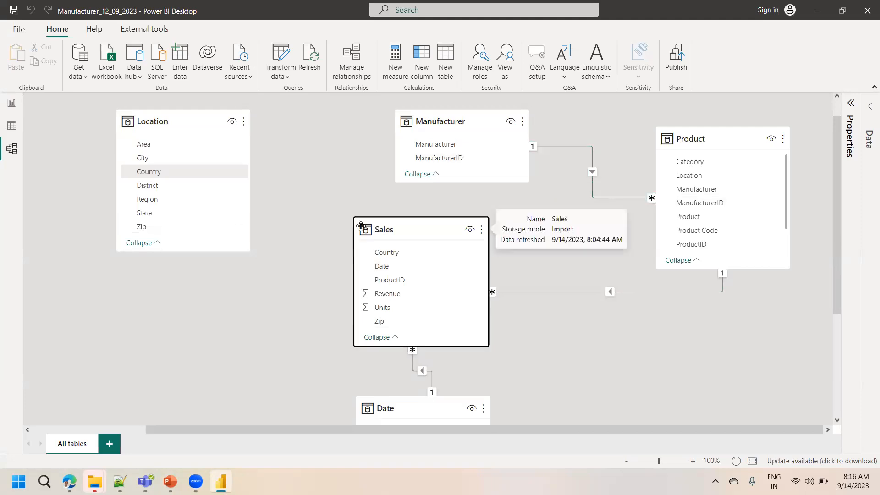
Move the Sales table up and left, between the Location and Date tables in the diagram
left_click_drag(361, 225, 300, 202)
left_click(296, 159)
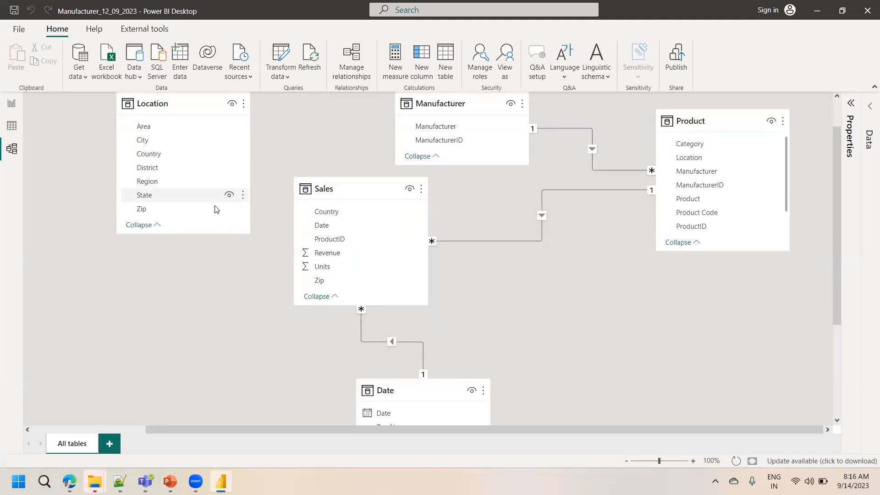
Delete the MonthName table visual from the report page
left_click(12, 103)
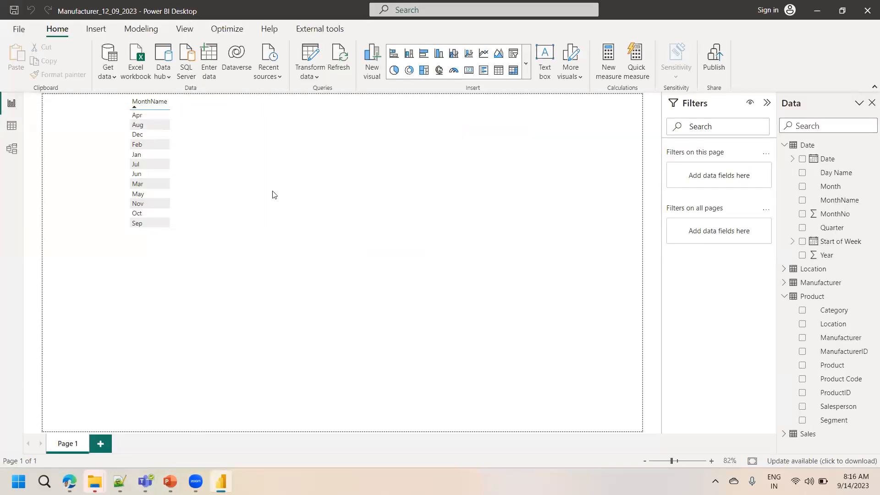
left_click(243, 191)
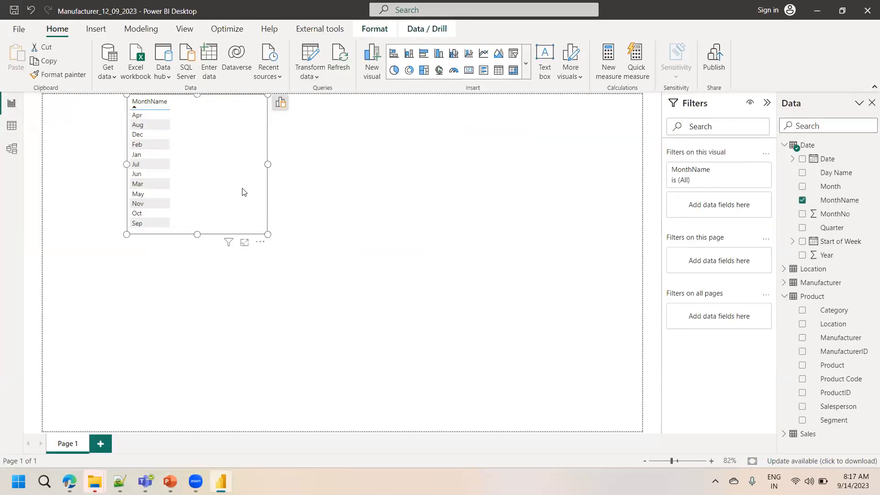
key("Delete")
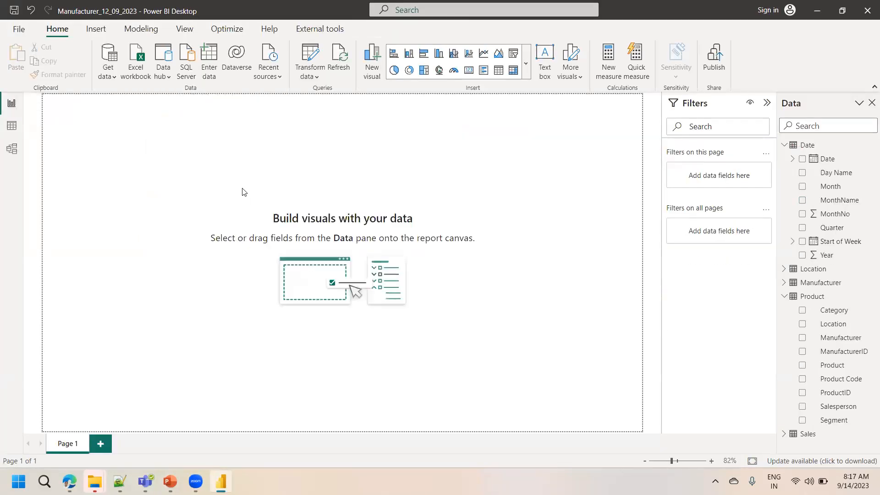
Insert a clustered bar chart and enlarge it to roughly 300 by 250 pixels on the canvas
left_click(394, 53)
left_click_drag(153, 181, 191, 218)
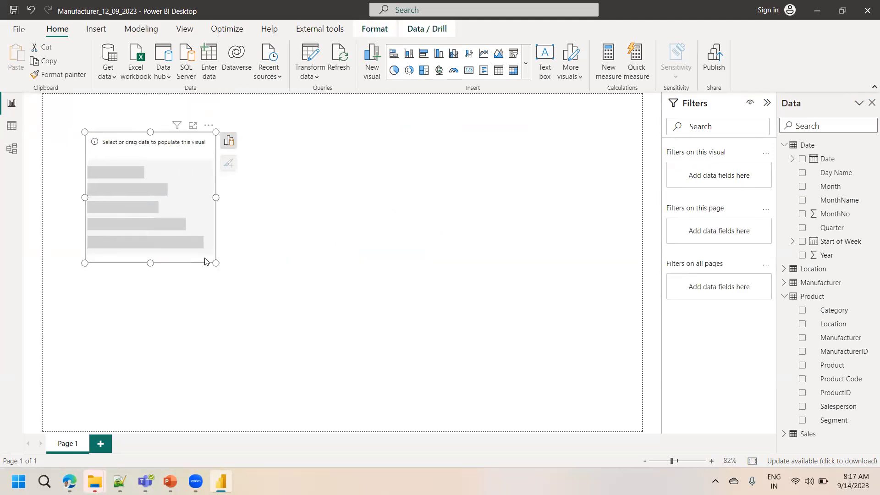
left_click_drag(215, 262, 348, 351)
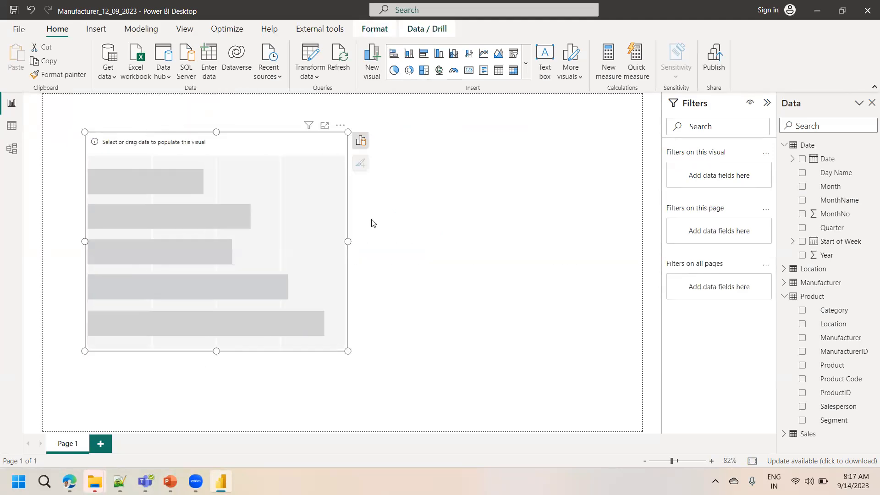
Set the bar chart's Y-axis to Location Country and its X-axis to Sales Revenue
left_click(360, 140)
left_click(426, 232)
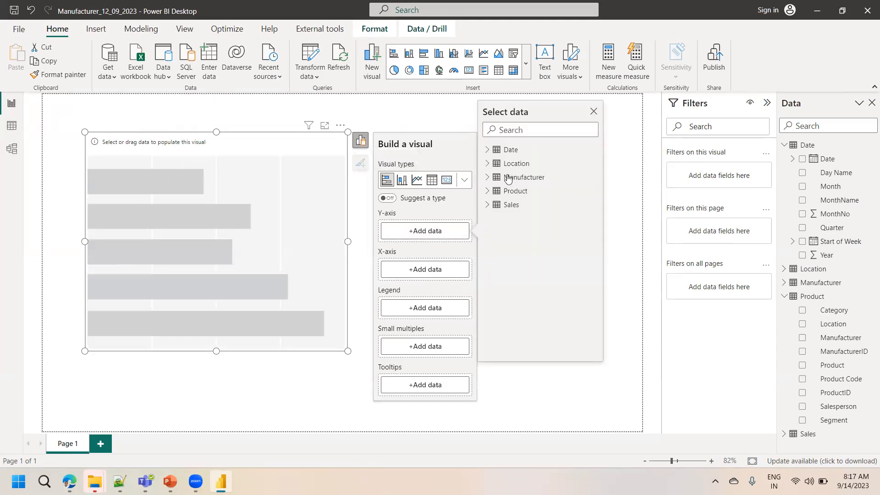
left_click(488, 164)
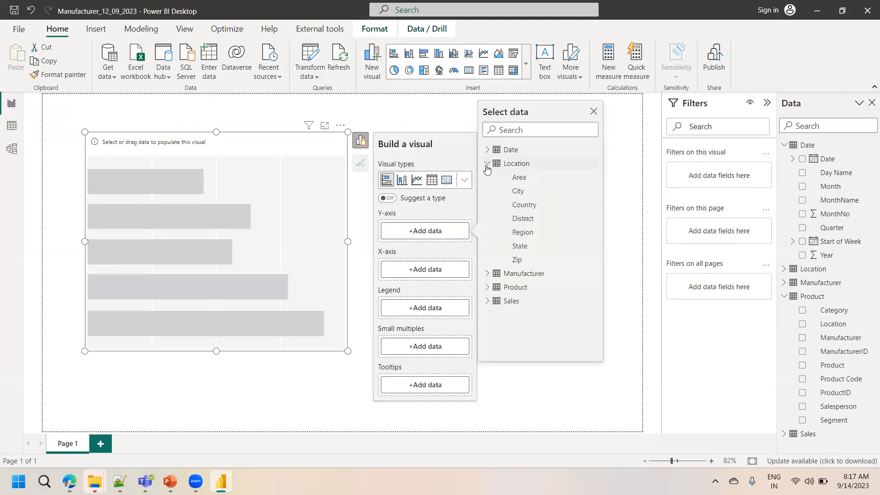
left_click(524, 205)
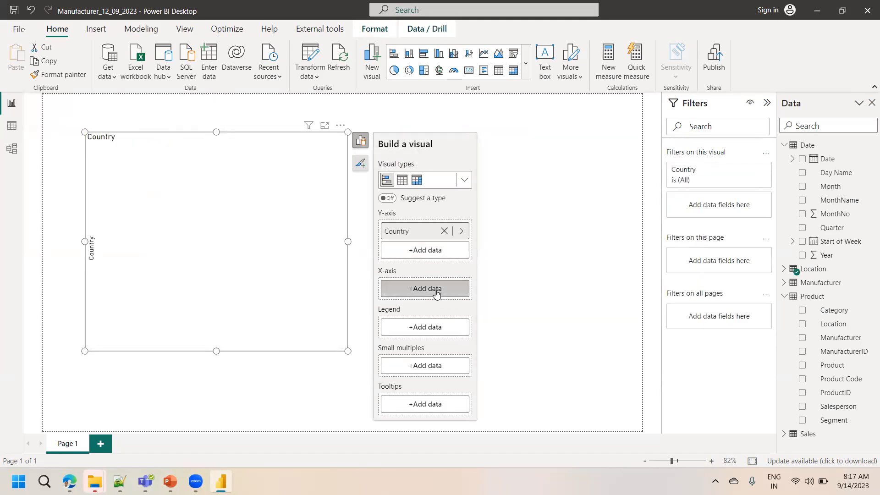
left_click(435, 290)
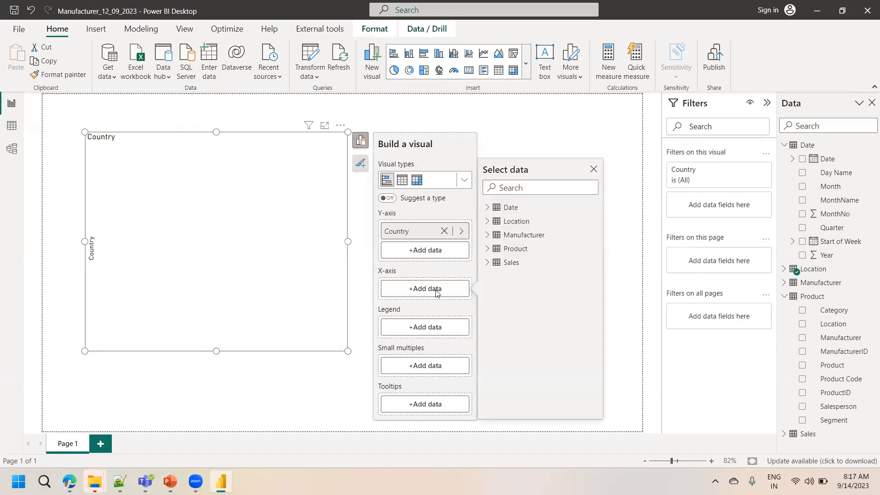
left_click(487, 263)
left_click(525, 316)
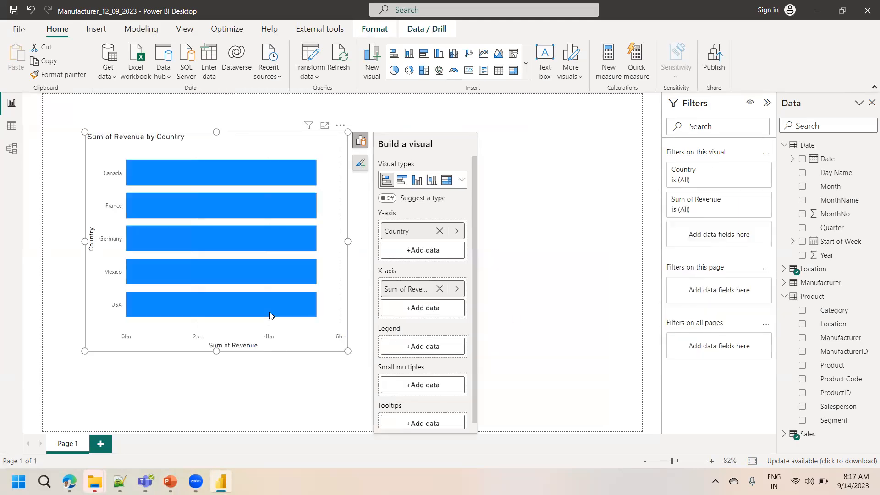
Move the bar chart slightly right and turn on its data labels
left_click_drag(270, 344, 335, 333)
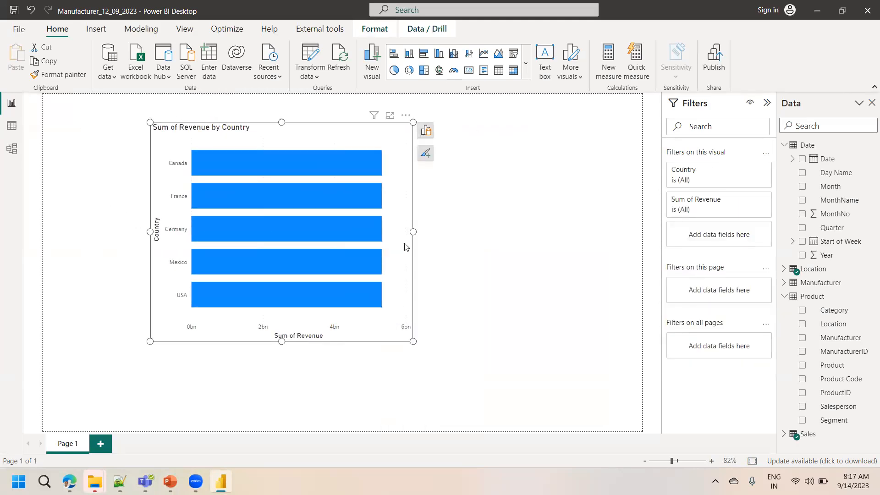
left_click(425, 158)
left_click(472, 238)
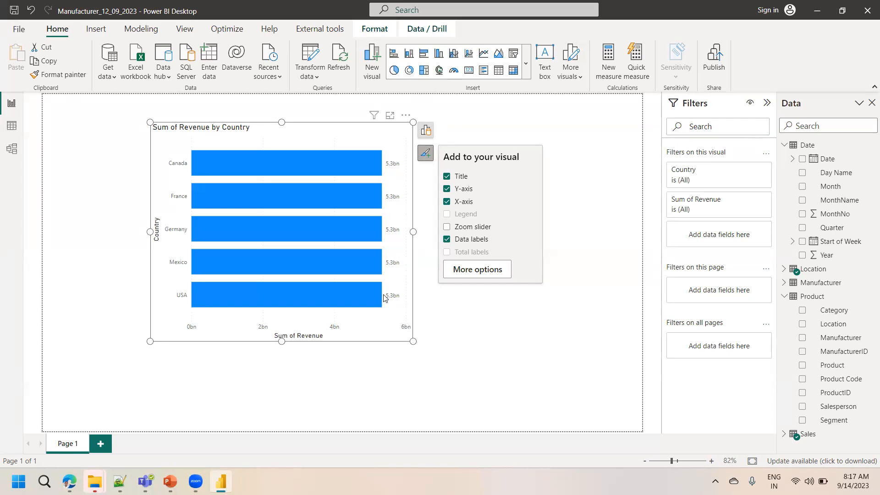
Replace the bar chart's Y-axis field with Product from the Product table
left_click(15, 154)
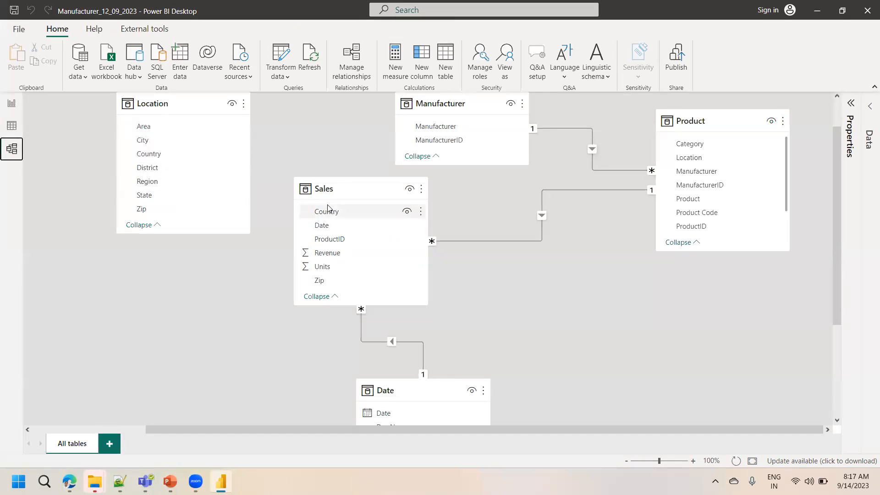
left_click(12, 109)
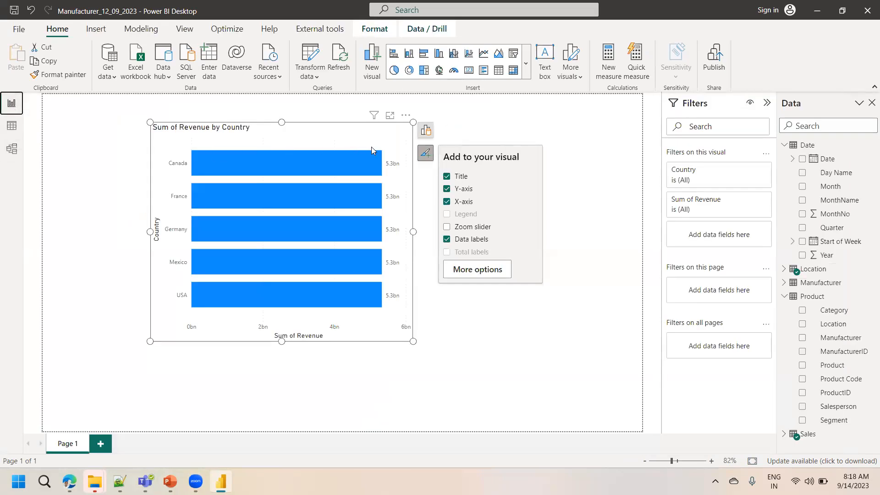
left_click(426, 131)
left_click(509, 221)
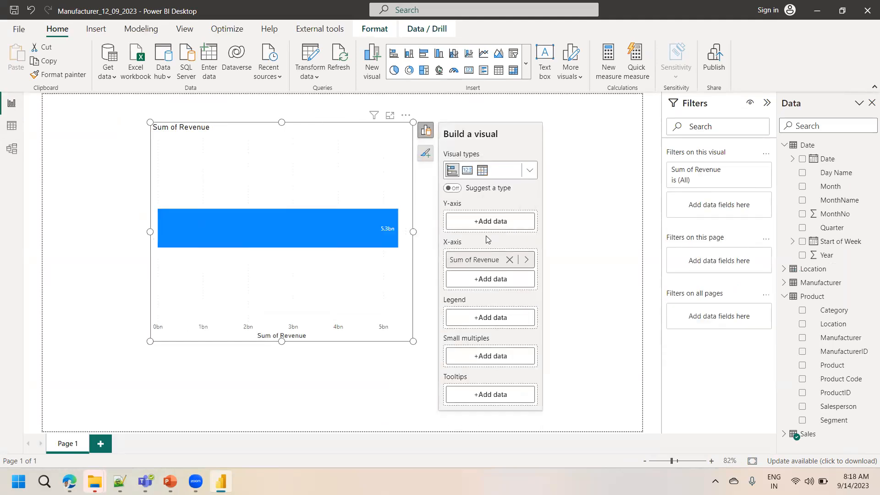
left_click(491, 224)
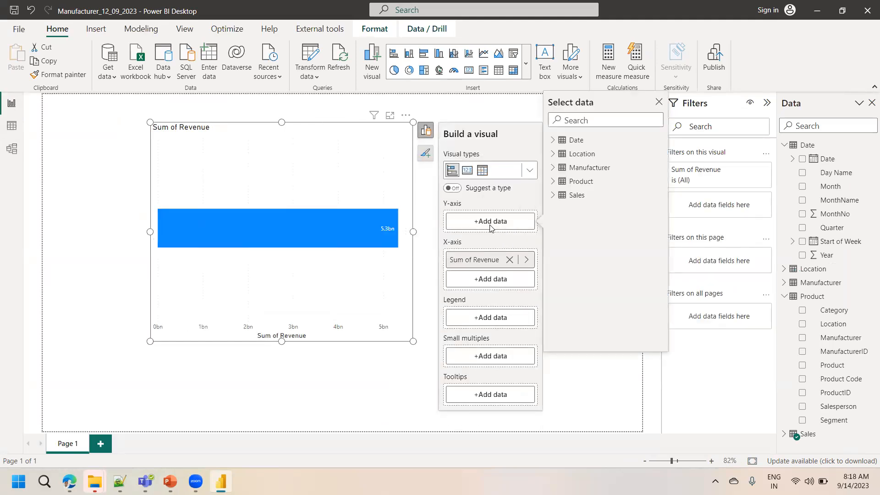
left_click(553, 181)
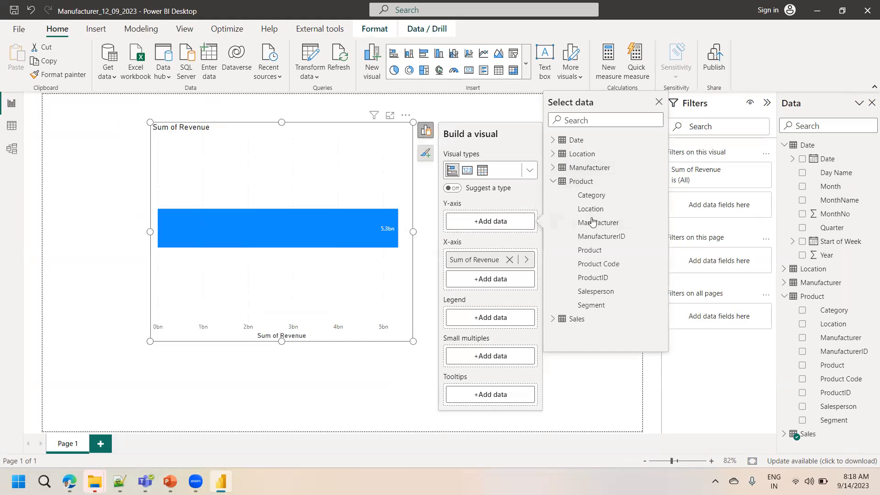
left_click(589, 250)
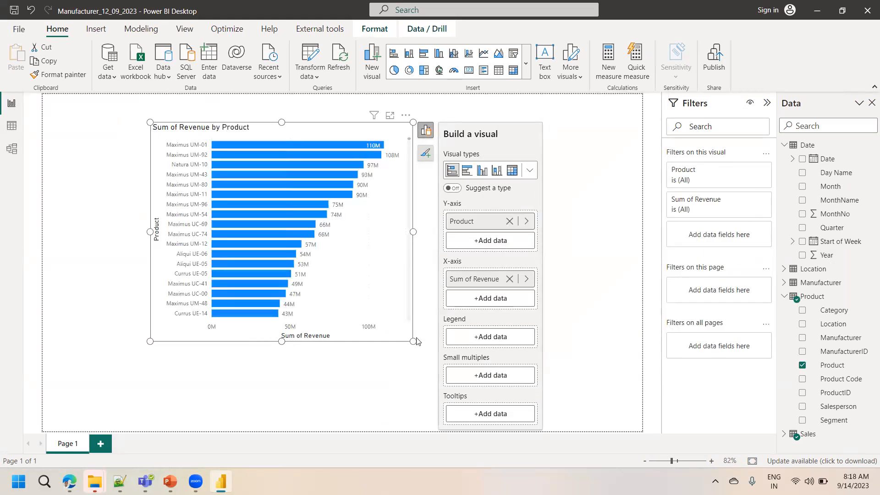
Enlarge the bar chart to fill most of the page's left half and move it left
left_click_drag(413, 340, 474, 413)
left_click_drag(372, 325, 296, 346)
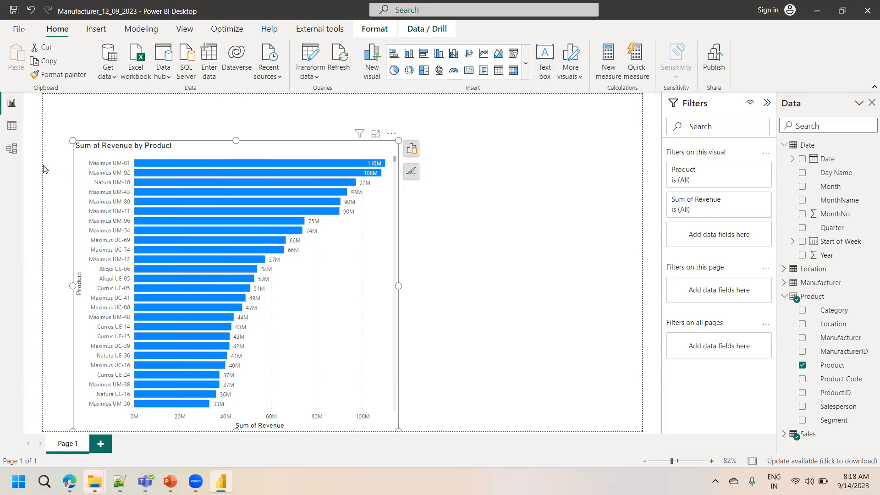
Rearrange the model diagram, moving Sales beside Product and Location lower down
left_click(16, 150)
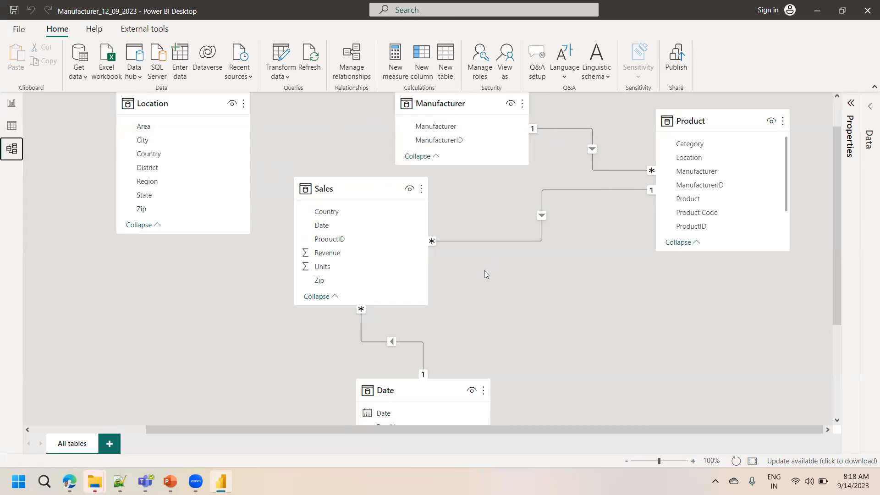
left_click_drag(346, 194, 546, 228)
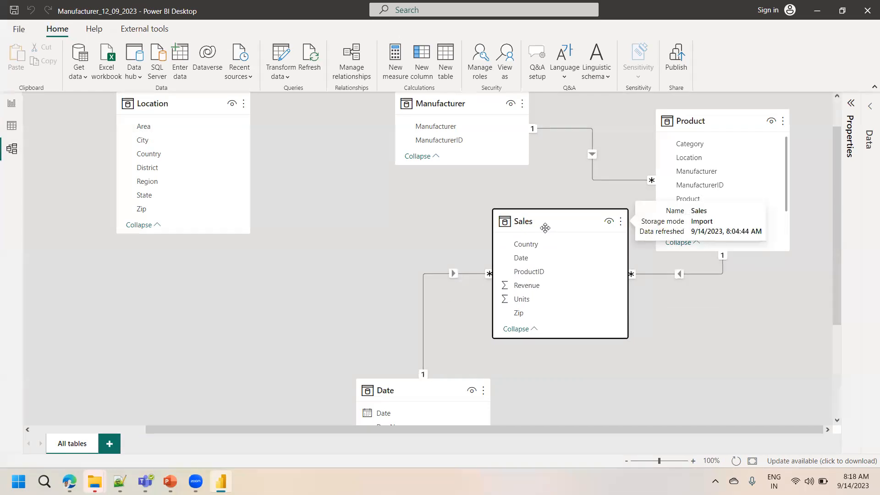
left_click_drag(165, 102, 144, 171)
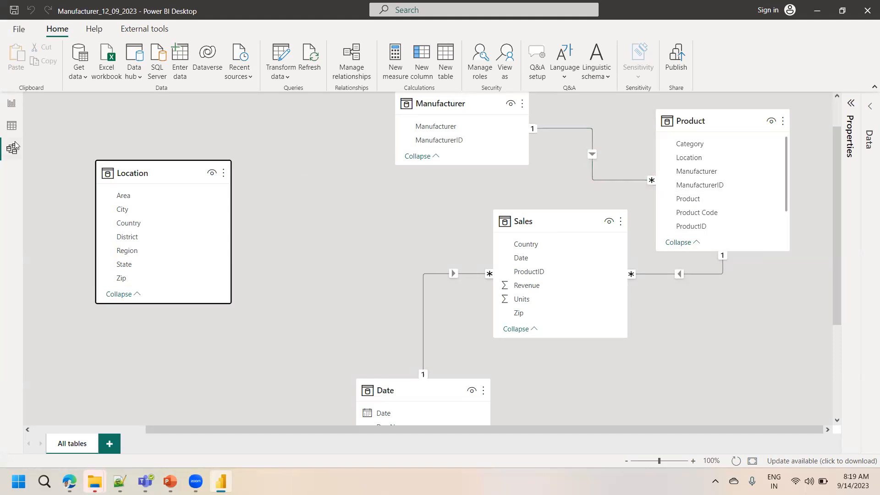
Add a new report page with a table of Manufacturer and ManufacturerID from the Manufacturer table
left_click(11, 108)
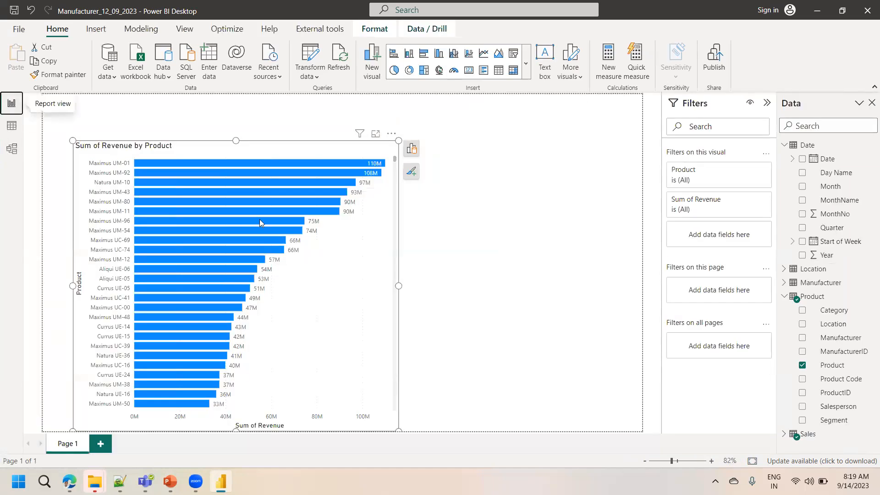
left_click(101, 444)
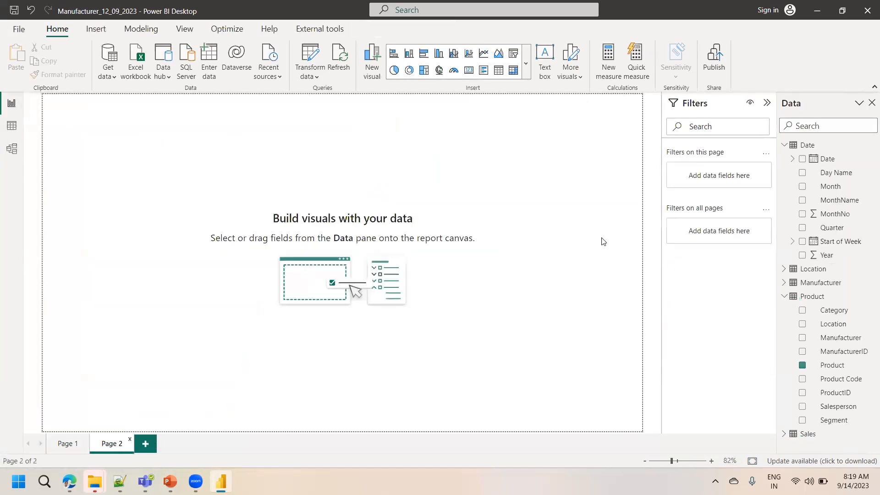
left_click(784, 282)
left_click_drag(837, 300, 177, 206)
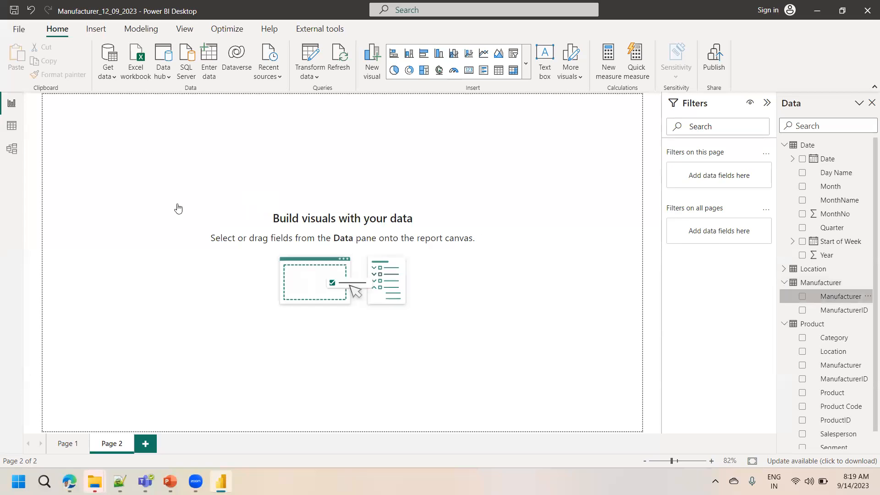
left_click(802, 311)
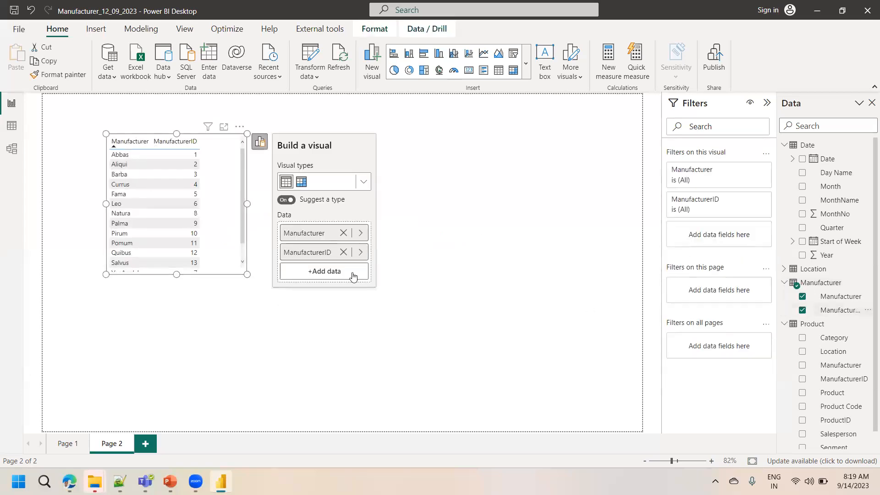
Lengthen the manufacturer table and move it to the page's left edge
left_click_drag(248, 274, 291, 409)
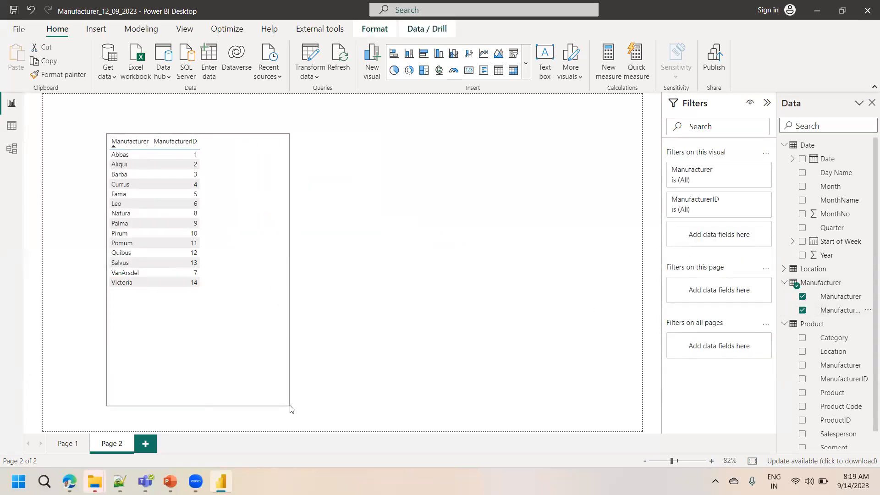
left_click_drag(277, 298, 197, 325)
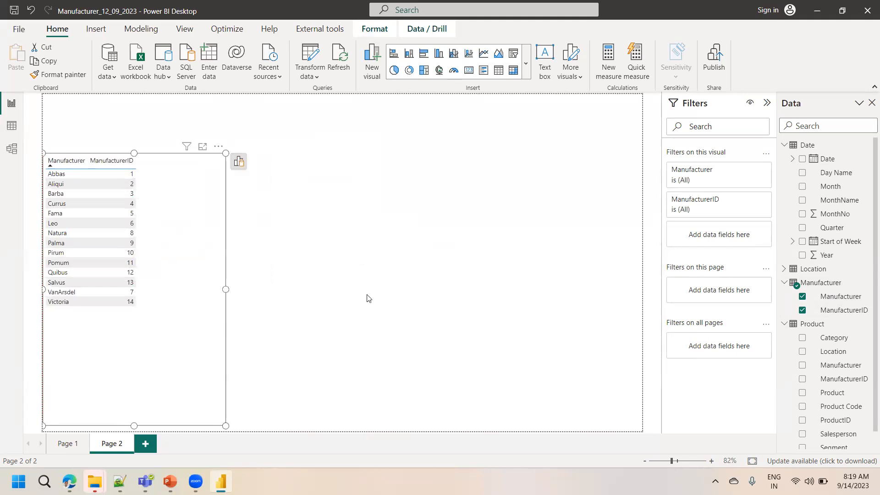
Insert a second table with the Product table's Manufacturer, ManufacturerID, Category and Product fields, widened to the page edge
left_click(536, 216)
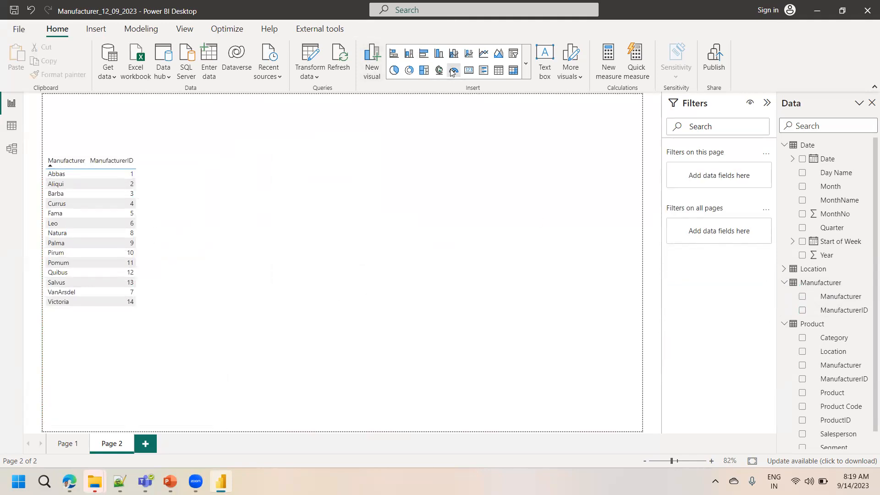
left_click(499, 71)
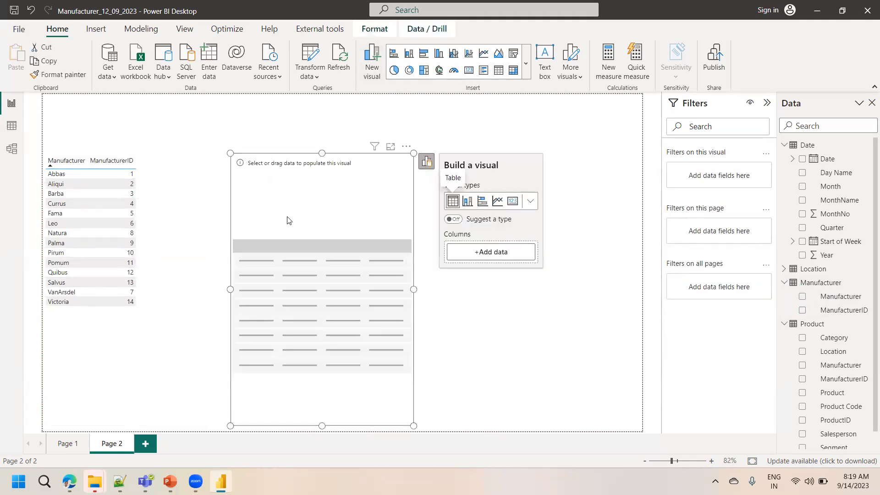
left_click_drag(289, 219, 387, 220)
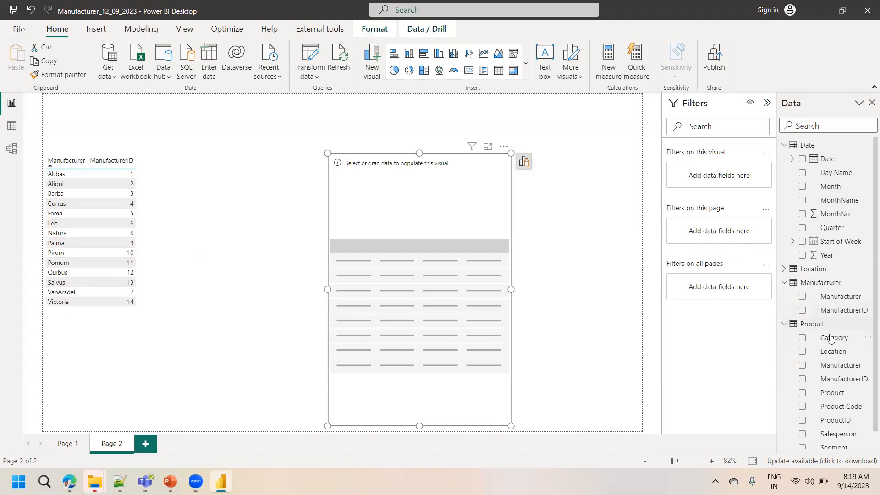
scroll(868, 328, "down", 1)
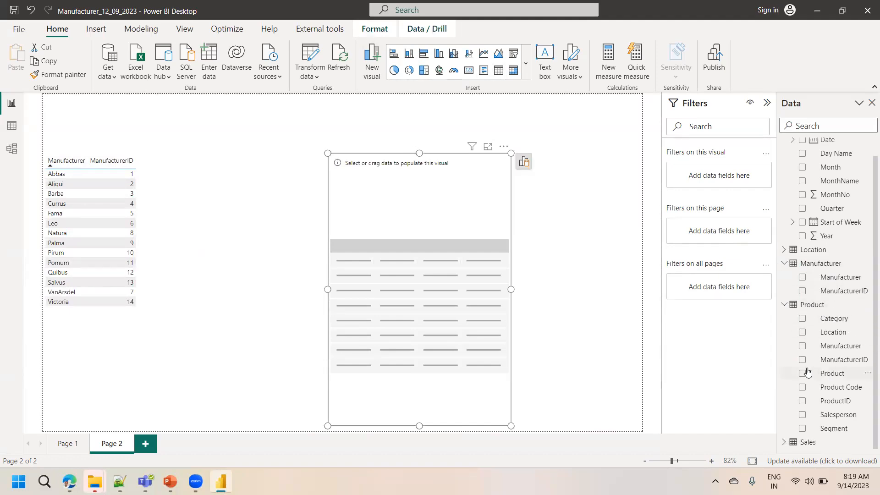
left_click(803, 347)
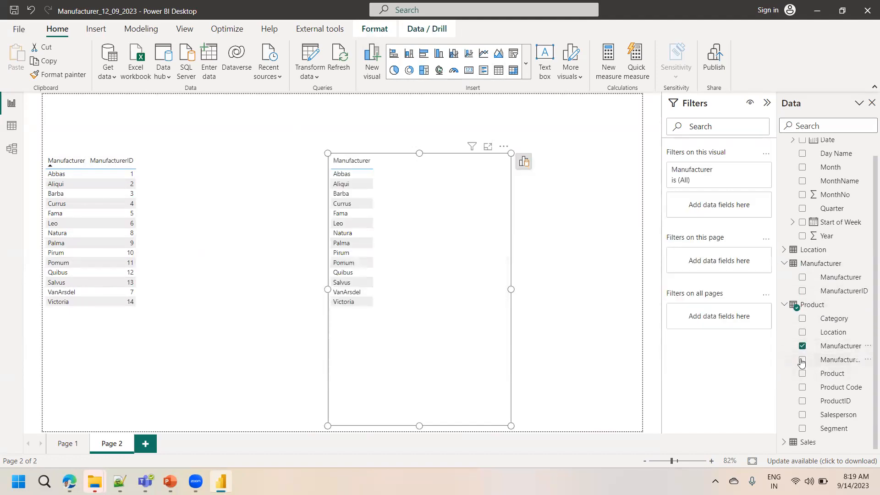
left_click(803, 360)
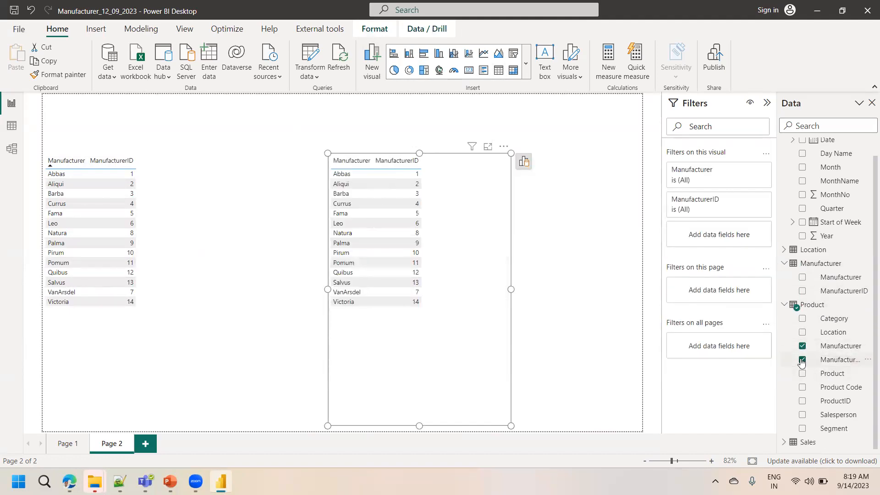
left_click(803, 321)
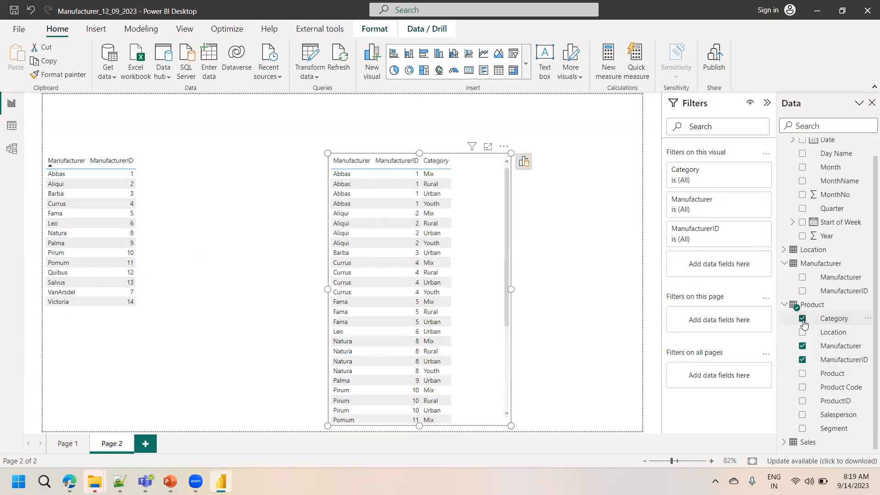
left_click(802, 374)
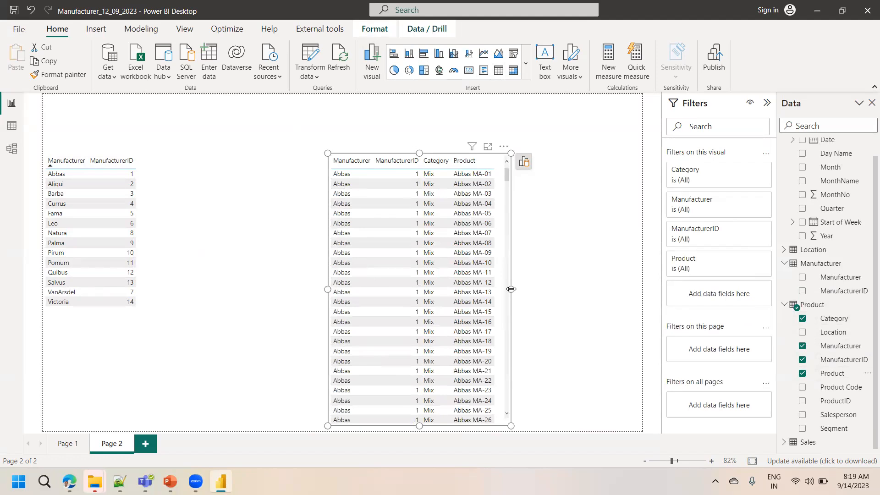
left_click_drag(511, 289, 636, 281)
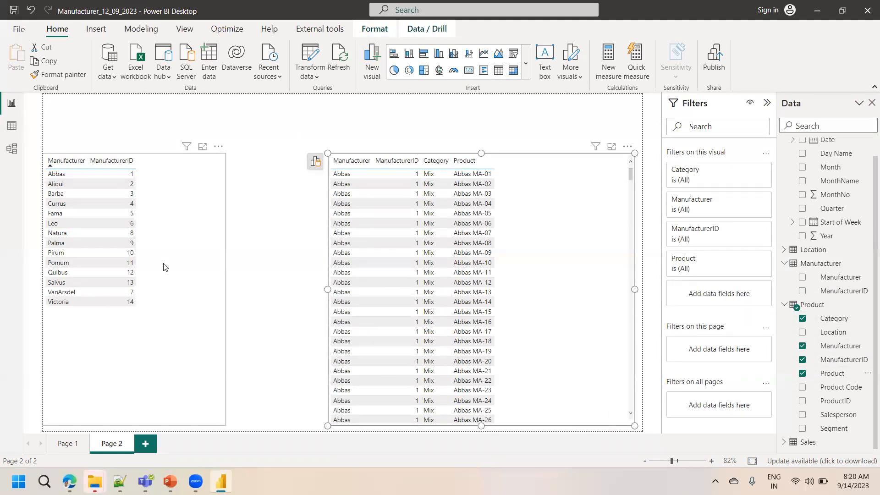
Select various manufacturers in the first table to cross-filter the product table
left_click(62, 179)
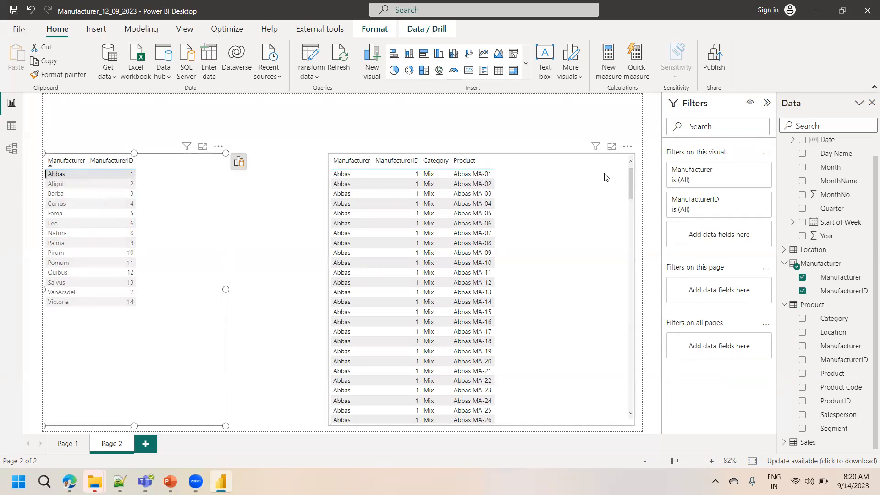
left_click_drag(629, 183, 655, 188)
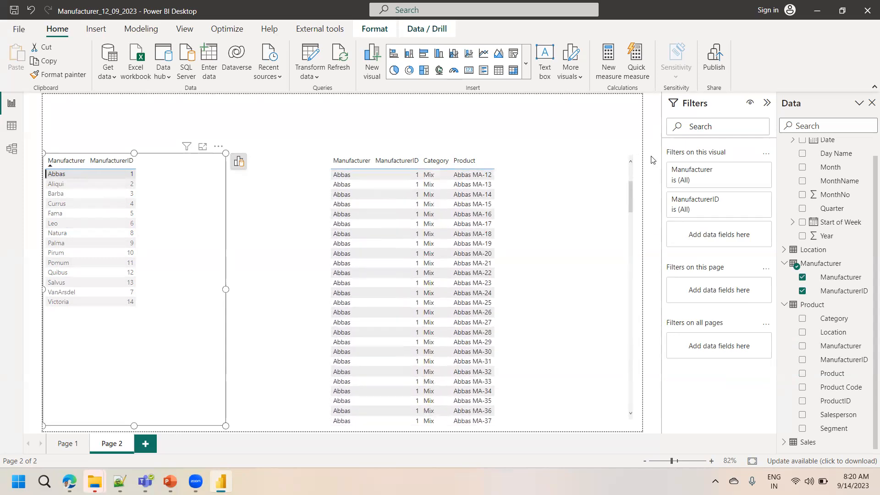
left_click(58, 198)
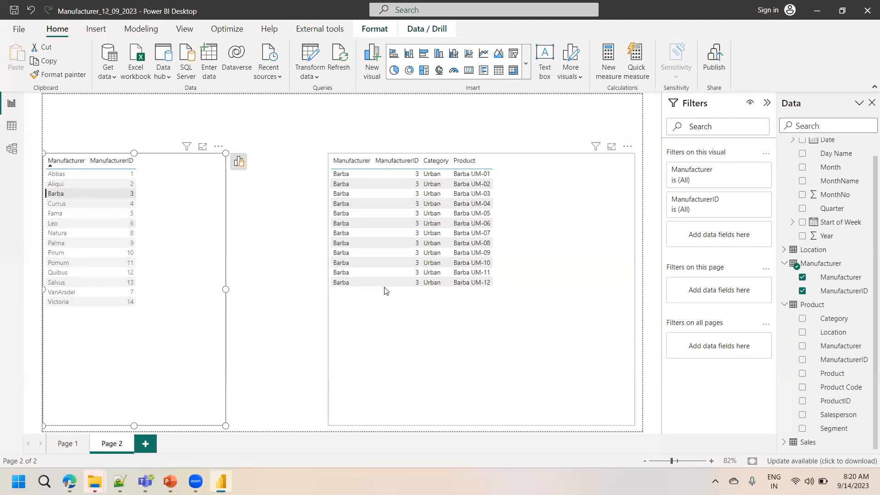
left_click(59, 234)
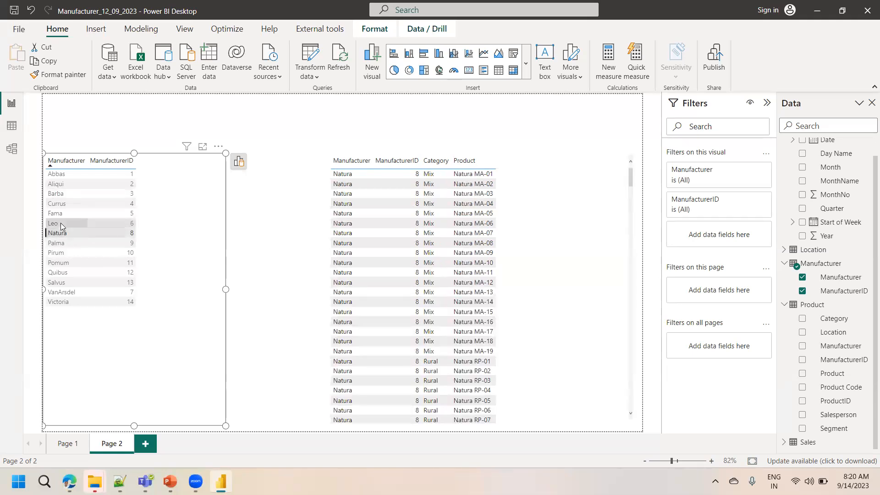
left_click(60, 223)
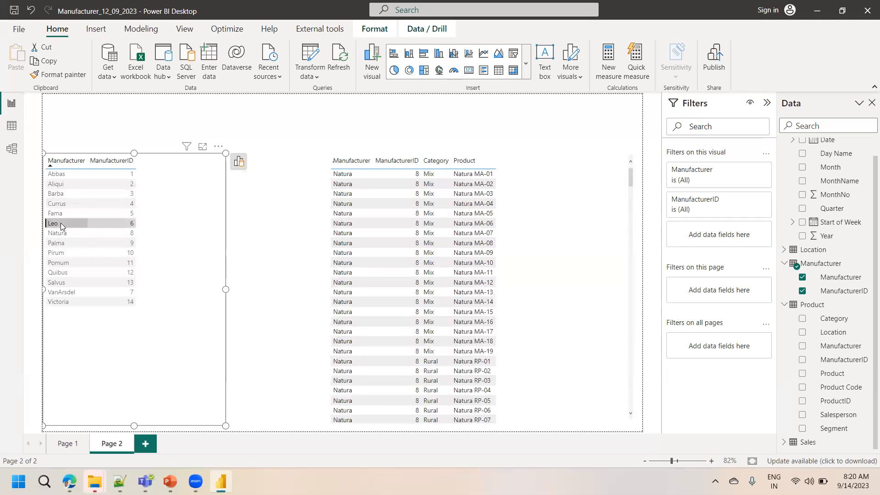
left_click(62, 290)
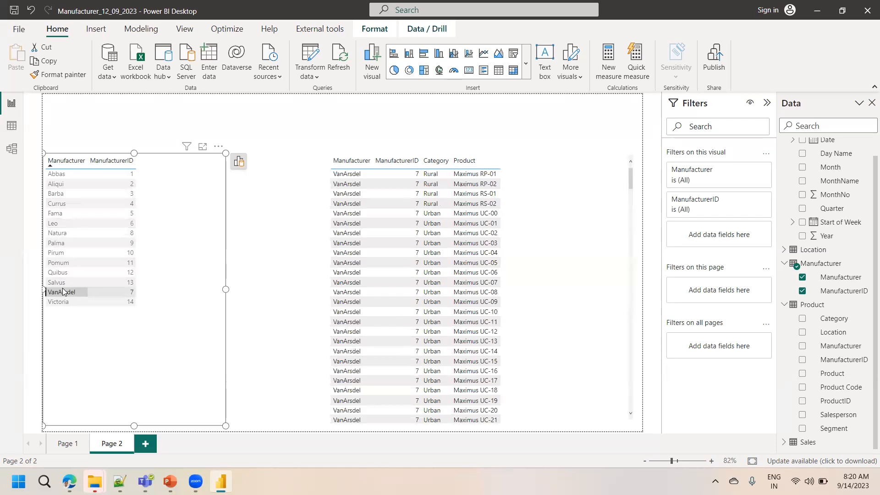
left_click(64, 303)
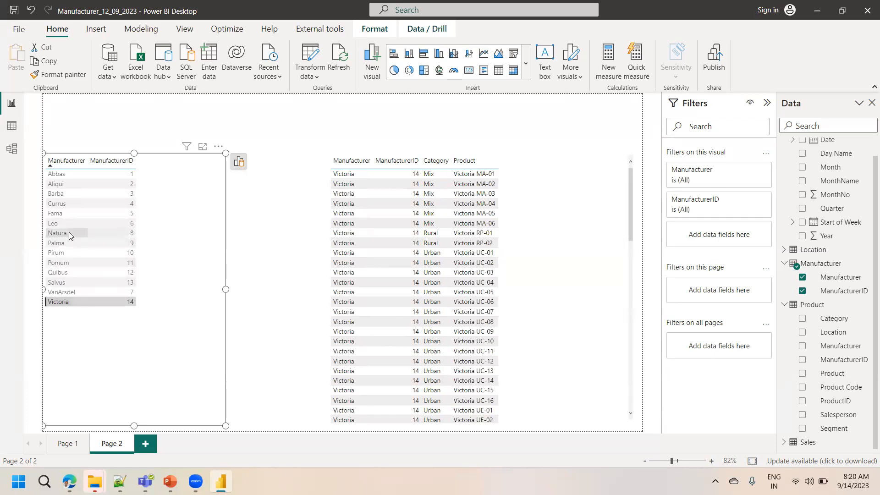
left_click(62, 216)
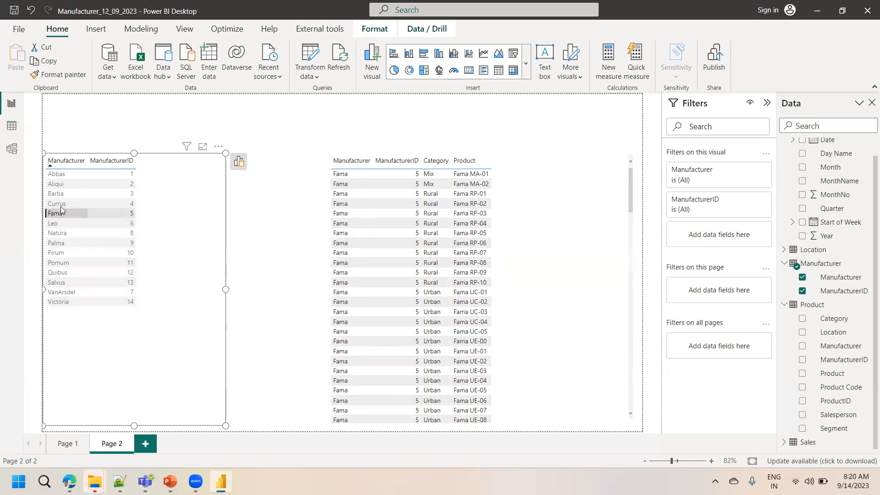
Select manufacturers in the first table, then scroll and select product rows to test whether they filter the manufacturer table
left_click(61, 195)
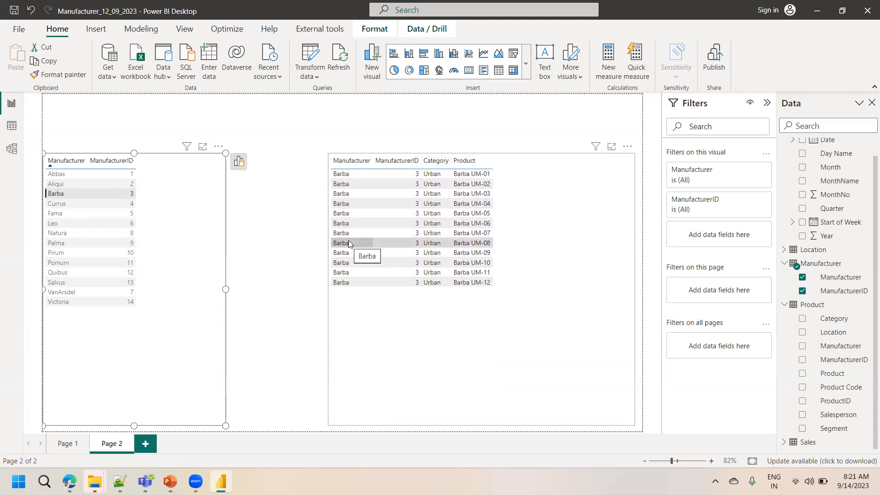
left_click(56, 194)
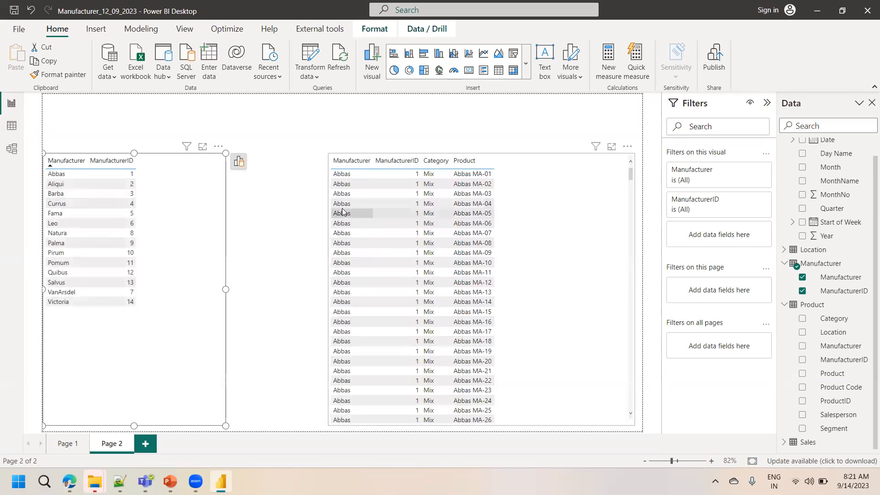
left_click(343, 213)
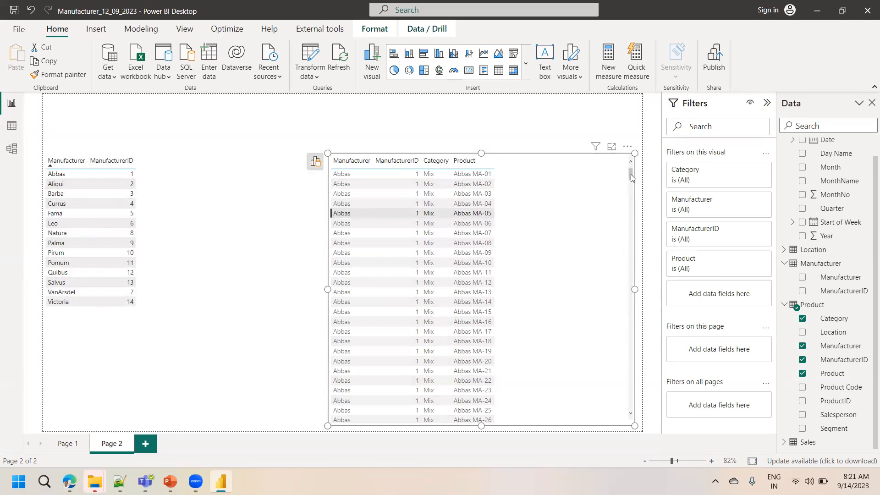
left_click_drag(631, 176, 521, 292)
left_click(350, 318)
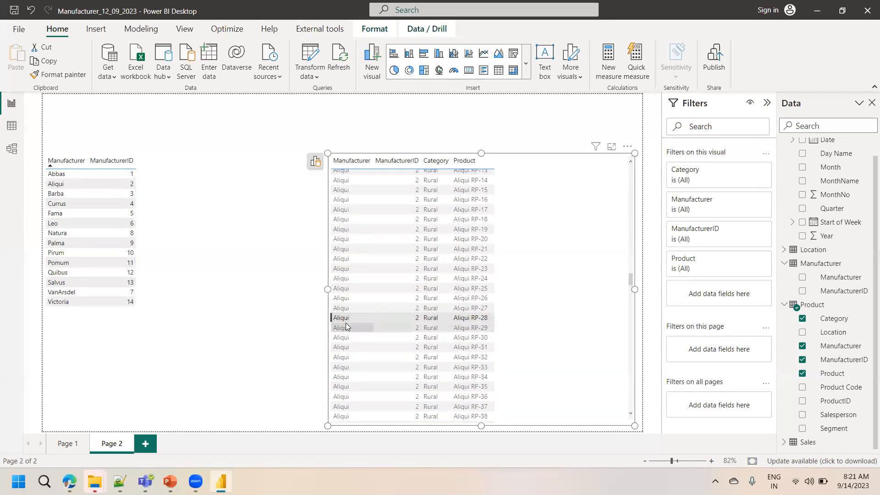
left_click(356, 366)
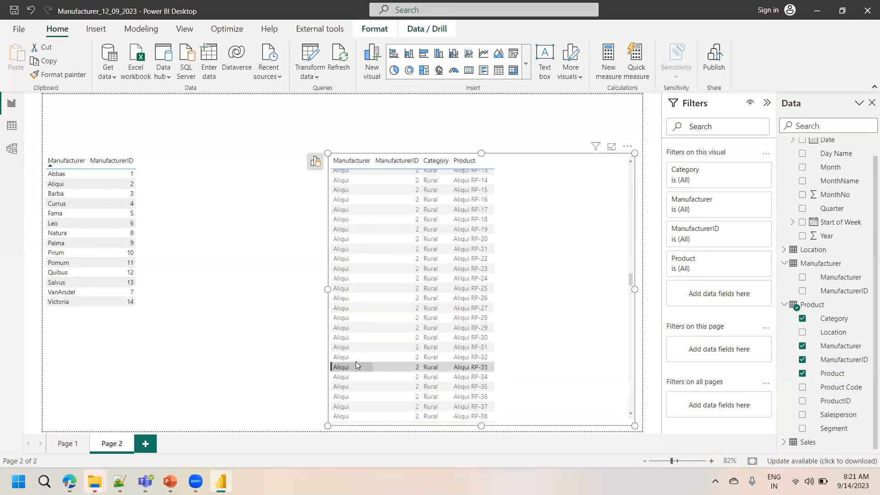
left_click(362, 396)
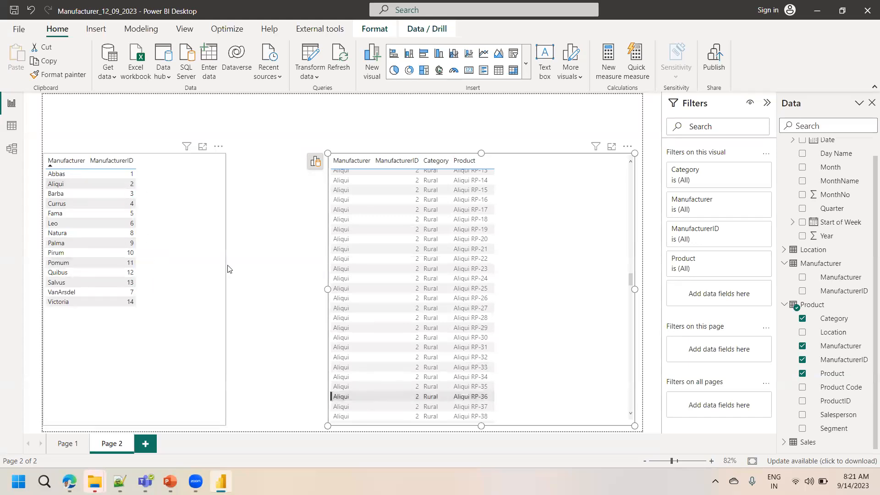
left_click_drag(630, 276, 632, 367)
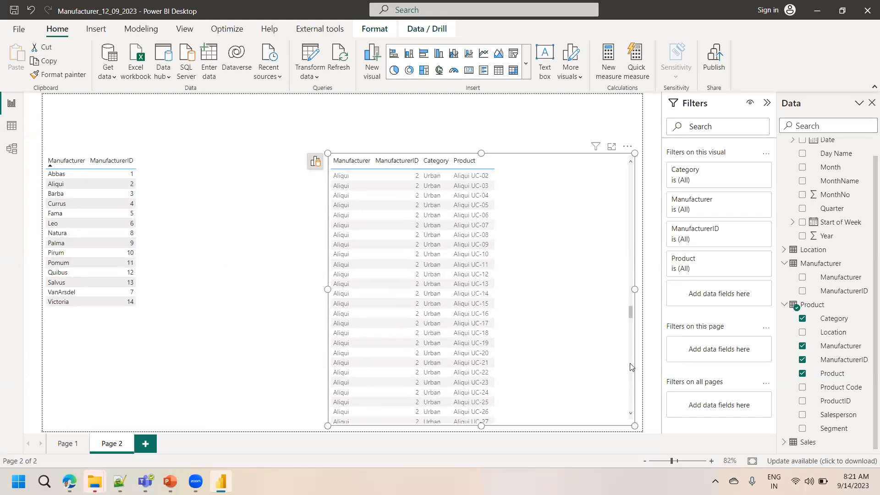
left_click(355, 367)
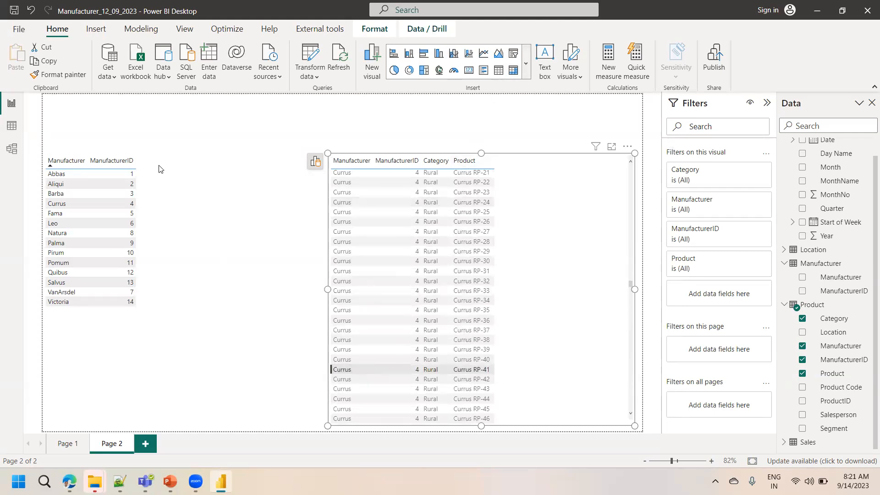
In Model view, set the Manufacturer–Product relationship's cross filter direction to Both
left_click(12, 148)
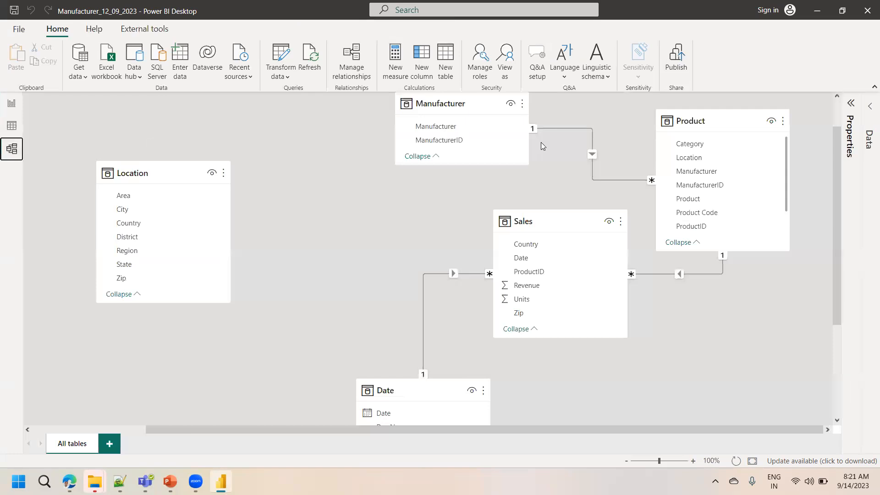
double_click(591, 153)
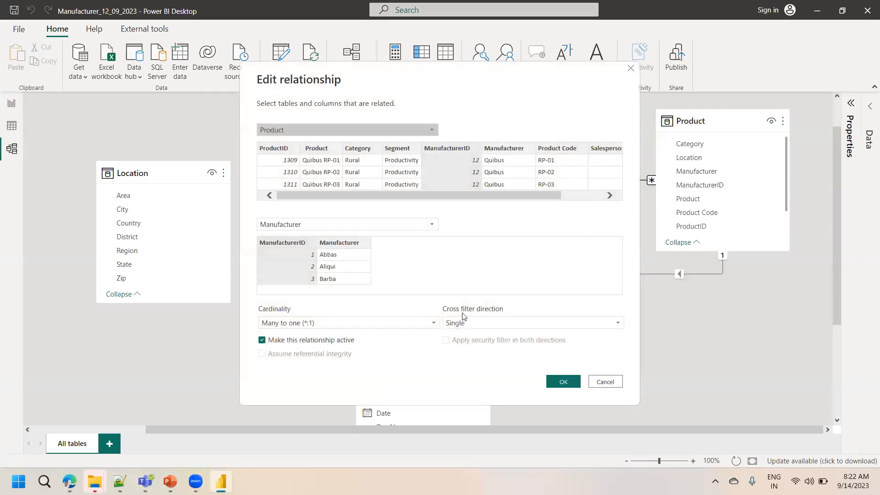
left_click(512, 323)
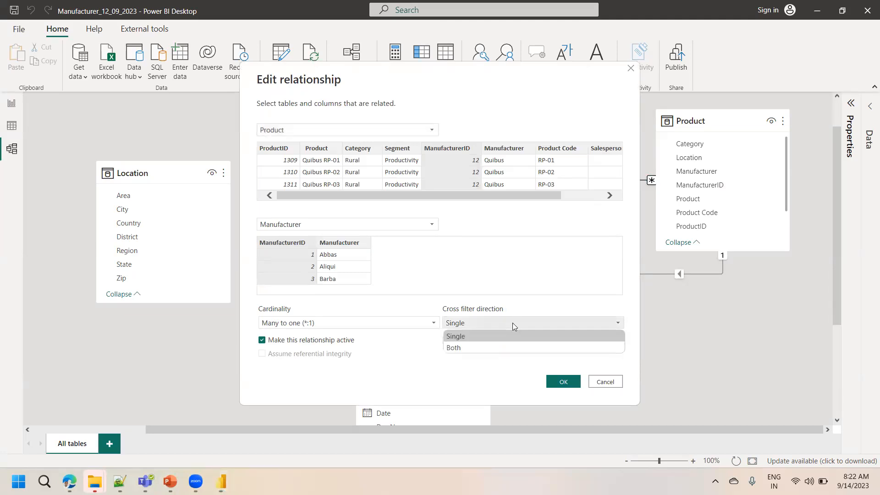
left_click(470, 347)
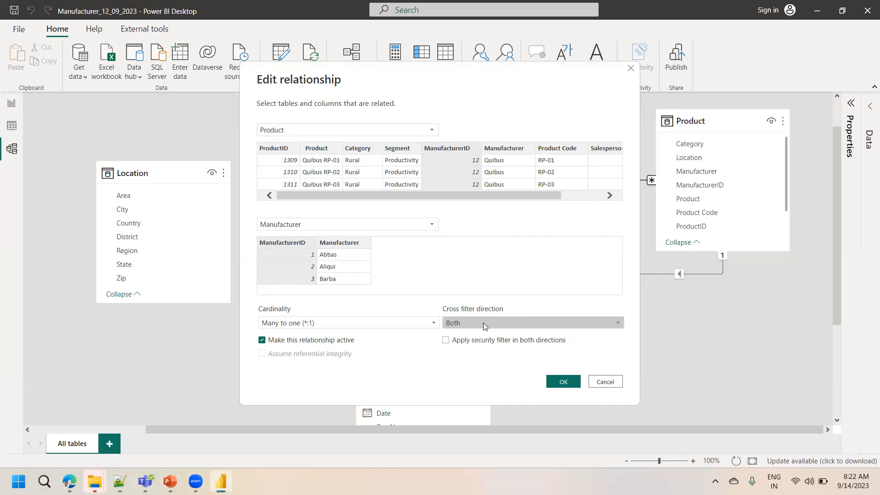
left_click(554, 382)
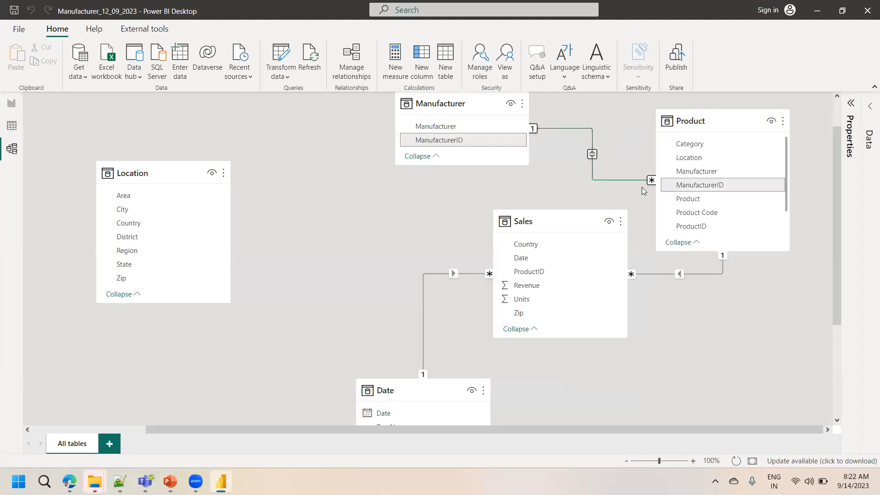
Back in the report, scroll the product table and select product rows to cross-filter the manufacturer table
mouse_move(671, 121)
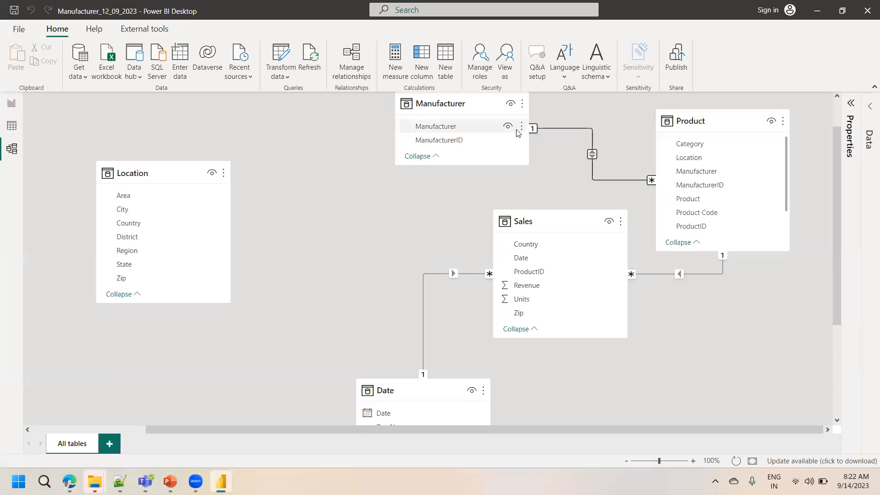
left_click(11, 103)
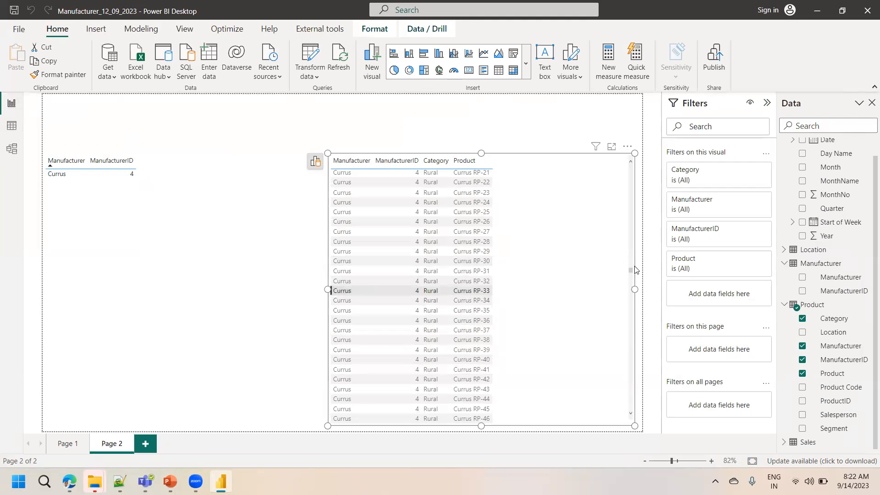
left_click_drag(632, 263, 630, 189)
left_click(419, 202)
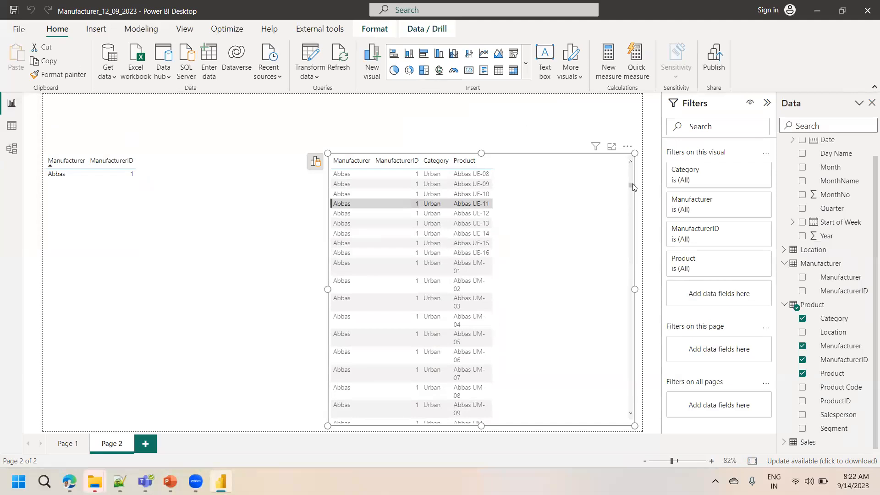
left_click_drag(635, 192, 632, 346)
left_click(365, 385)
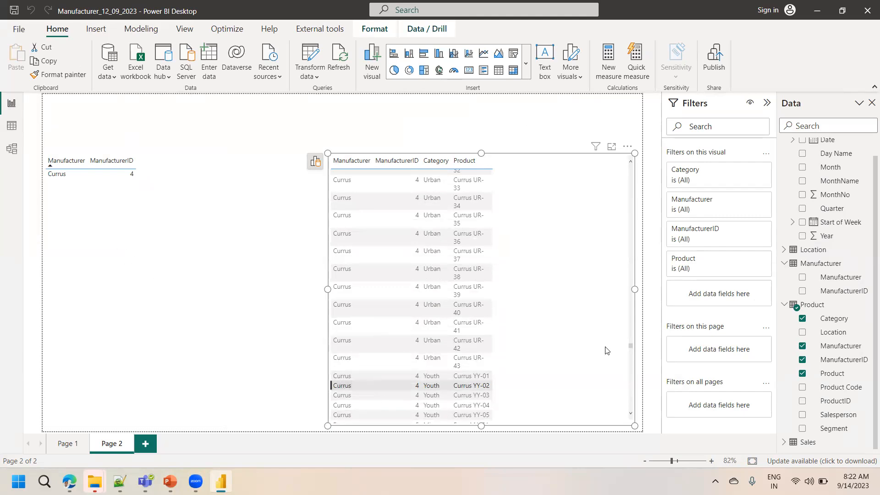
scroll(630, 346, "down", 1)
scroll(634, 417, "down", 10)
left_click(376, 403)
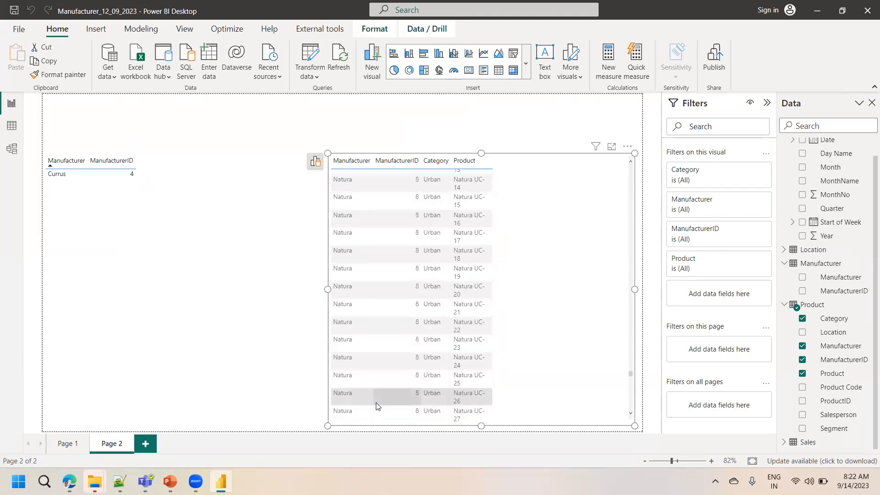
left_click(376, 402)
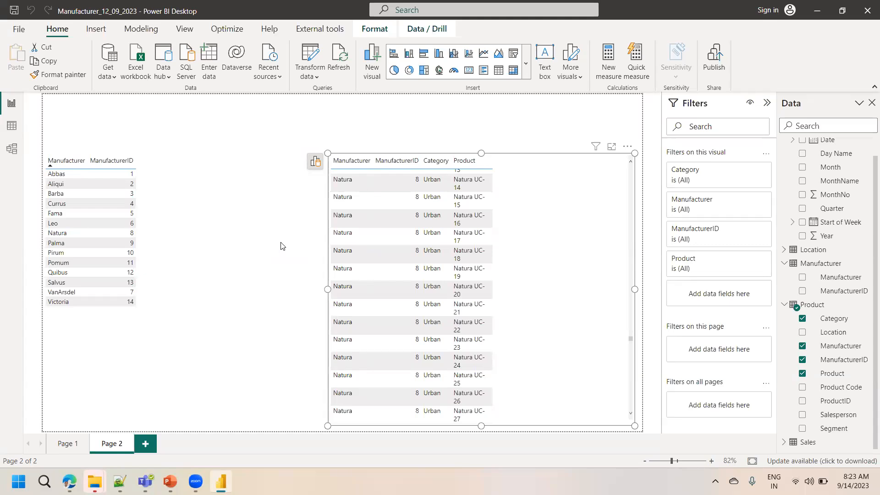
In Model view, move the Location table toward the upper left of the diagram
left_click(11, 149)
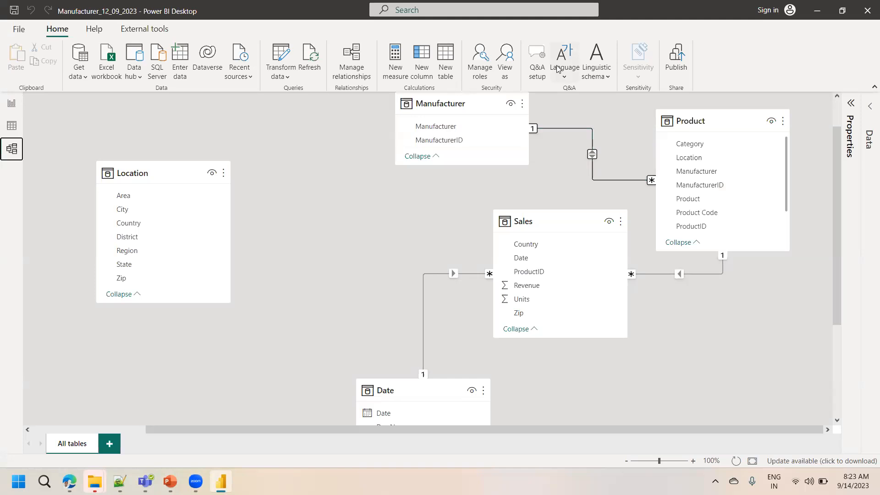
left_click(307, 185)
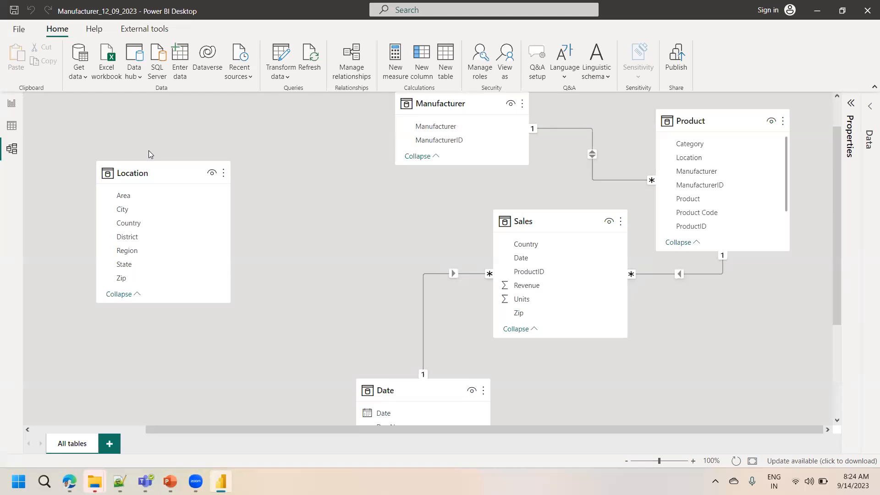
left_click(124, 172)
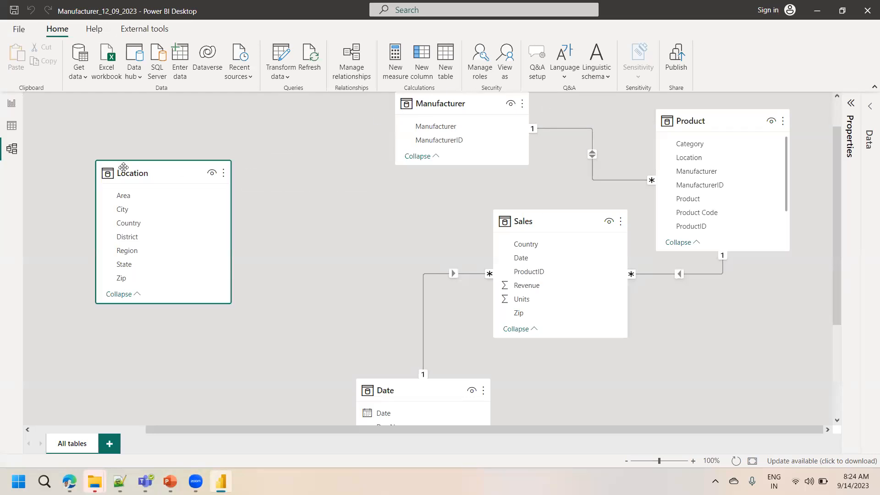
left_click_drag(131, 176, 83, 145)
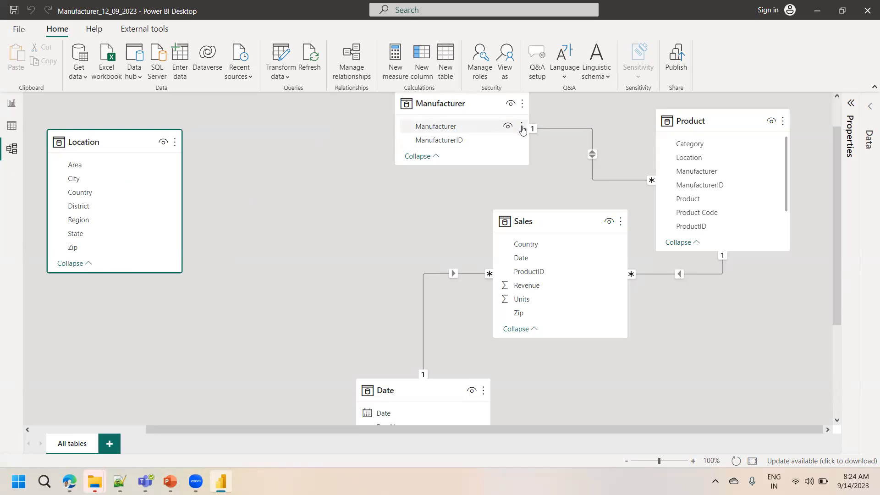
On the report page, add a table of the Location table's Country field above the existing tables
left_click(12, 104)
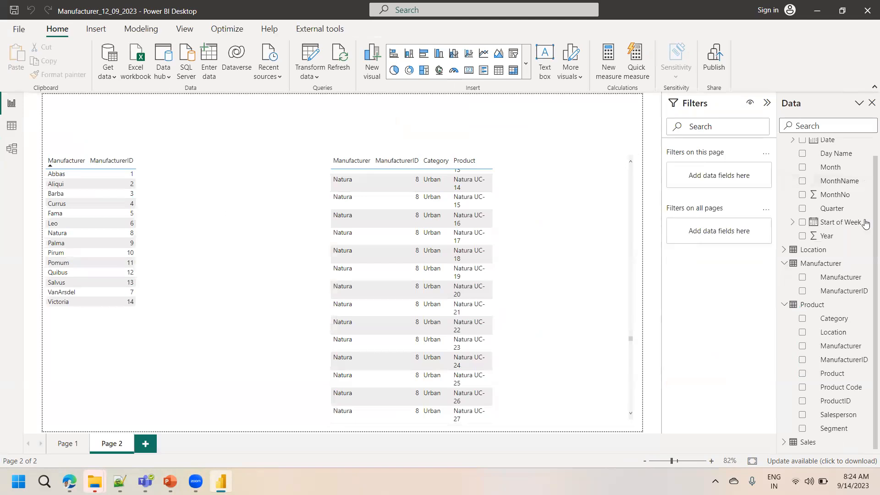
left_click(784, 250)
left_click_drag(833, 292, 232, 122)
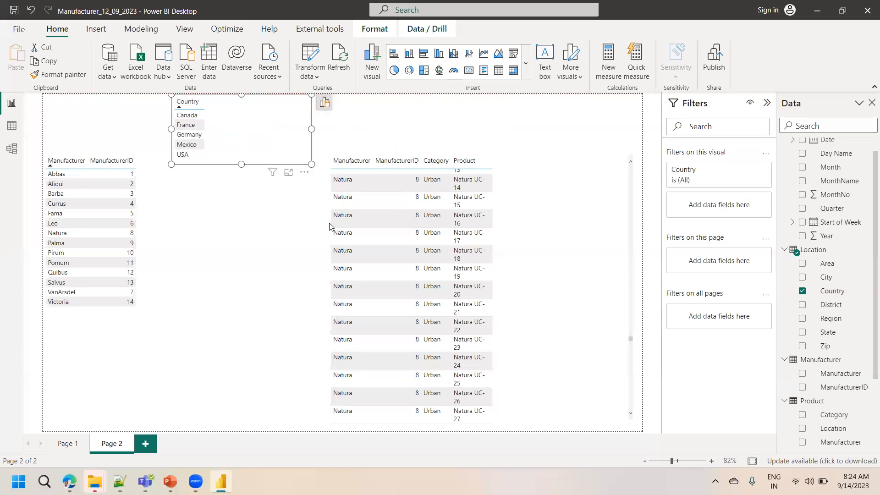
Select several product rows and manufacturers to test cross-filtering between the two tables
left_click(342, 232)
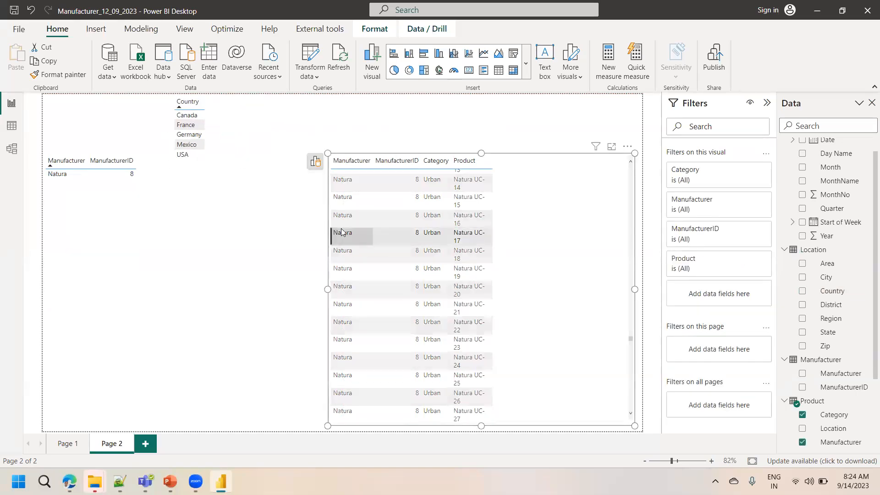
left_click(344, 270)
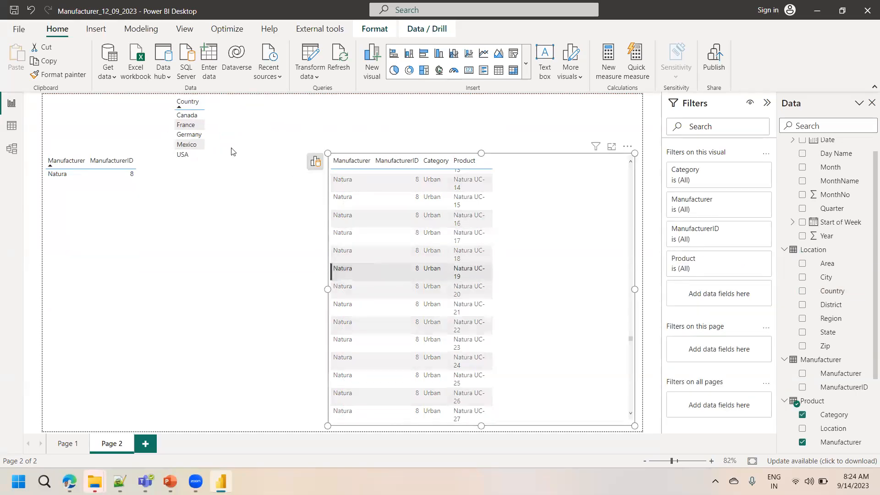
left_click(360, 334)
left_click(354, 364)
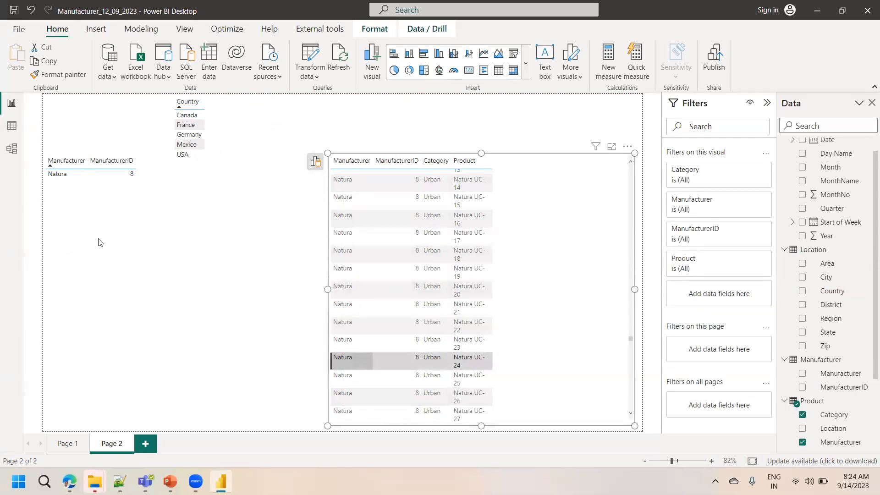
left_click(346, 357)
left_click(58, 224)
left_click(59, 253)
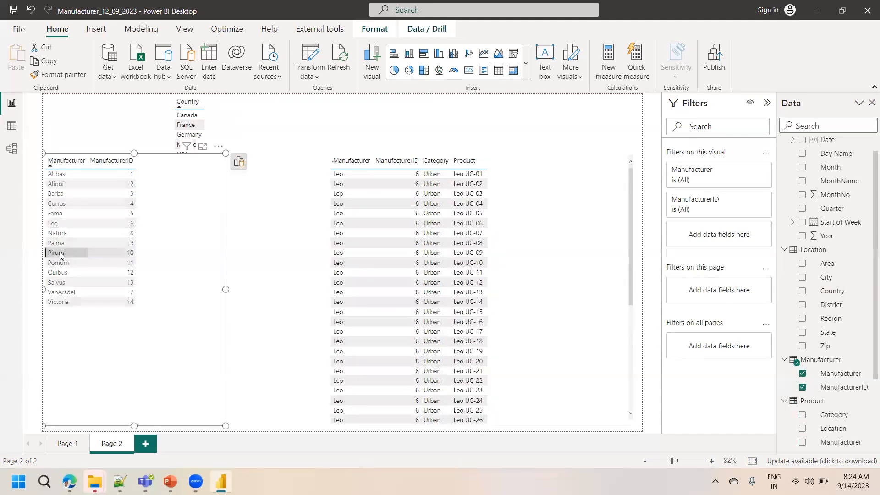
Move the manufacturer table down below the Country table and select rows in both tables to test filtering
left_click_drag(131, 155, 131, 213)
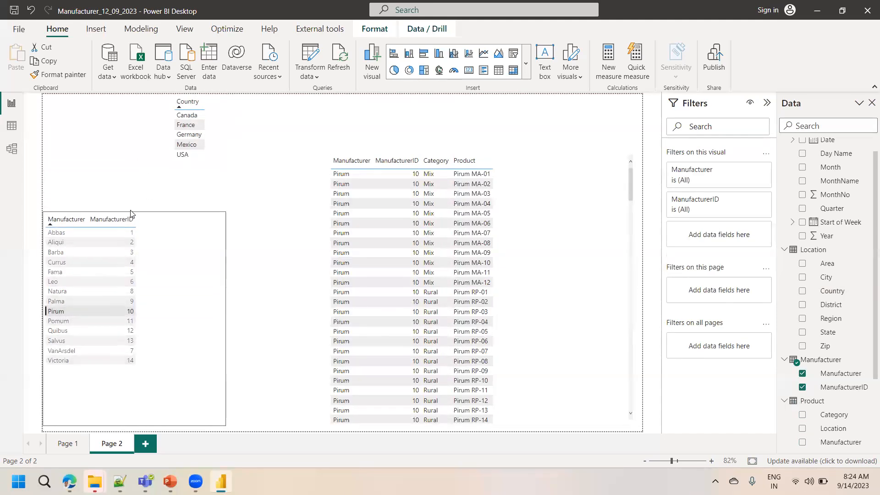
left_click(59, 331)
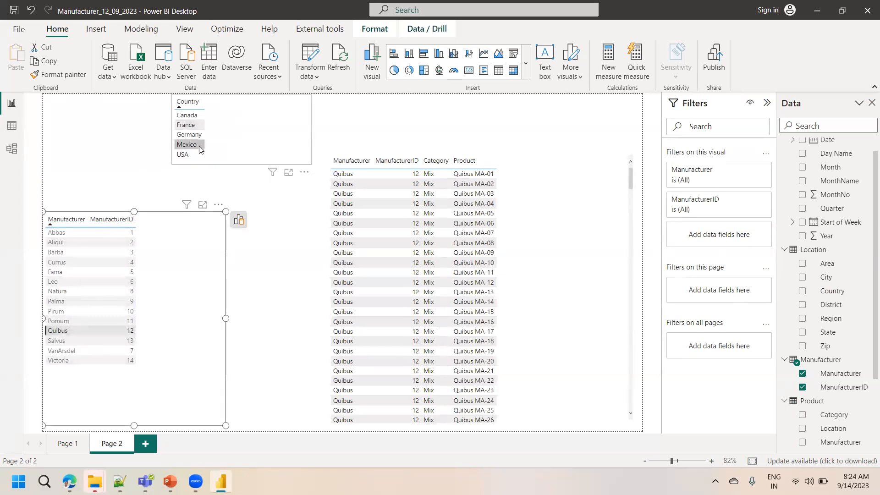
left_click(343, 331)
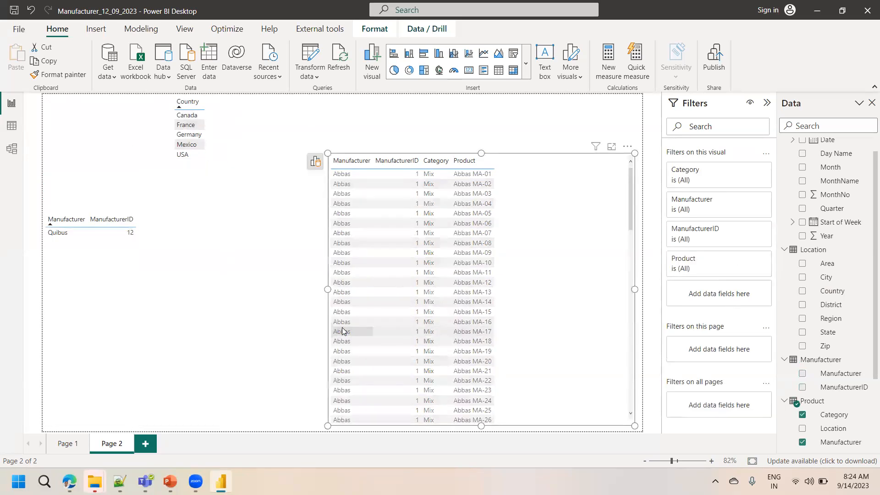
left_click(343, 331)
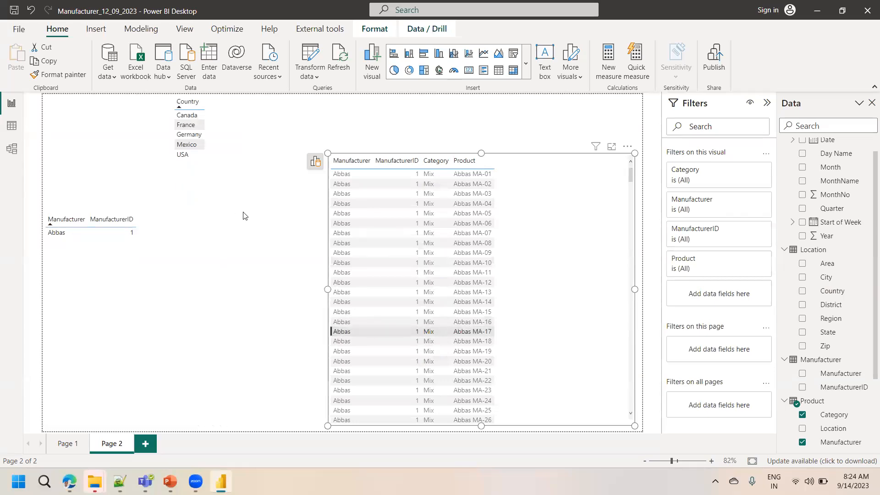
Switch to Model view to review the table relationships diagram
left_click(12, 148)
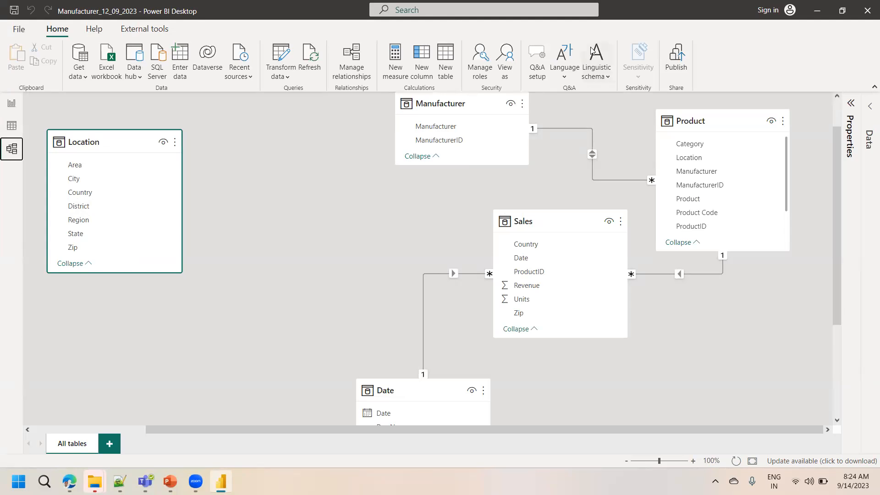
left_click(442, 198)
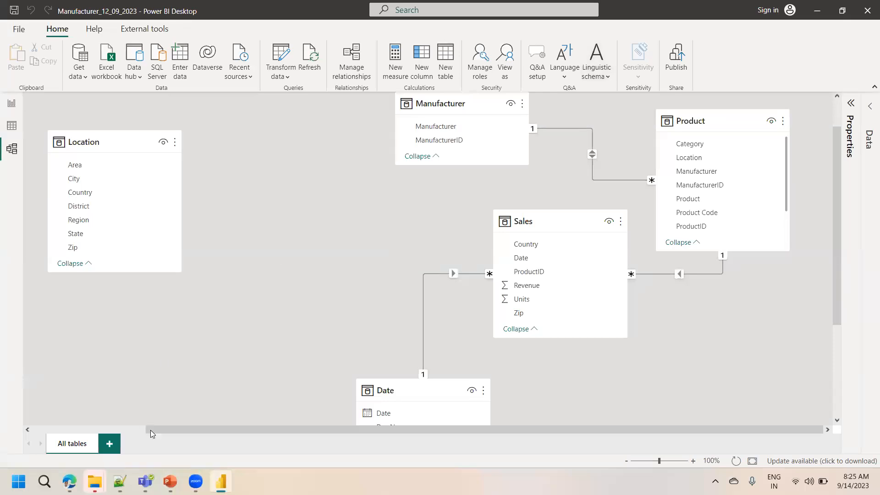
Switch to the Introduction presentation in PowerPoint and page through its later slides
left_click(170, 481)
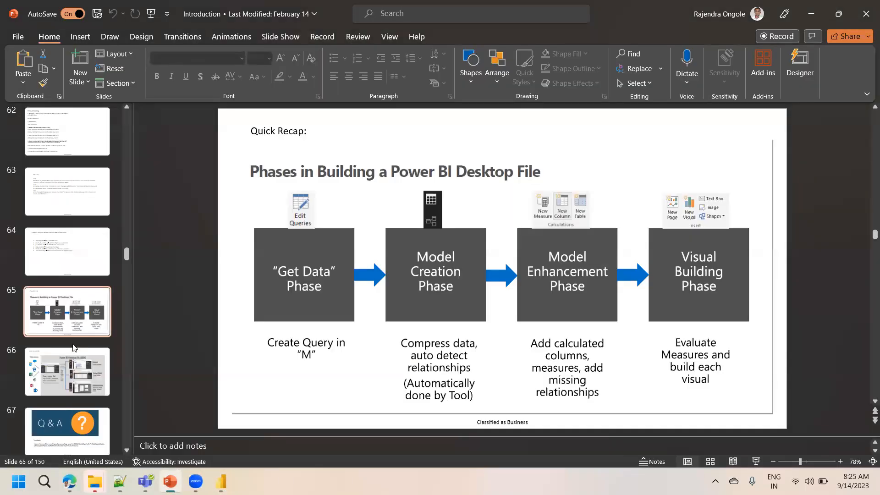
key("Down")
key("Down")
key("Down")
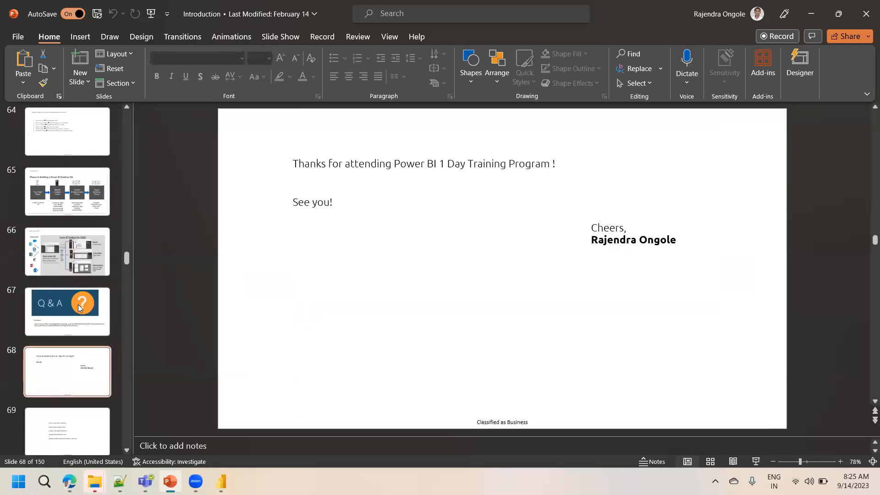
key("Down")
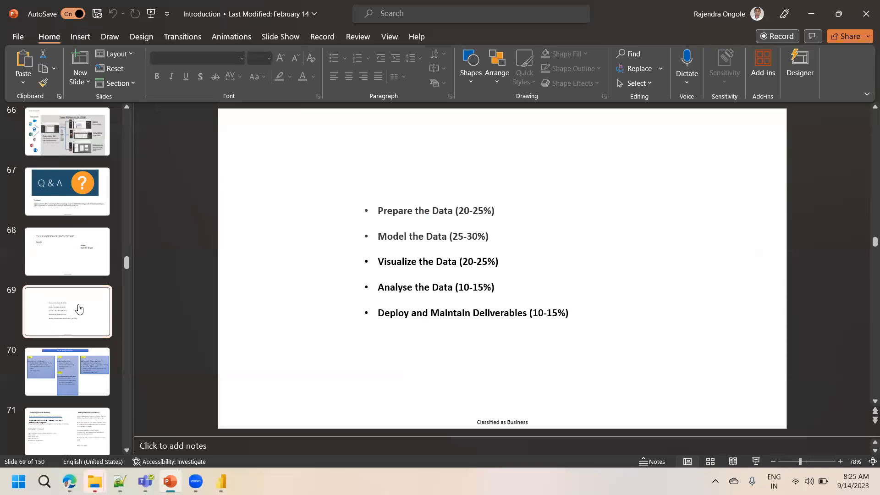
Minimize the windows and open the Power BI Training Material presentation from the desktop
key("super+Down")
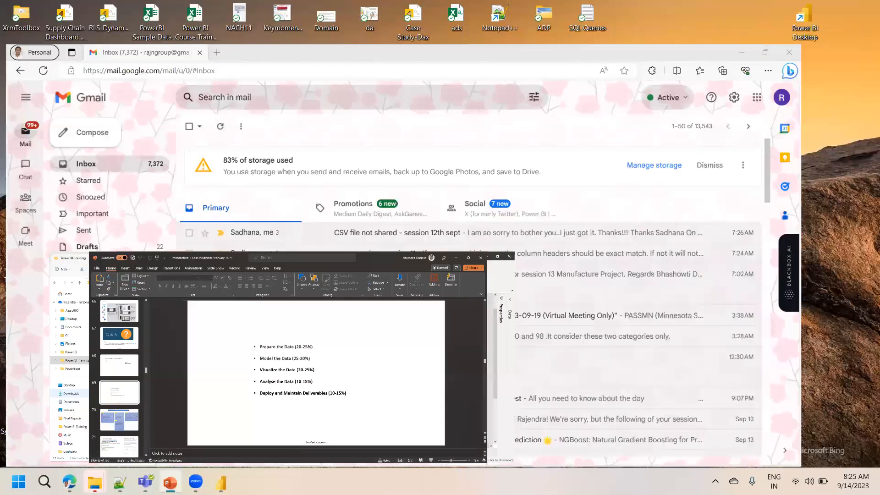
key("super+d")
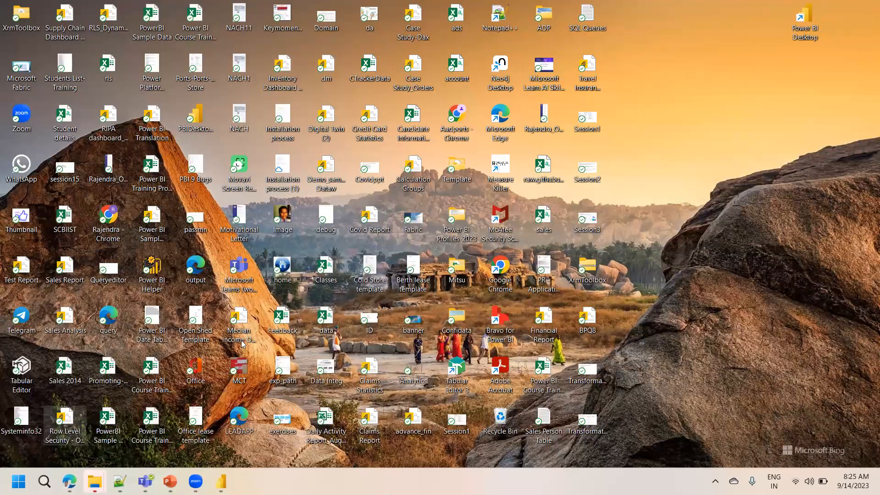
key("alt+Tab")
double_click(236, 356)
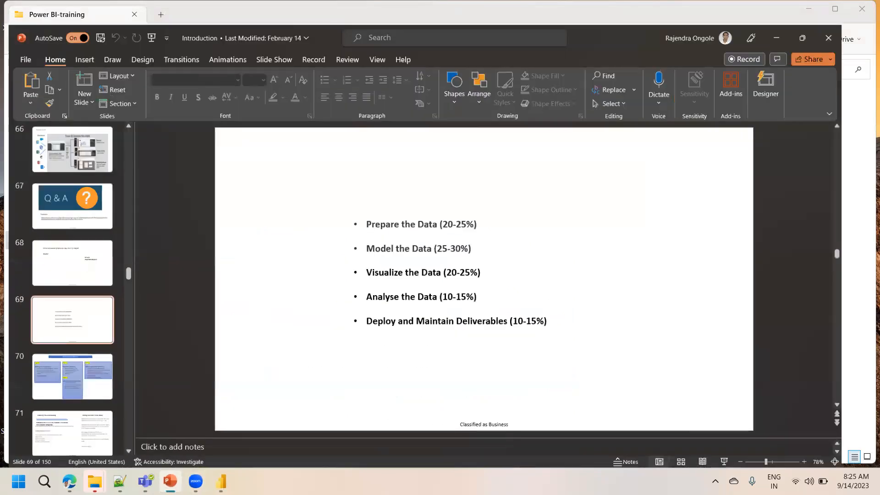
Page back and forth through the Power BI Training Material slides to locate the data modelling topics
key("Down")
key("Down")
key("Down")
key("Down")
key("Down")
key("Down")
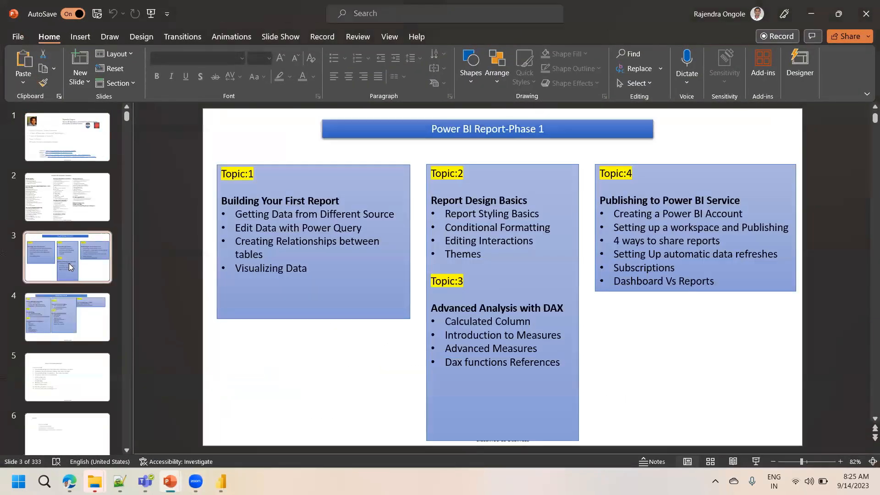
key("Down")
key("Down")
key("Down")
key("Down")
key("Down")
key("Down")
key("Down")
key("Down")
key("Down")
key("Down")
key("Down")
key("Down")
key("Down")
key("Down")
key("Down")
key("Down")
key("Down")
key("Down")
key("Down")
key("Down")
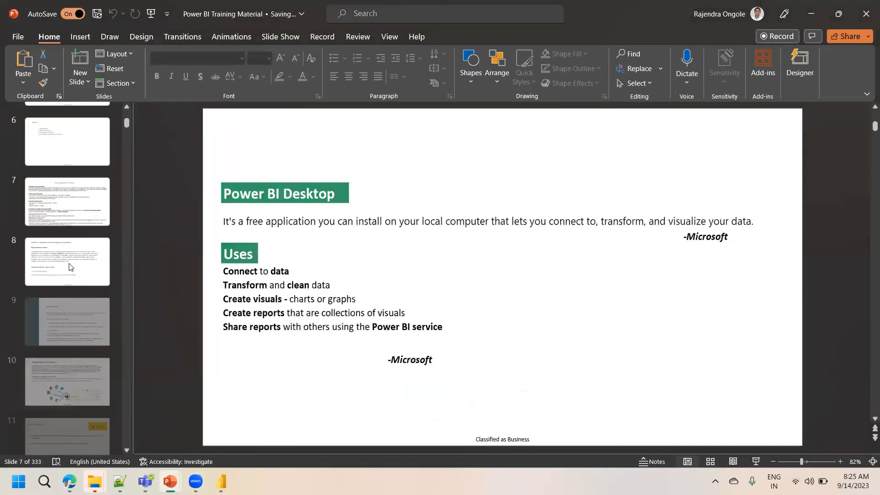
key("Down")
key("Down")
key("Down")
key("Down")
key("Down")
key("Down")
key("Down")
key("Down")
key("Down")
key("Down")
key("Down")
key("Down")
key("Down")
key("Down")
key("Down")
key("Down")
key("Down")
key("Down")
key("Down")
key("Down")
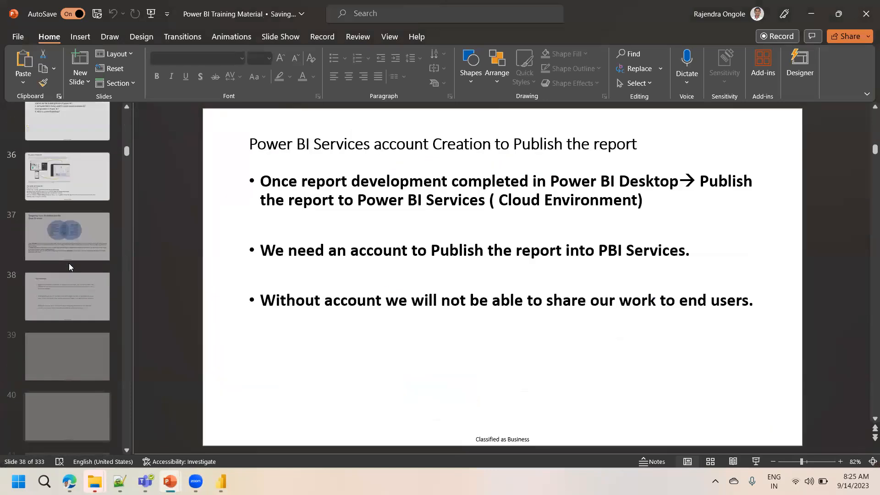
key("Down")
key("Down")
key("Down")
key("Down")
key("Down")
key("Down")
key("Down")
key("Down")
key("Down")
key("Down")
key("Down")
key("Down")
key("Down")
key("Down")
key("Down")
key("Down")
key("Down")
key("Down")
key("Down")
key("Down")
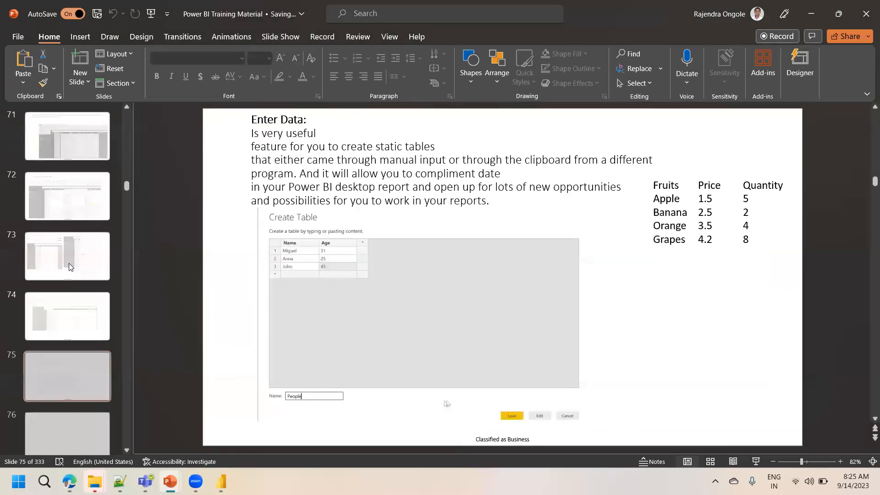
key("Up")
key("Up")
key("Up")
key("Up")
key("Up")
key("Up")
key("Up")
key("Up")
key("Up")
key("Up")
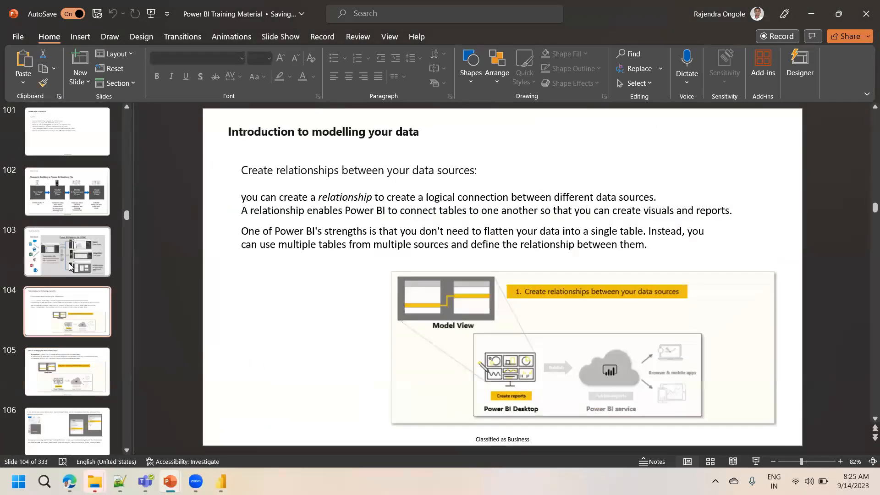
key("Up")
key("Up")
key("Up")
key("Up")
key("Up")
key("Up")
key("Up")
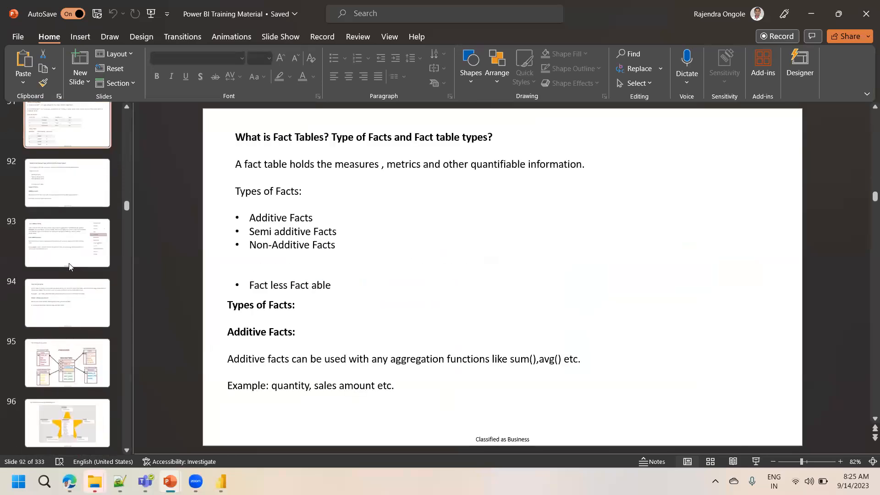
key("Down")
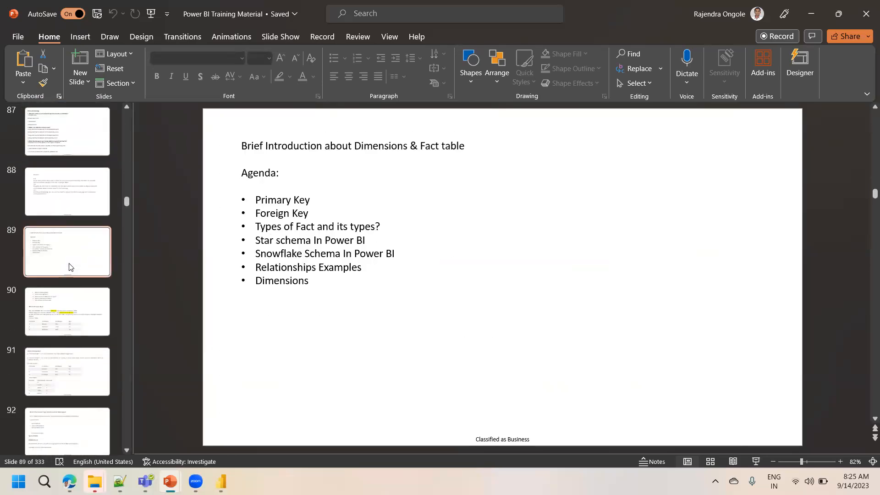
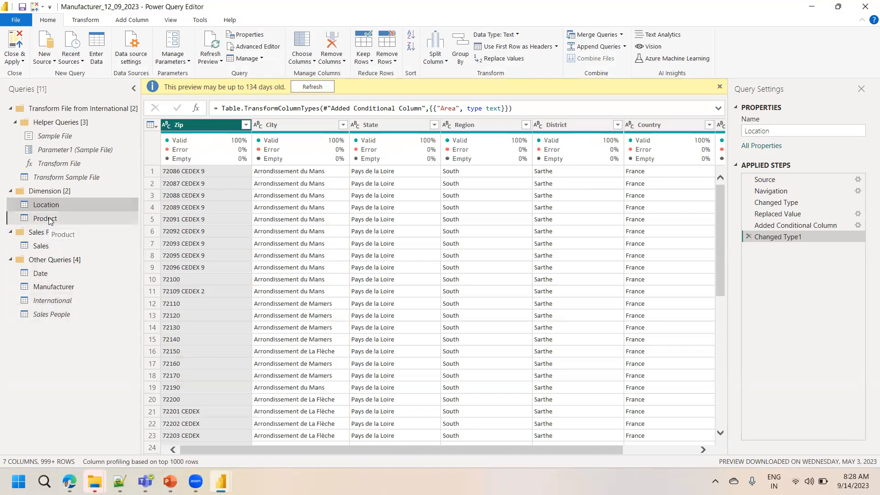
Open the Product query at its Changed Type step and scroll across its columns
left_click(50, 220)
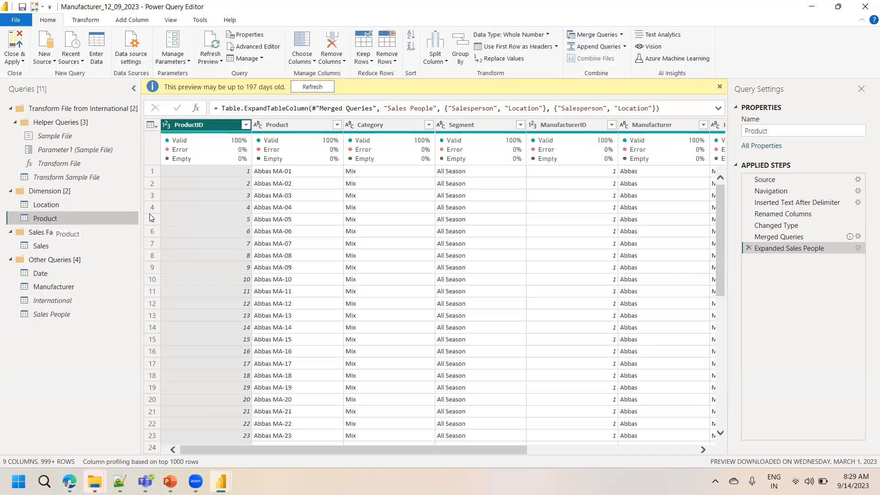
left_click(780, 226)
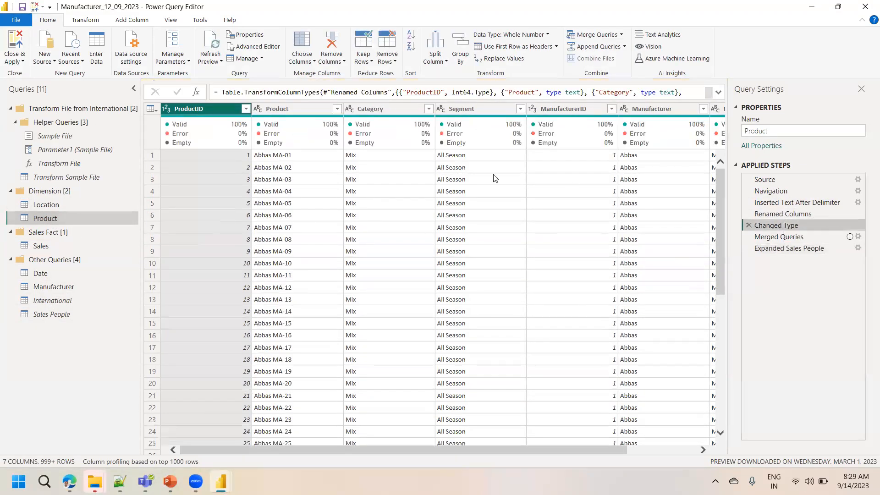
left_click_drag(545, 448, 669, 440)
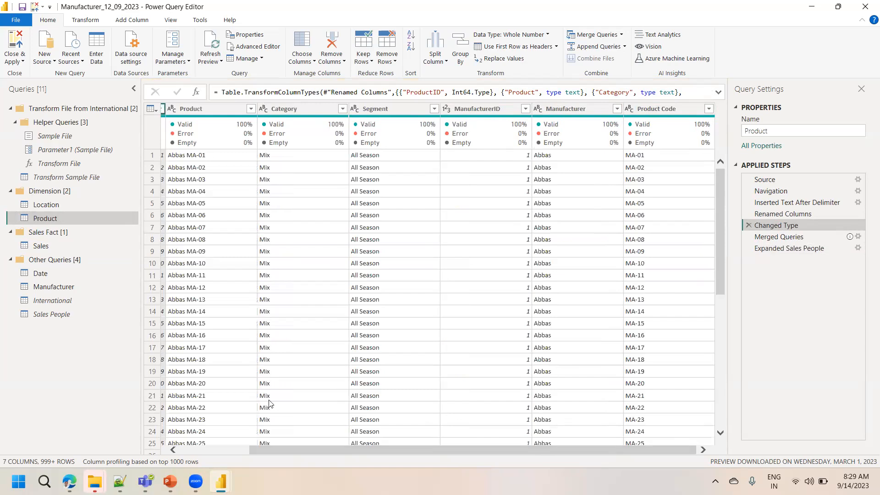
Switch back and forth between the Sales People and Product queries to compare their Salesperson and Location columns
left_click(43, 316)
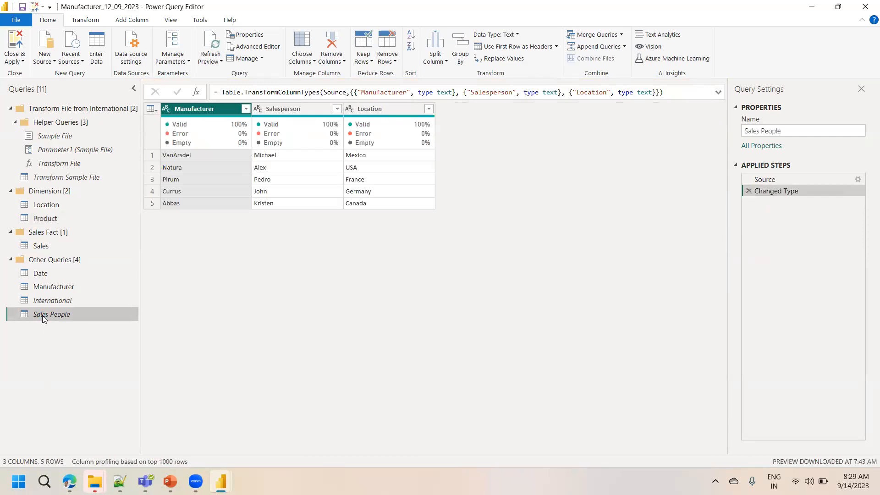
mouse_move(201, 116)
left_click(44, 220)
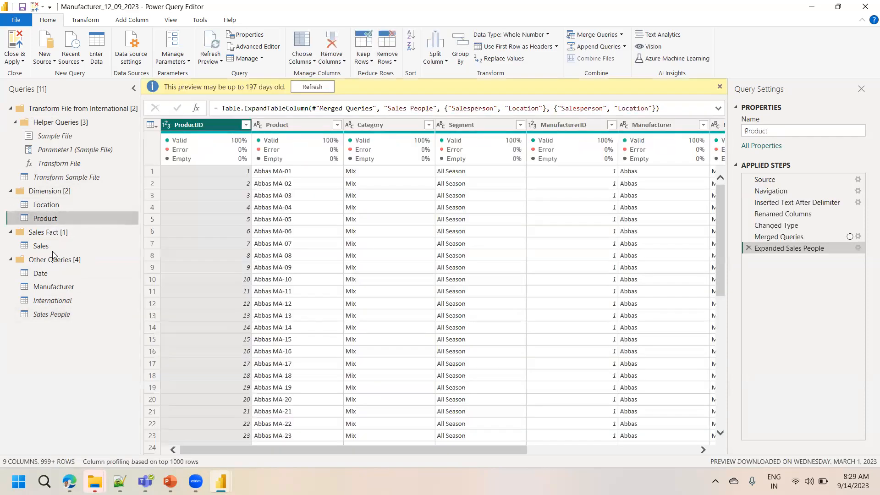
left_click(63, 315)
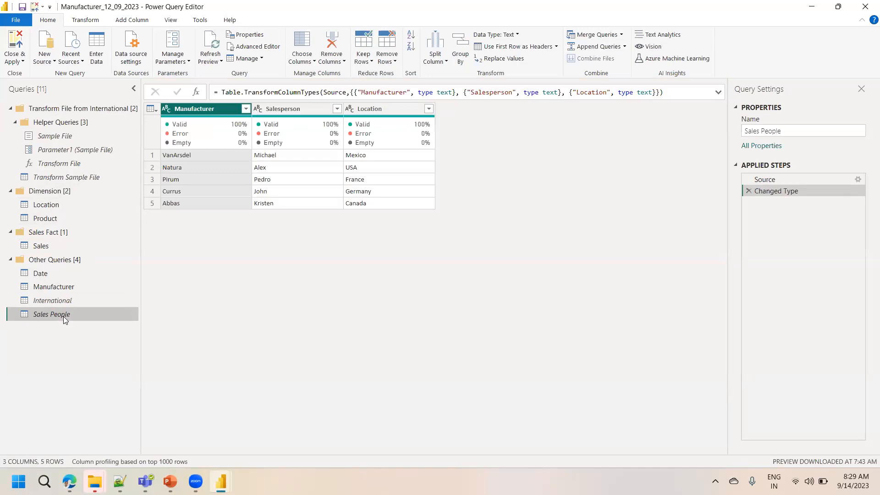
left_click(56, 218)
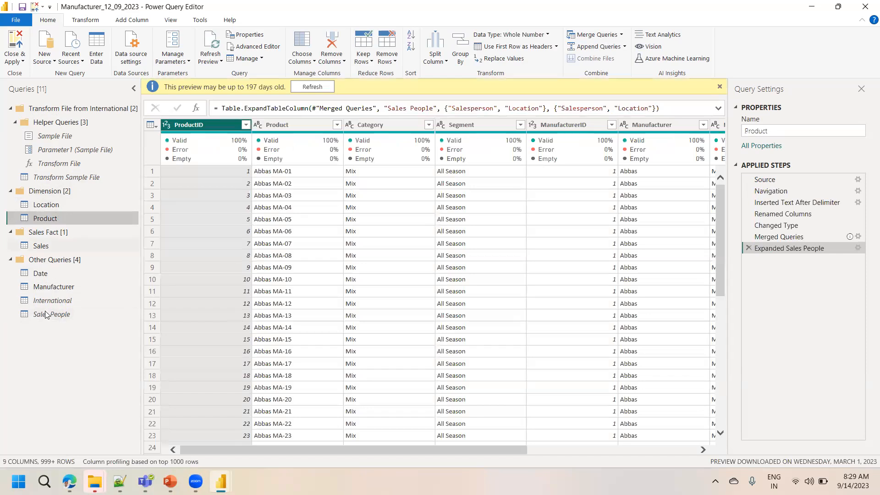
left_click(46, 316)
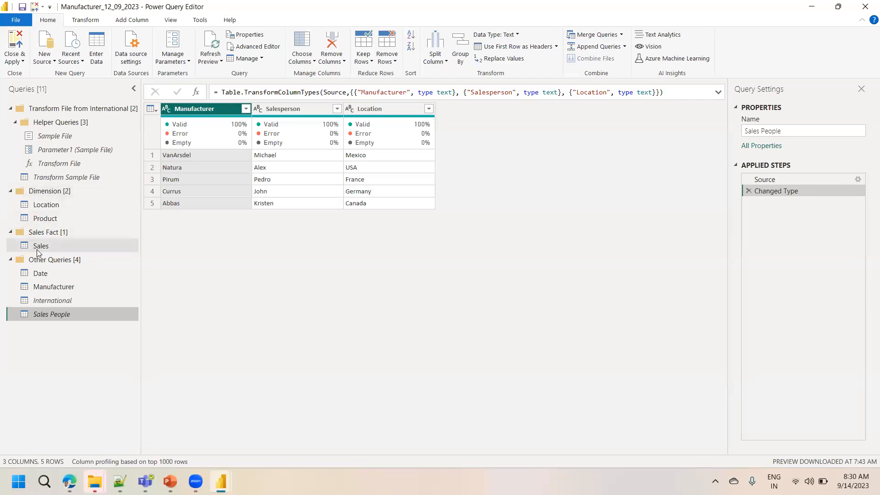
left_click(45, 219)
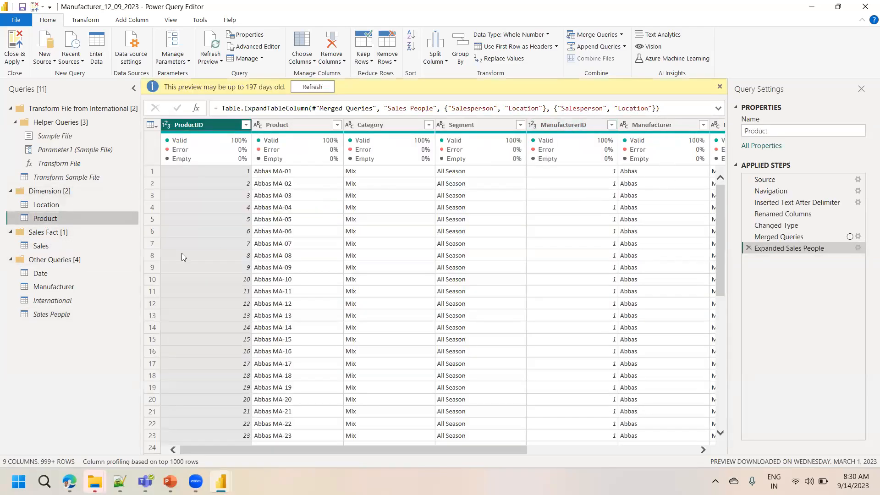
left_click(67, 313)
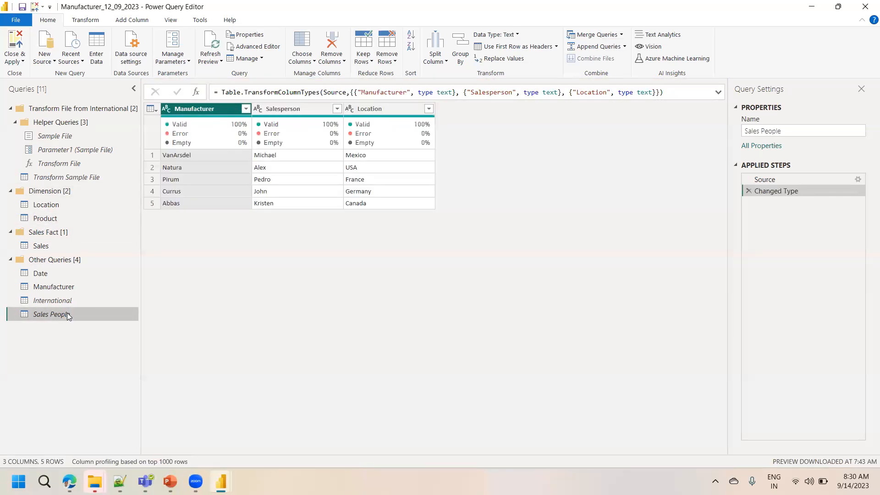
left_click(291, 110)
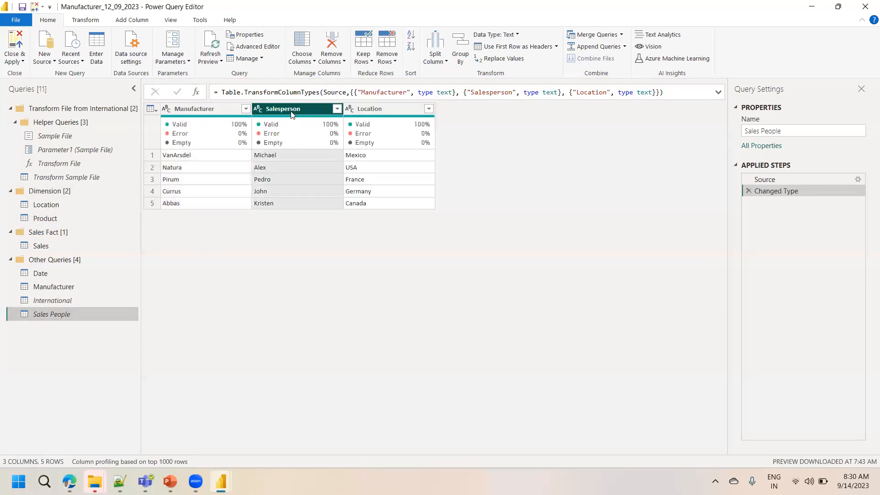
left_click(381, 108)
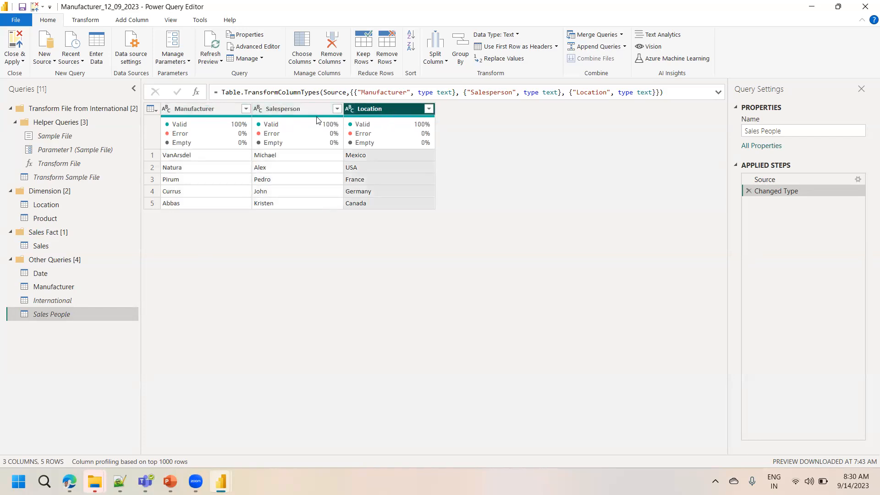
Try to insert a Merge Queries step after the Product query's Changed Type step
left_click(72, 216)
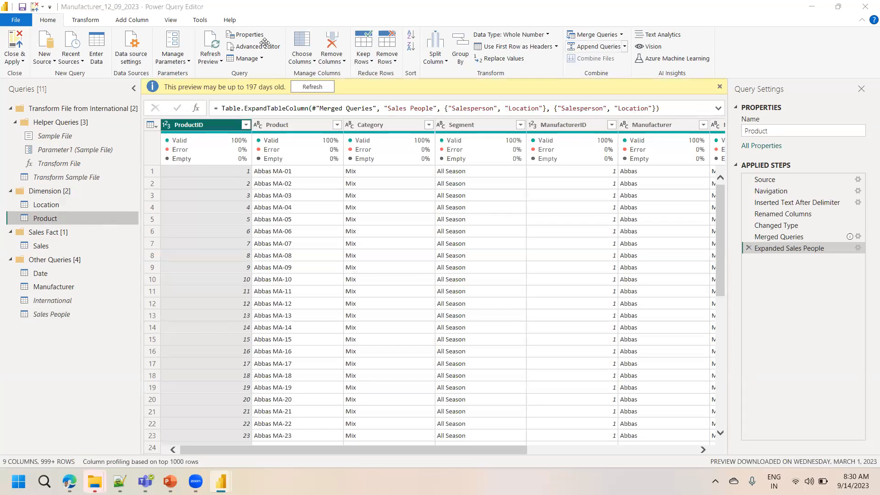
left_click(779, 225)
left_click(597, 35)
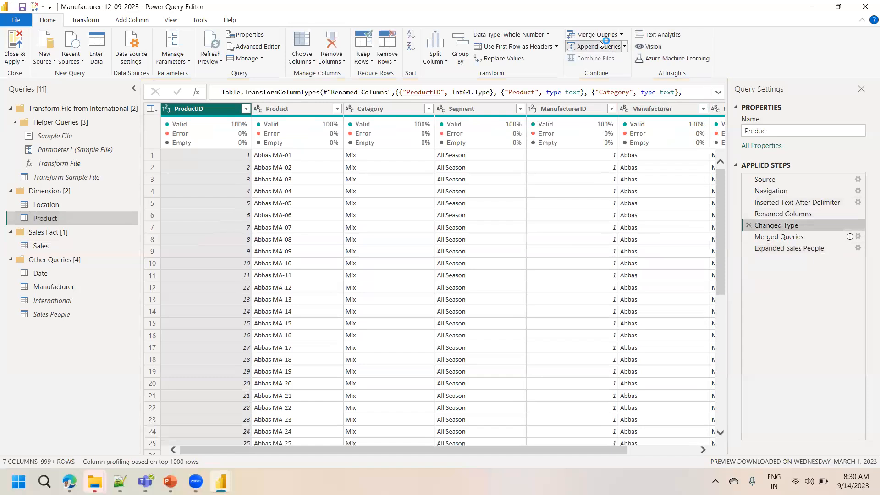
left_click(537, 261)
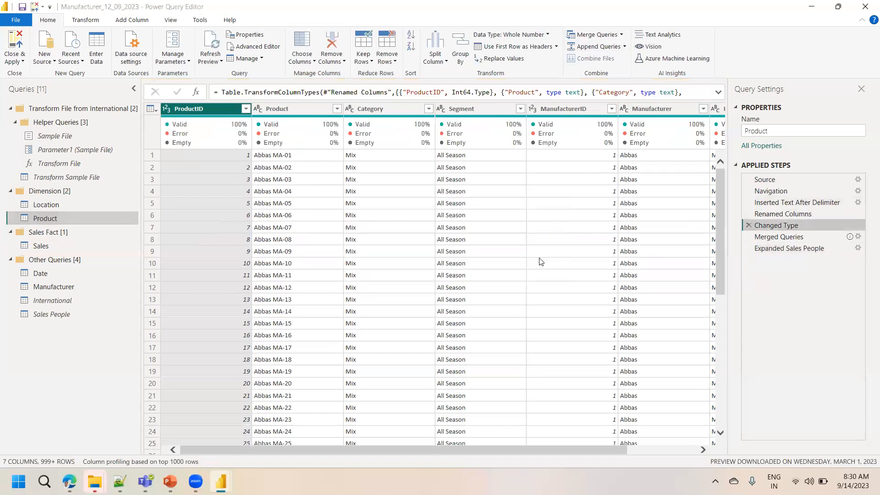
left_click(598, 36)
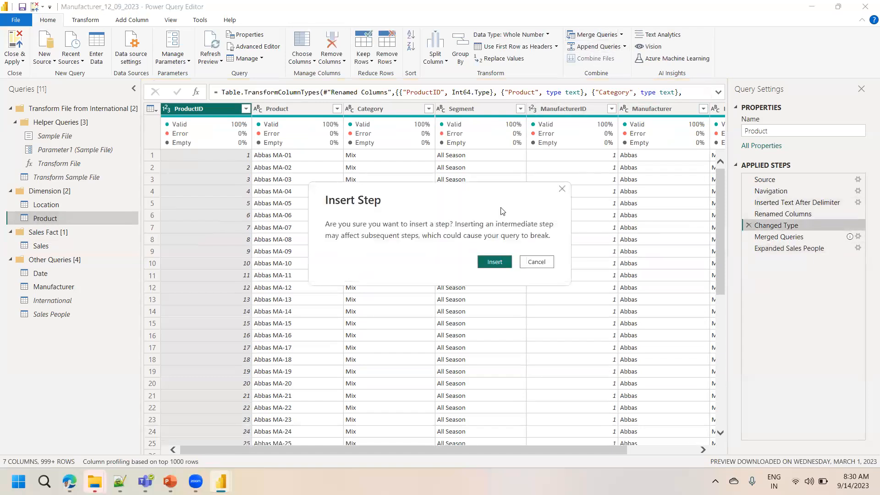
left_click(545, 263)
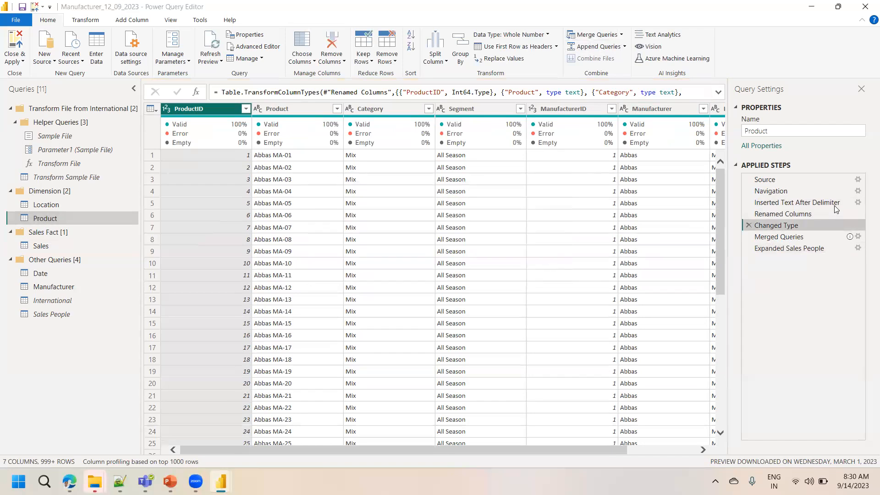
Review the merge settings of the Merged Queries step joining Product with Sales People on Manufacturer
left_click(864, 242)
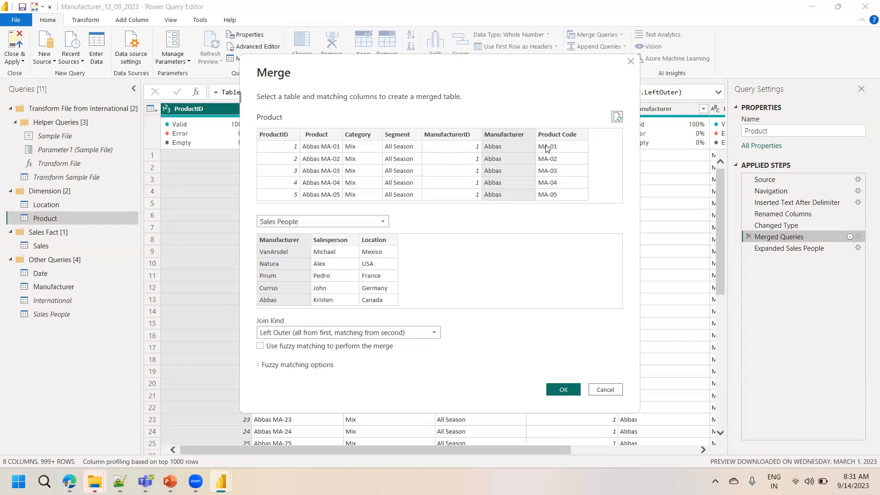
left_click(599, 390)
left_click(673, 450)
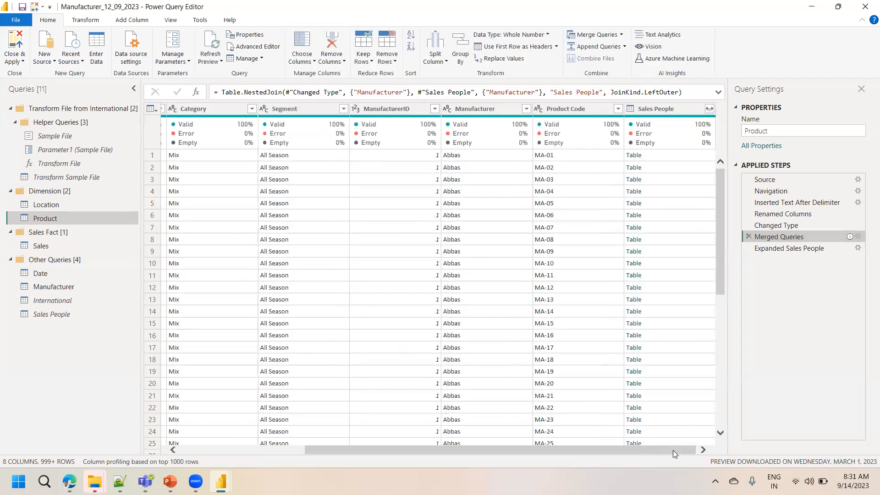
left_click(667, 109)
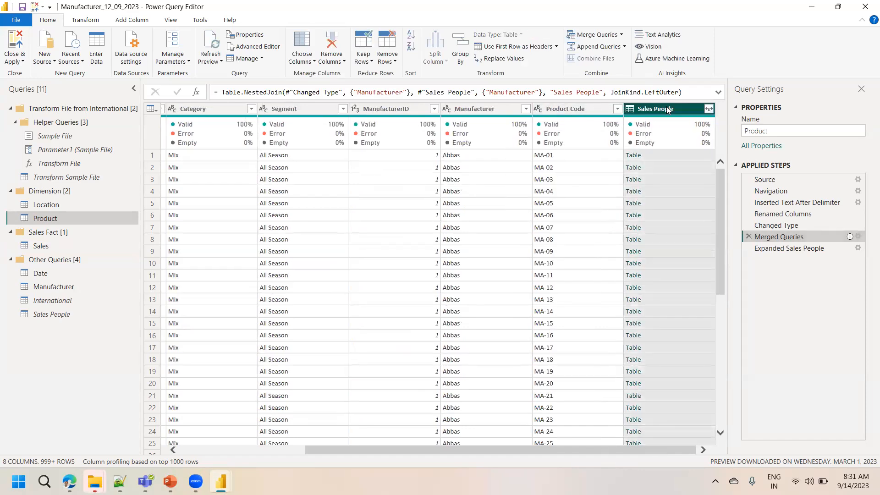
Preview the nested Sales People tables in several rows of the merged column
mouse_move(660, 134)
left_click(655, 155)
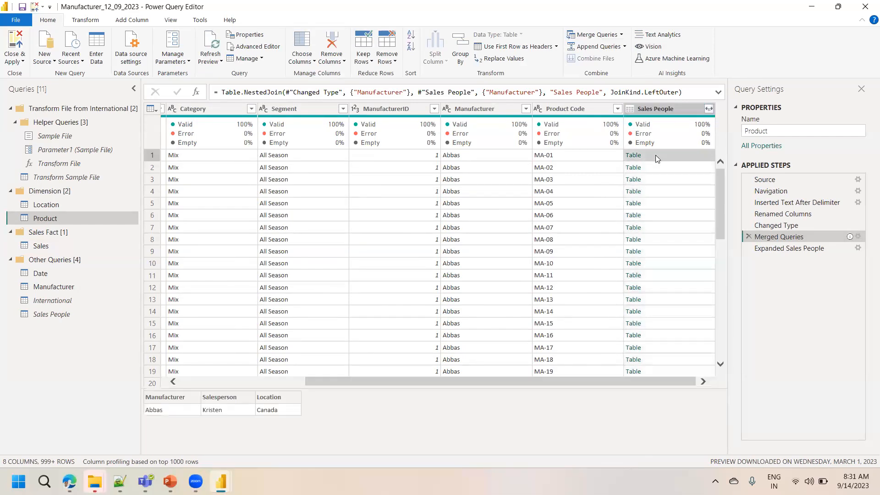
left_click(659, 181)
left_click(658, 203)
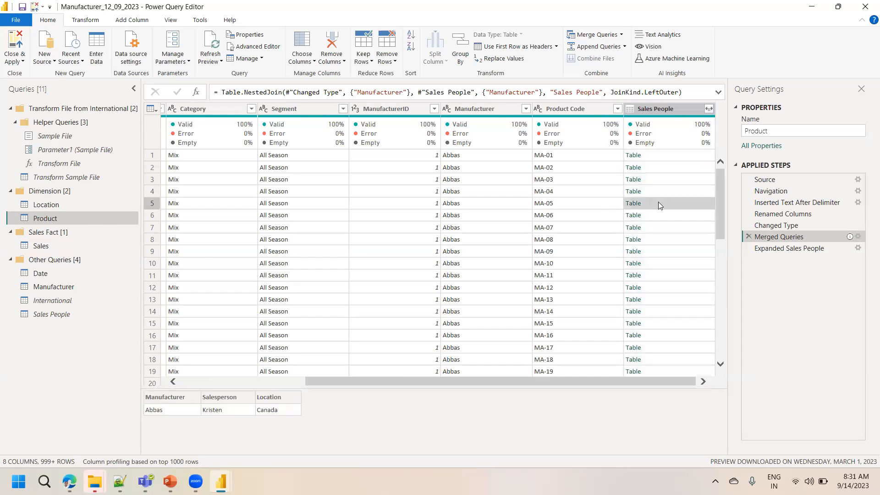
left_click(675, 220)
left_click(669, 238)
left_click(676, 264)
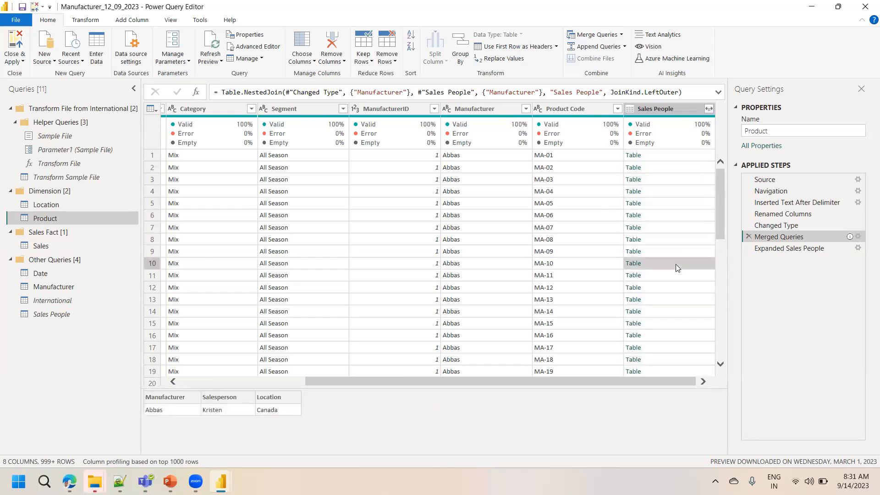
left_click(663, 299)
left_click(681, 329)
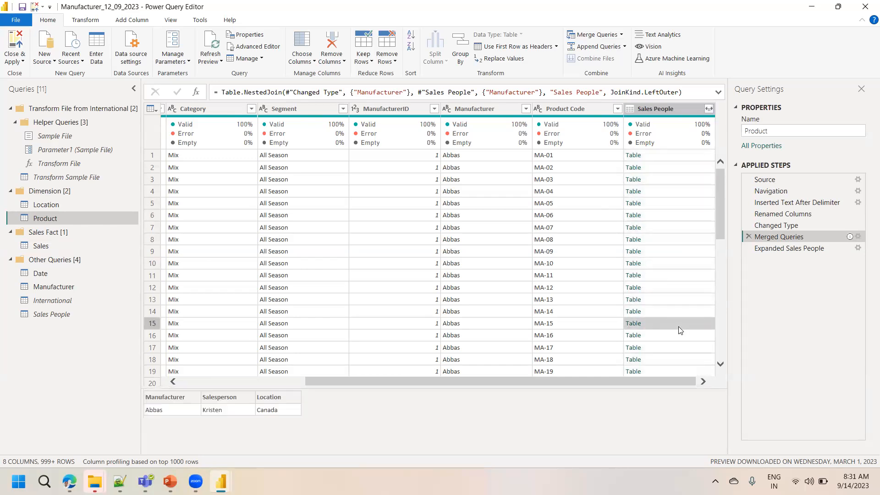
left_click(709, 109)
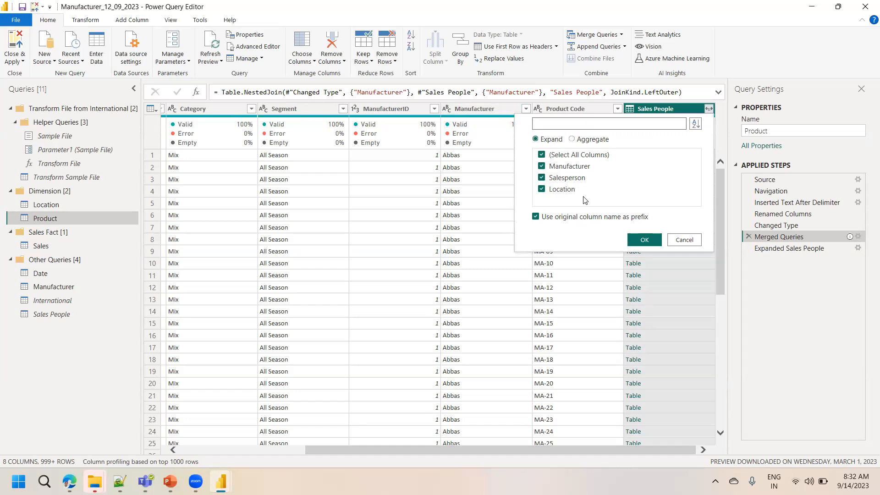
left_click(565, 219)
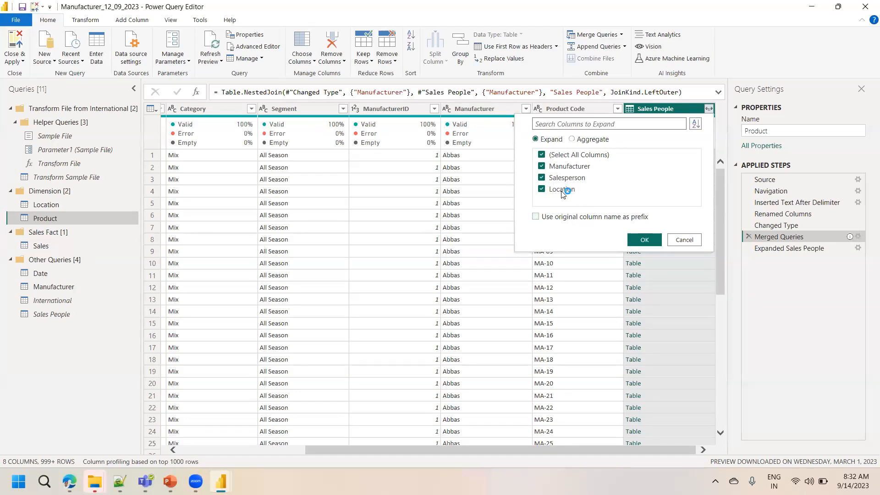
left_click(563, 168)
left_click(683, 240)
Inspect the Expanded Sales People step's Salesperson and Location columns in the Product query
left_click(812, 249)
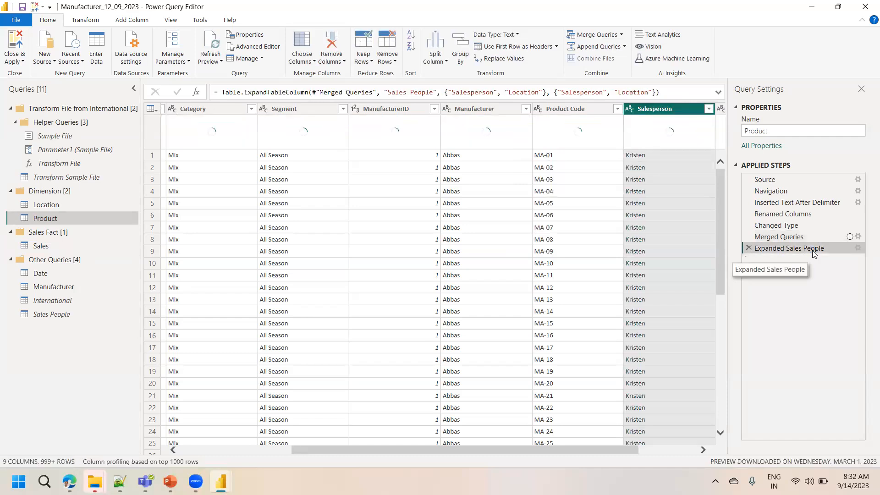
left_click(701, 453)
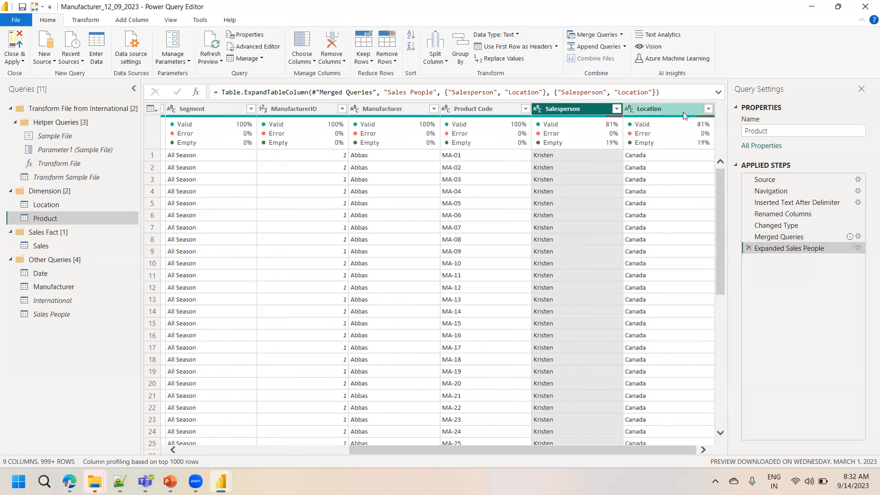
left_click(343, 51)
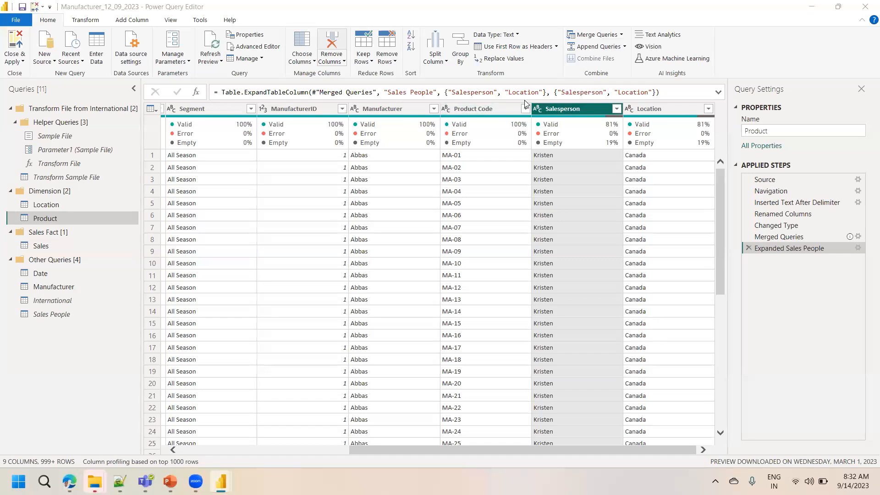
left_click(662, 113)
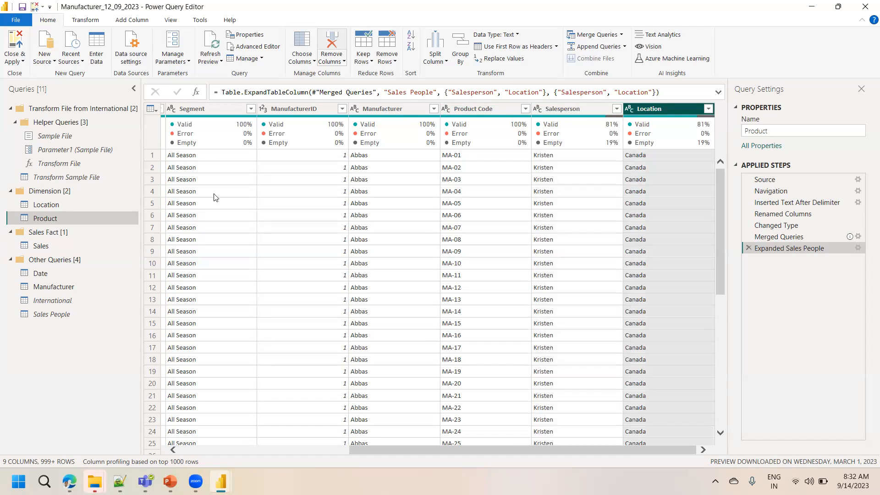
Open the International query to view its data
left_click_drag(25, 300, 25, 300)
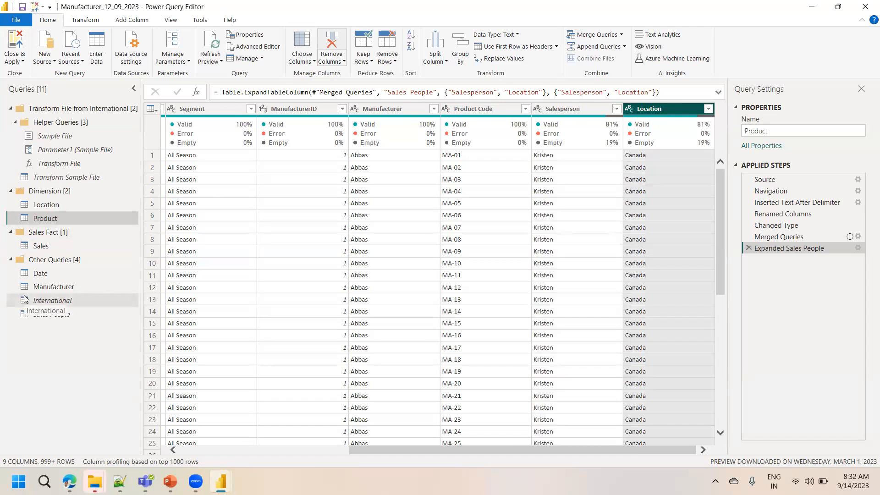
left_click_drag(25, 300, 51, 307)
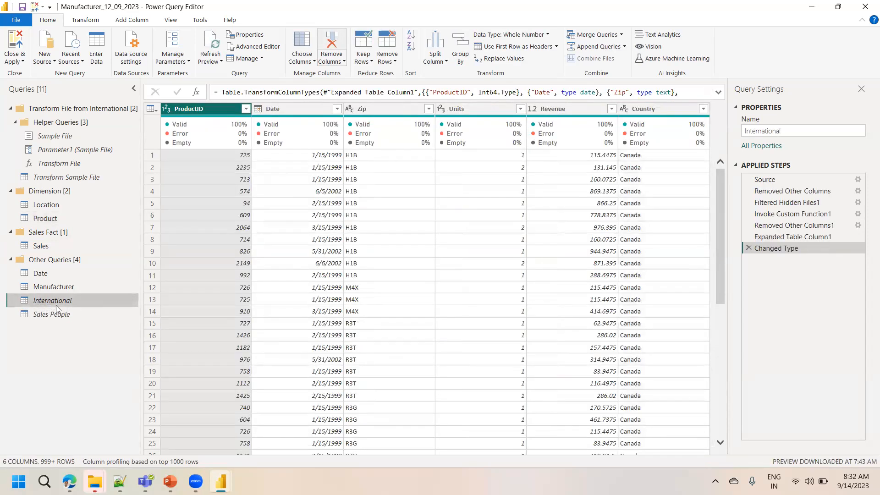
mouse_move(59, 301)
left_mouse_down()
mouse_move(51, 303)
mouse_move(70, 303)
left_mouse_up()
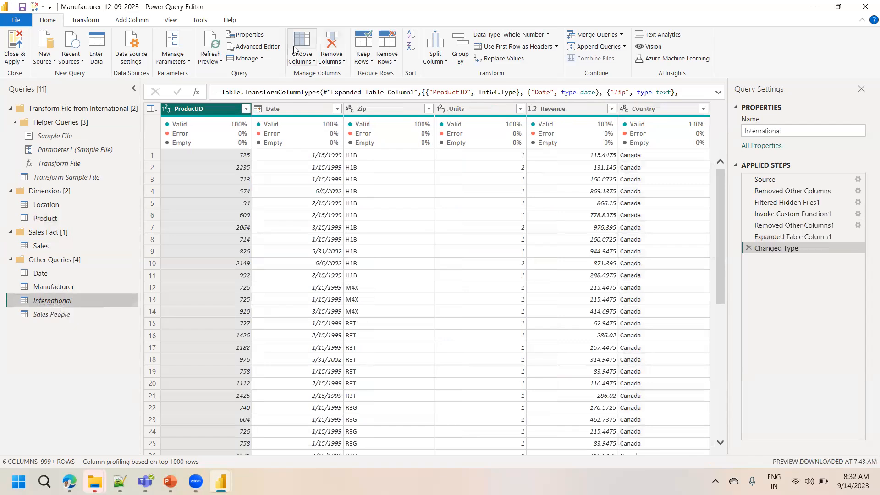
Inspect the International query's columns, selecting ProductID, Zip, Units, Revenue and Country in turn
left_click(295, 50)
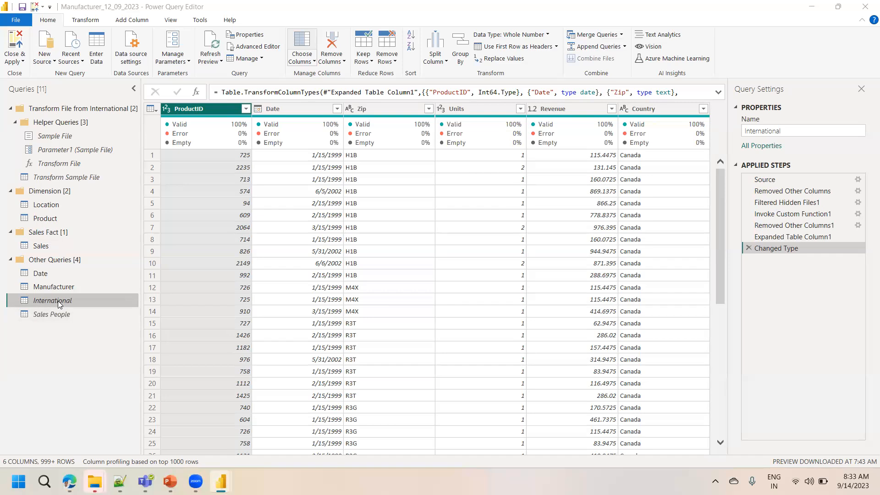
left_click(215, 109)
left_click(376, 109)
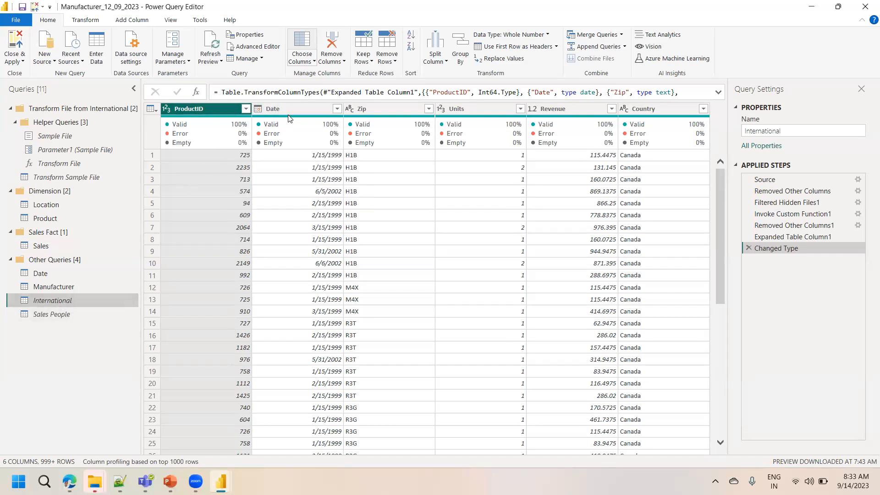
left_click(472, 115)
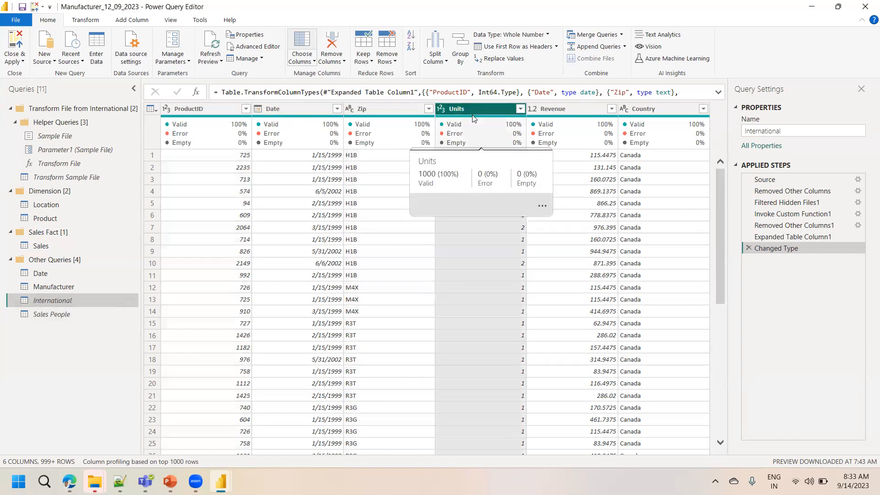
left_click(569, 116)
left_click(647, 115)
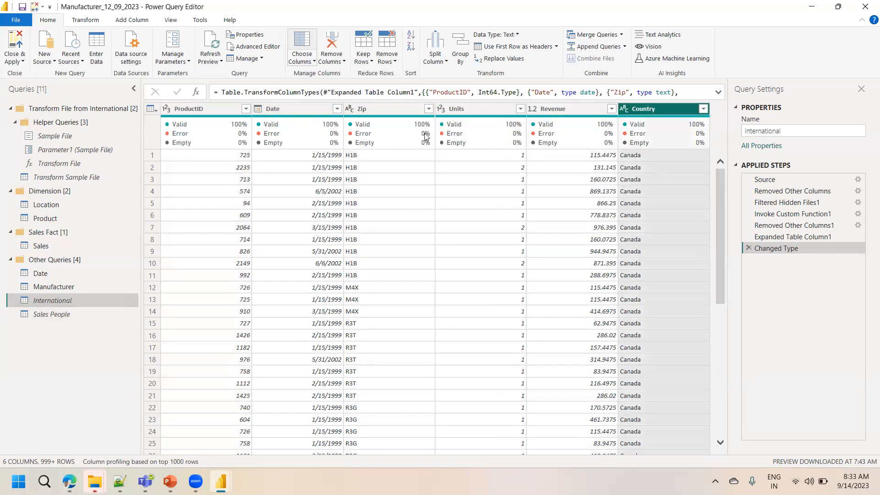
In the Sales query's Changed Type step, rename the Zip column to Zip Code and insert the step
left_click(62, 248)
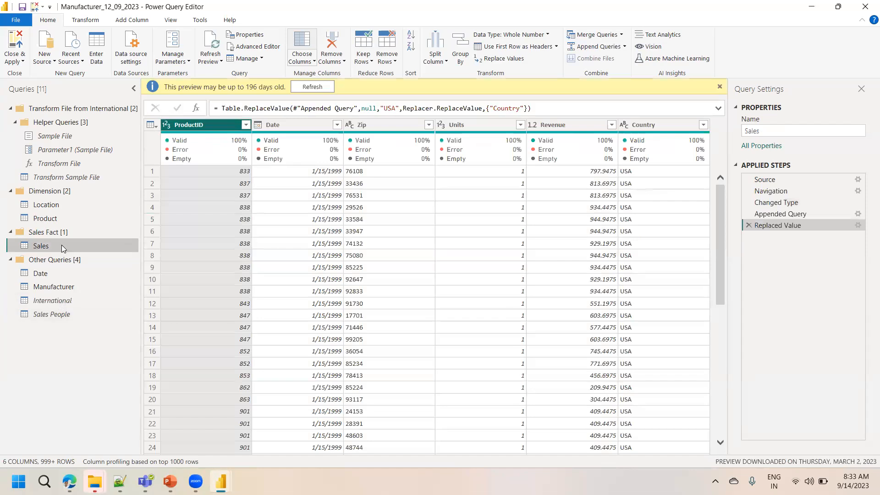
mouse_move(198, 137)
left_click(779, 202)
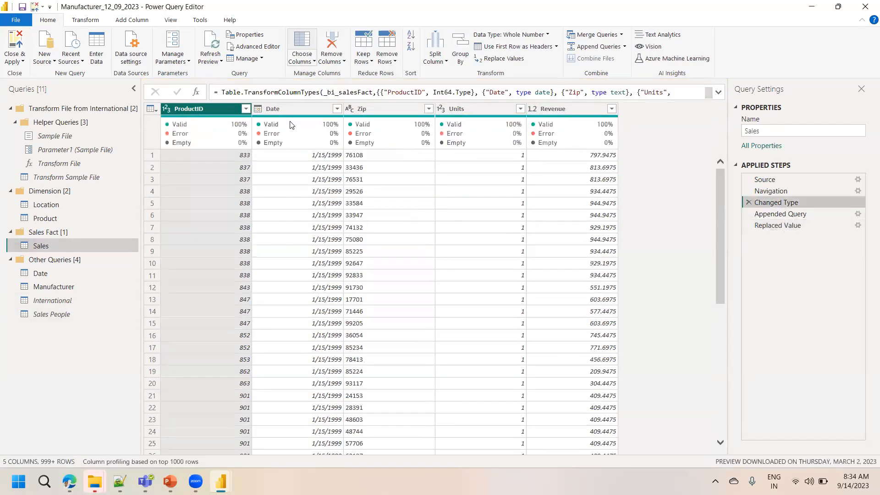
mouse_move(559, 127)
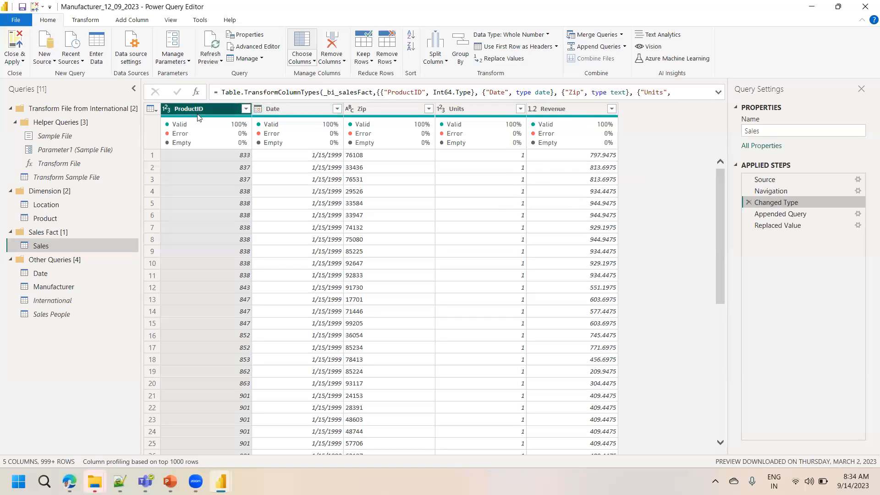
double_click(379, 108)
key("Return")
type("Code")
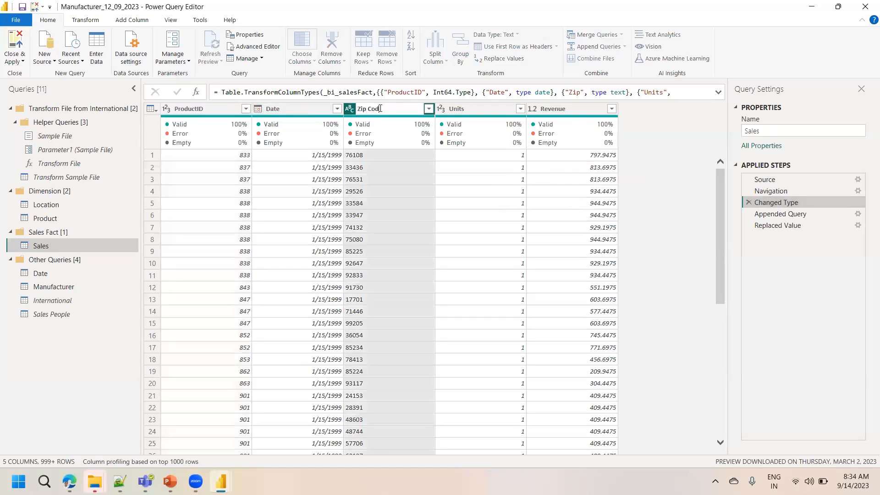
key("Return")
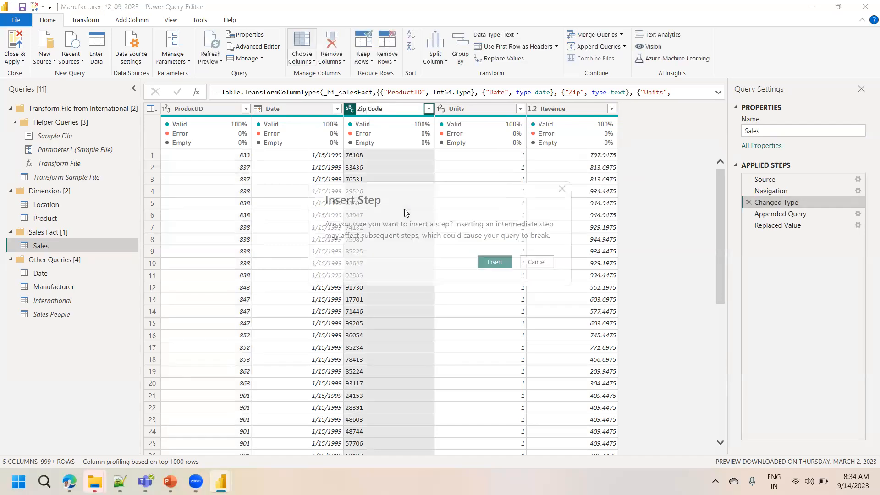
left_click(493, 263)
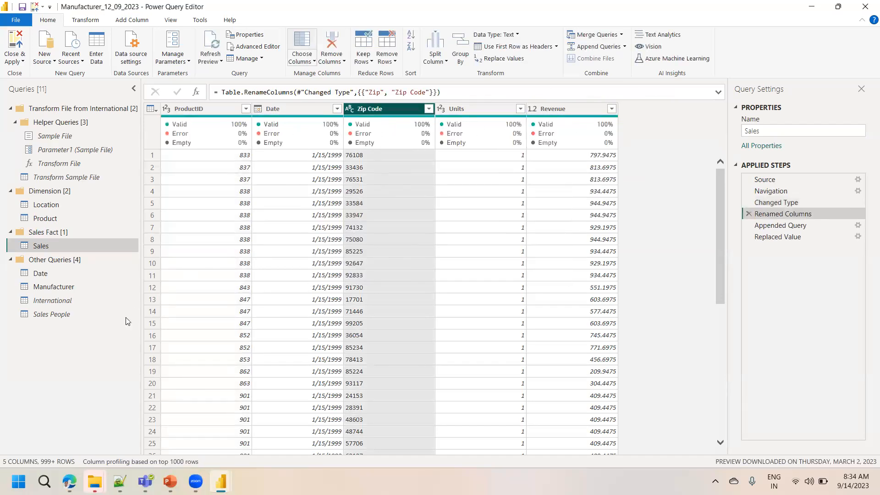
Examine the Sales query's final step, comparing the Zip Code column with the appended Zip column
left_click(53, 300)
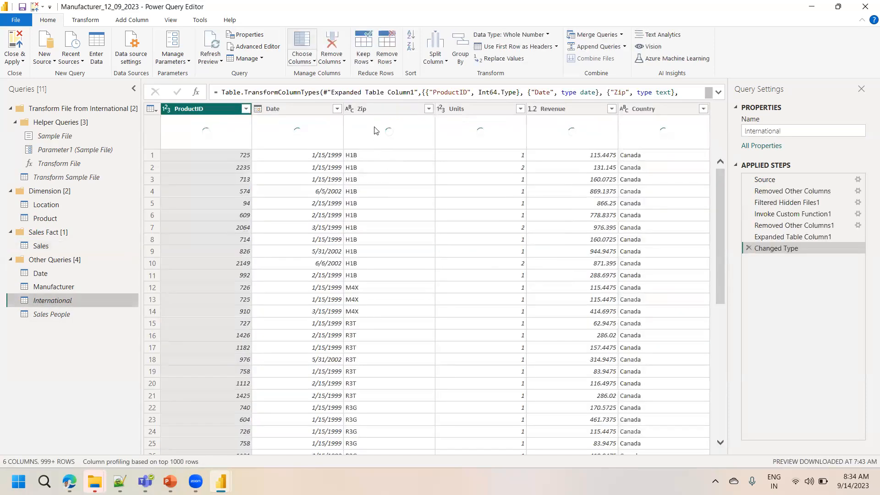
left_click(62, 247)
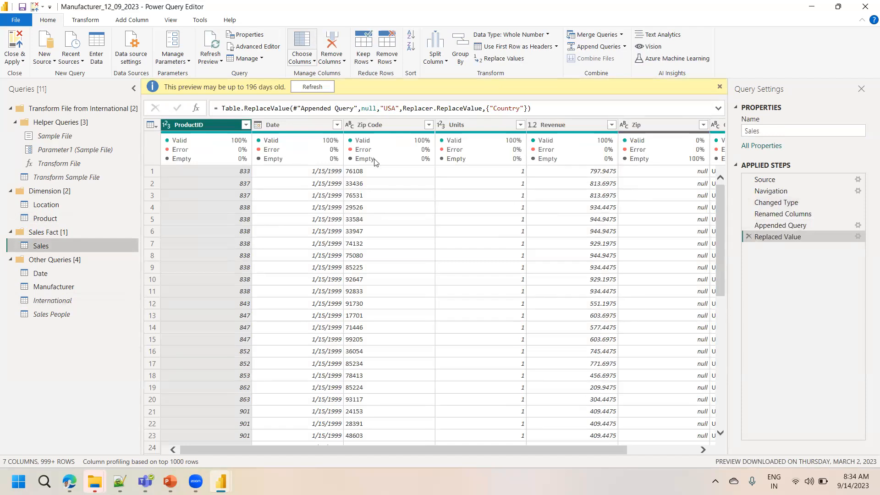
left_click(377, 129)
left_click(646, 128)
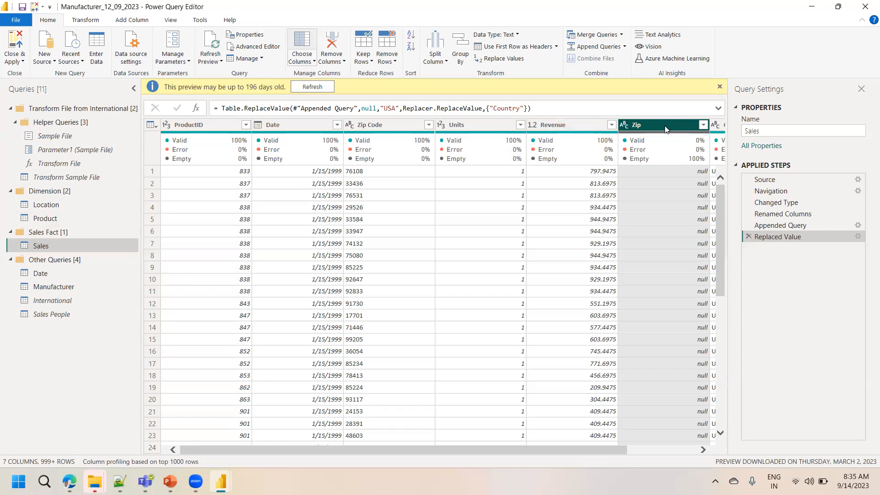
left_click(682, 451)
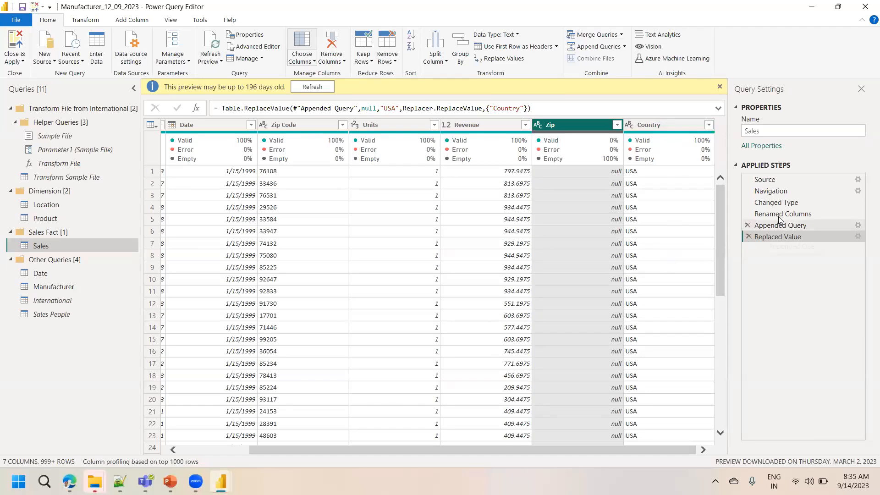
left_click(784, 206)
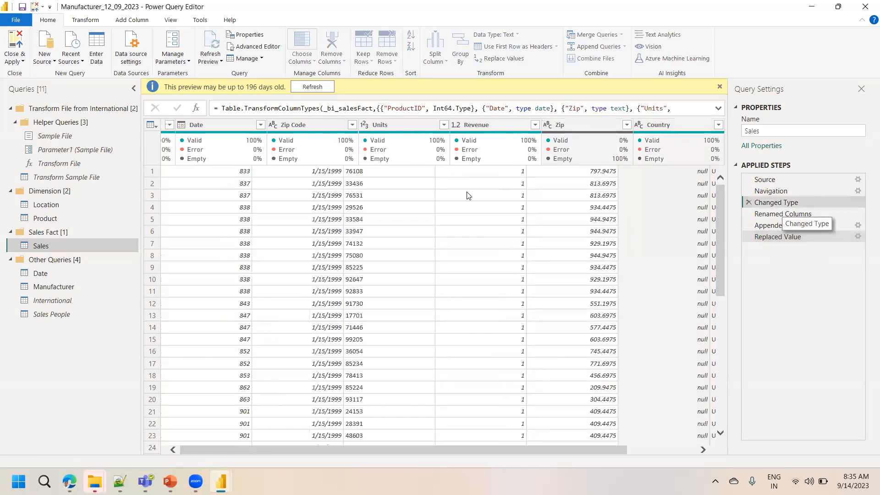
Rename the Zip Code column back to Zip at the Sales query's Renamed Columns step, confirming the step insertion
left_click(66, 301)
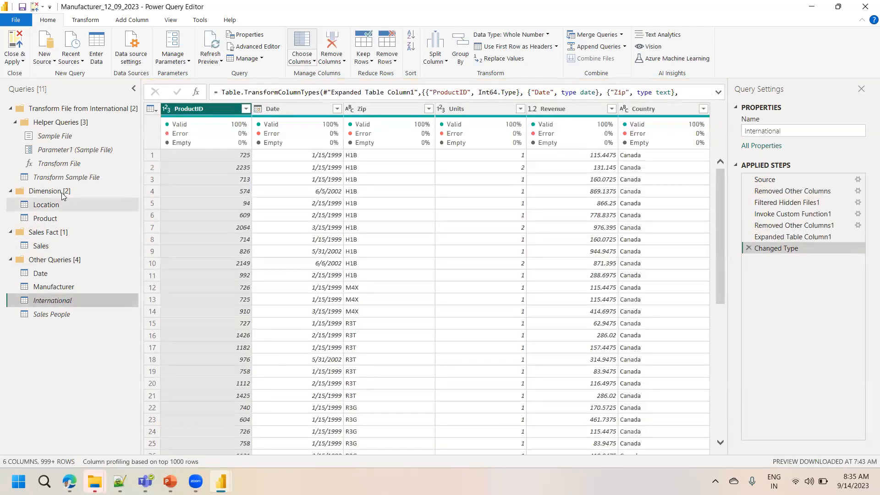
left_click(48, 246)
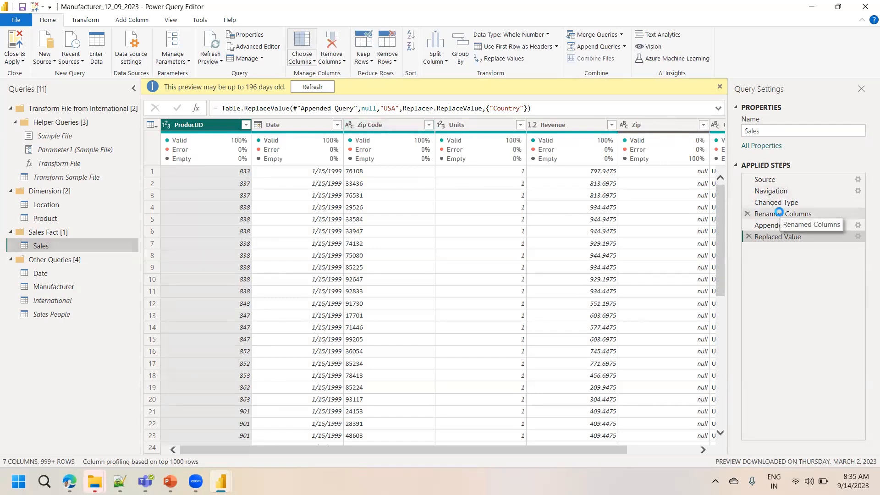
left_click(780, 214)
left_click(384, 108)
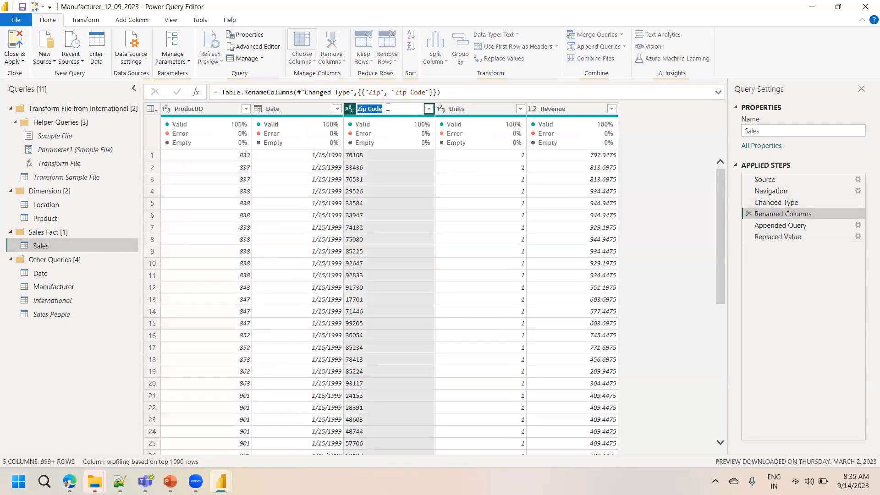
key("BackSpace")
key("BackSpace")
key("BackSpace")
key("Return")
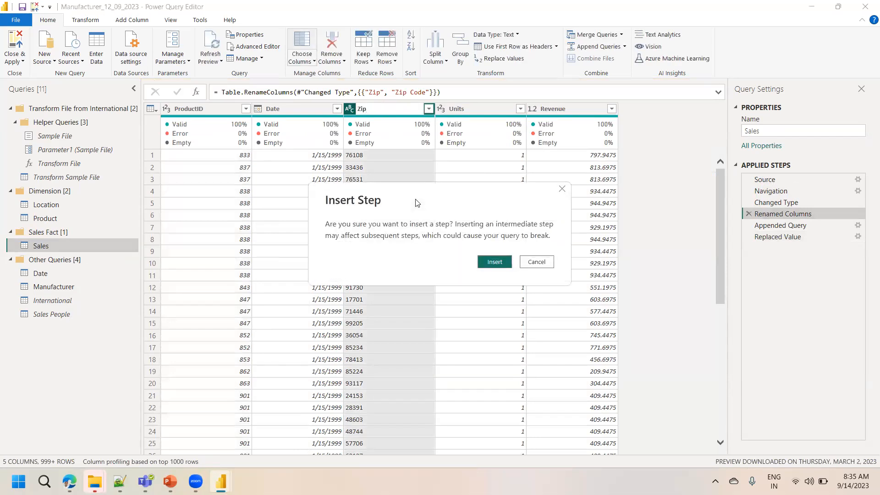
left_click(495, 261)
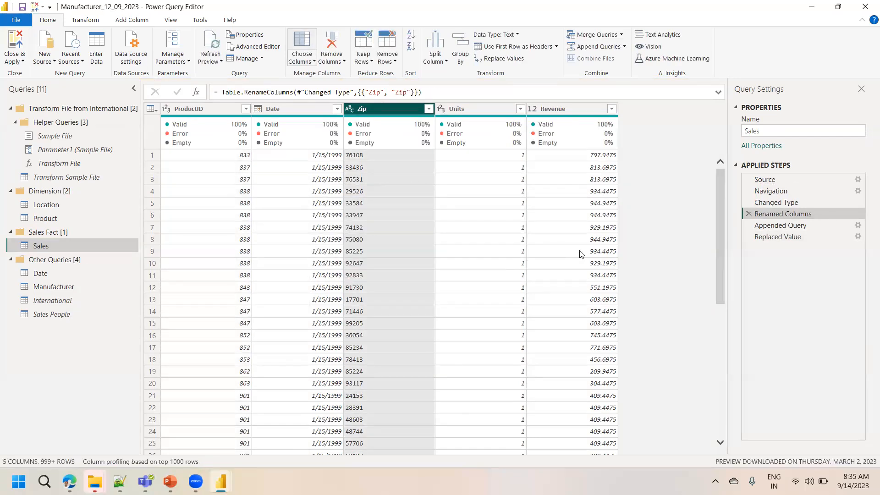
Review the Sales, Sales People, International and Location queries, then close and apply the query changes
left_click(778, 236)
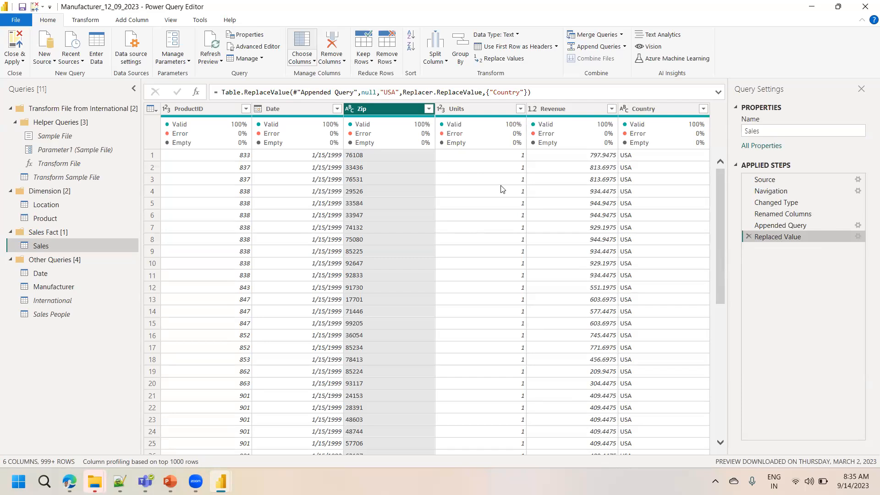
left_click(55, 314)
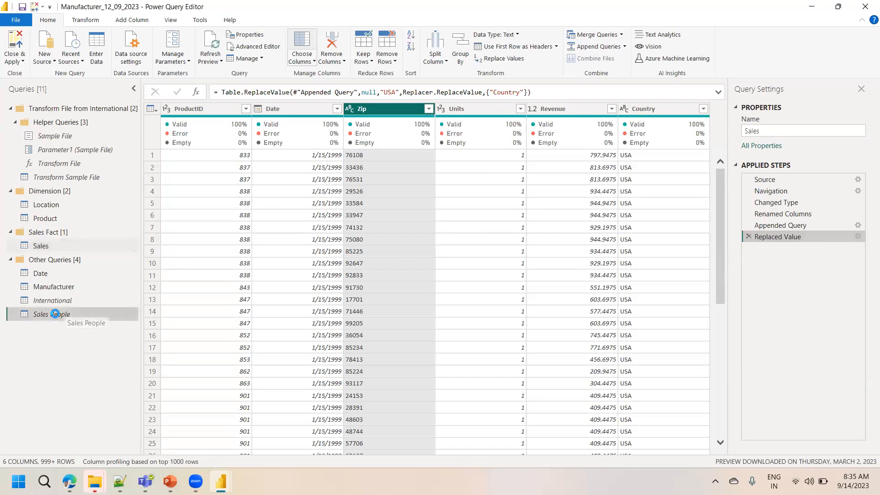
left_click(55, 302)
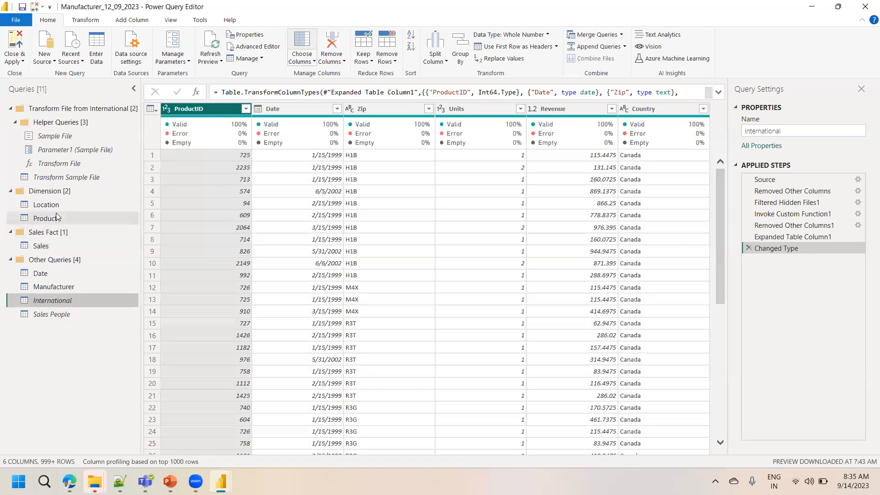
left_click(46, 204)
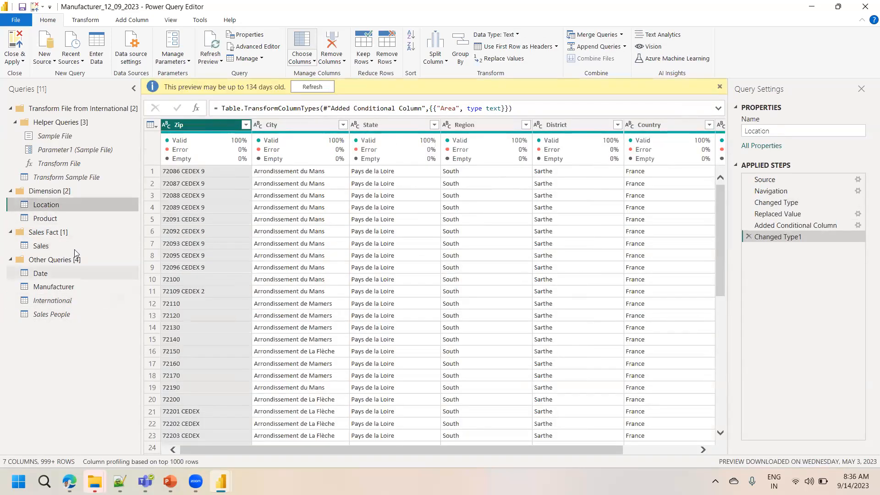
left_click(56, 247)
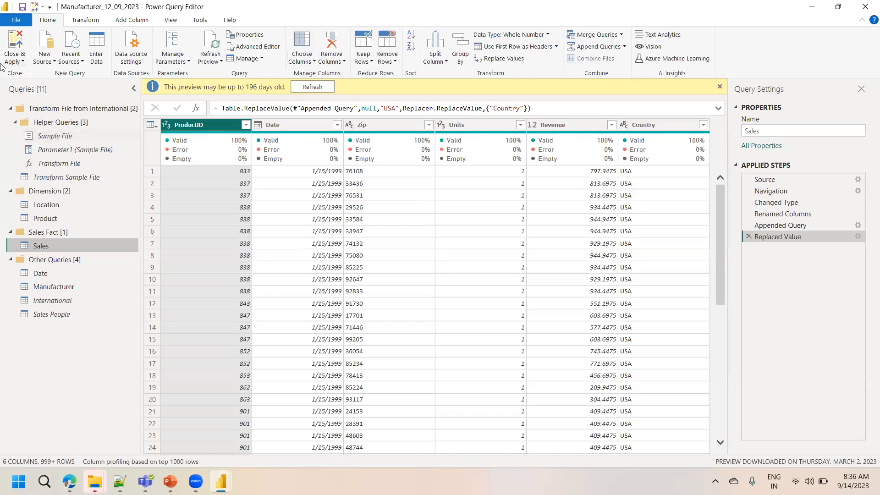
left_click(16, 59)
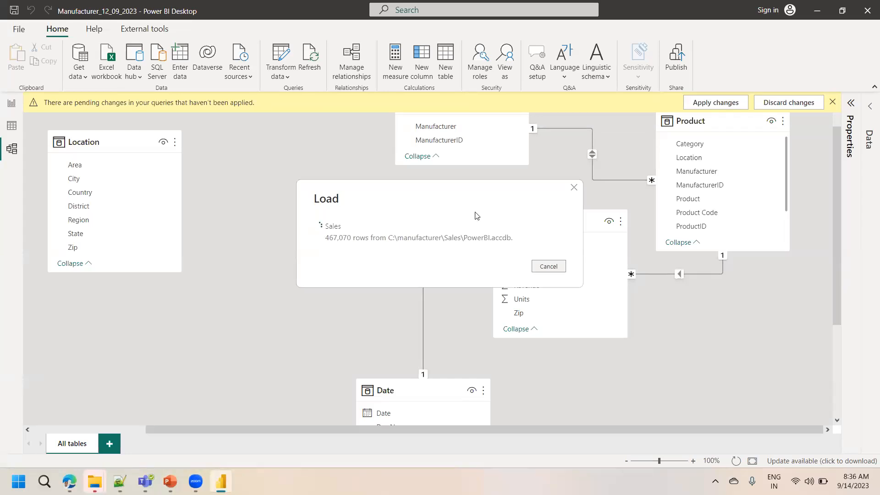
Switch to the PowerPoint training slides on dimensions and fact tables, then return to Power BI
mouse_move(171, 479)
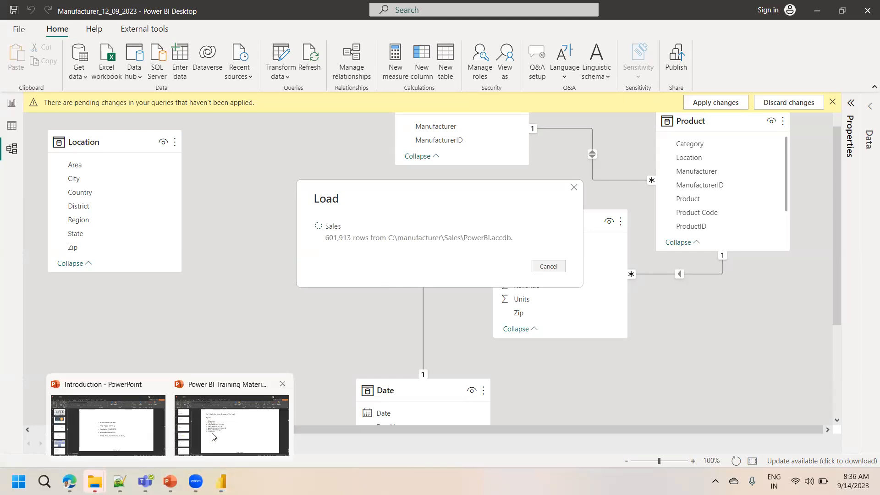
left_click(225, 424)
key("super+Up")
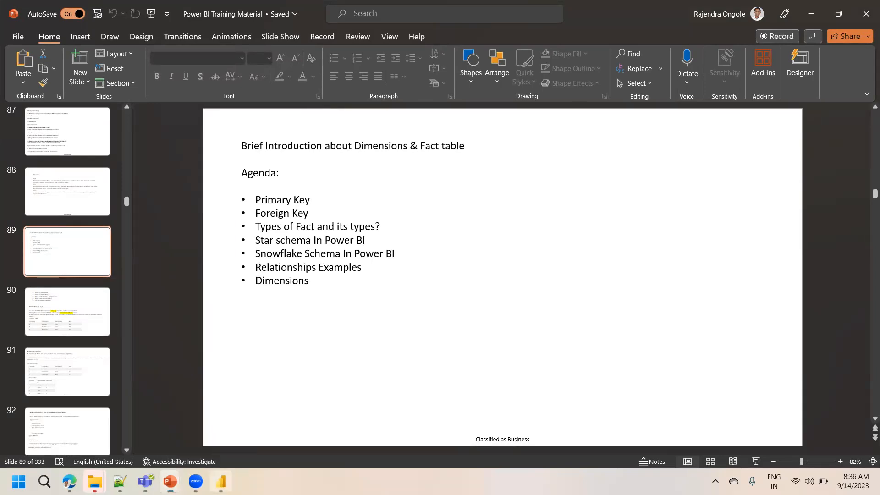
key("alt+Tab")
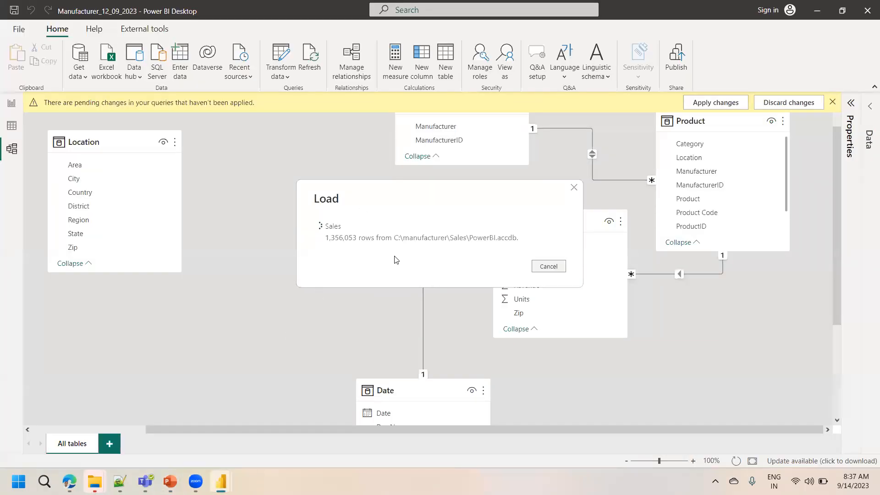